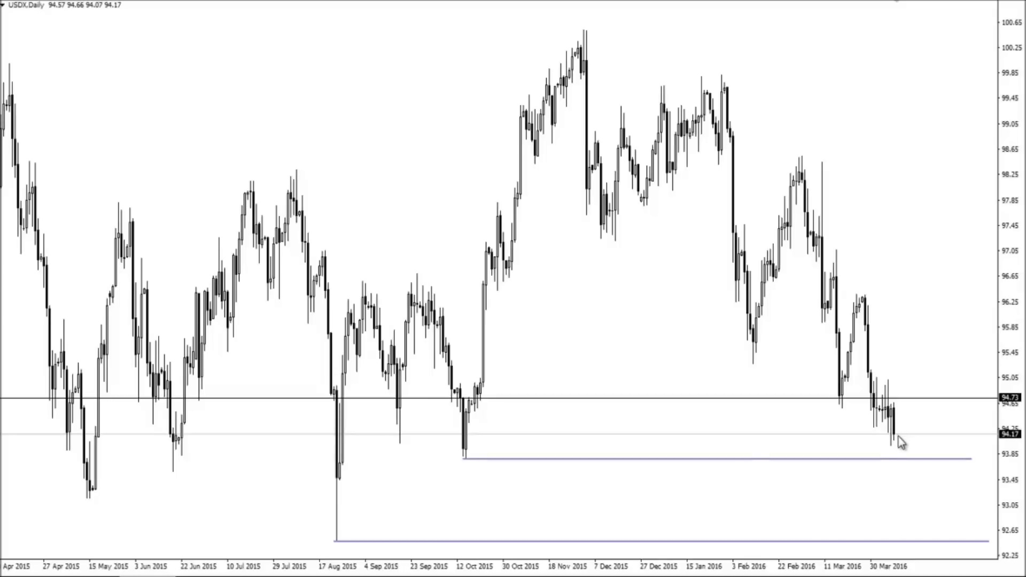
- Switch USDX through H4 to H1 and draw a horizontal line rightward from the 7 April low
left_click(359, 2)
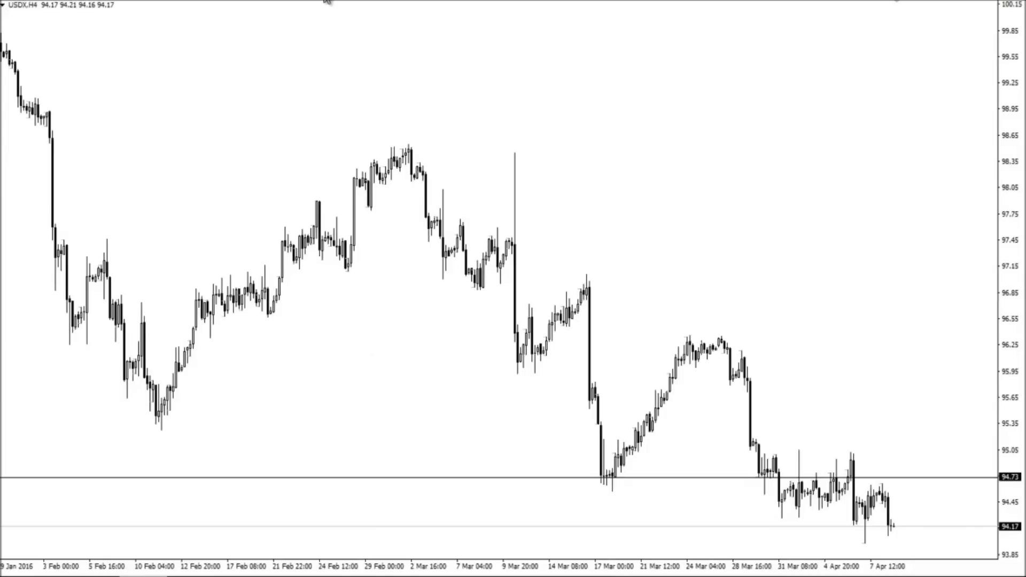
left_click(332, 1)
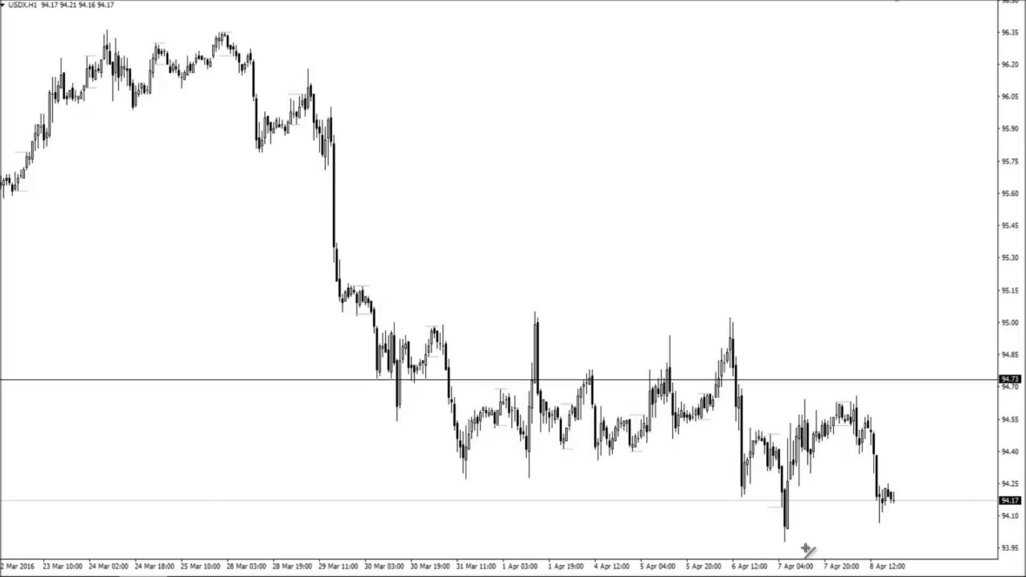
left_click_drag(785, 542, 984, 541)
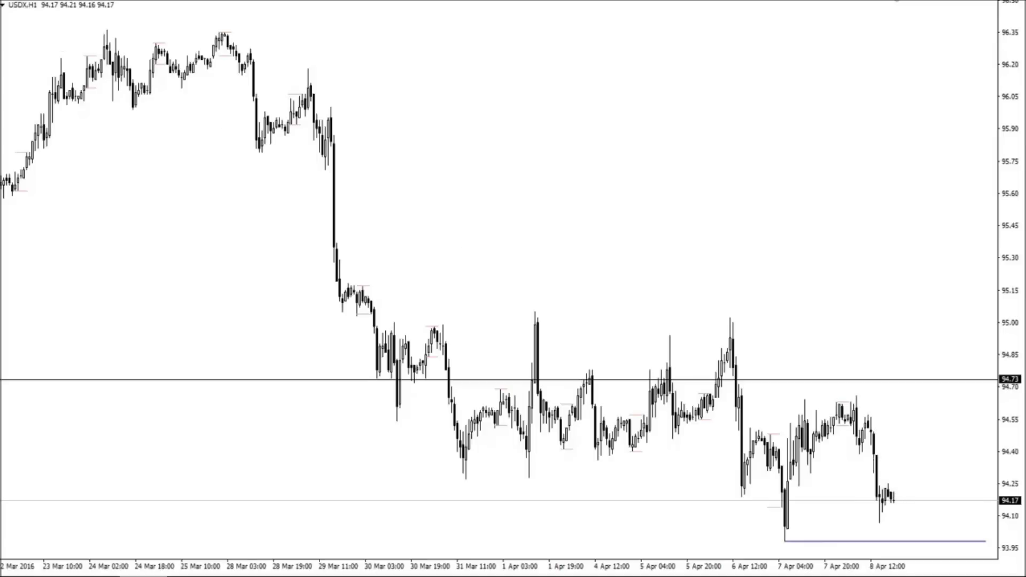
- Shade a grey rectangle zone over the recent USDX hourly highs
left_click(79, 0)
mouse_move(159, 59)
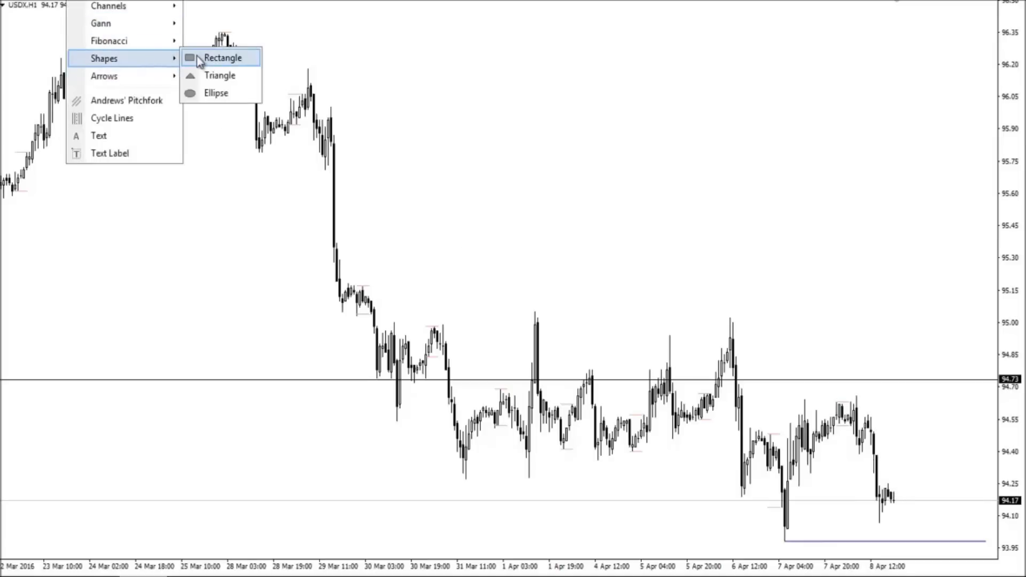
left_click(199, 60)
left_click_drag(739, 384, 967, 431)
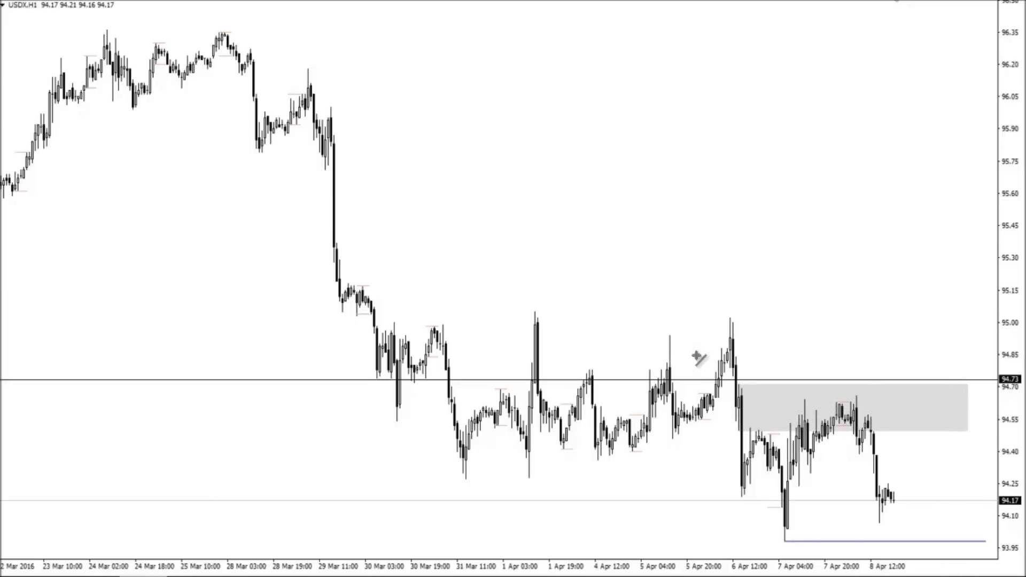
- Draw a blue level line at about 94.60, delete the grey rectangle, and zoom in
mouse_move(744, 408)
left_mouse_down()
mouse_move(913, 407)
mouse_move(902, 407)
left_mouse_up()
right_click(970, 430)
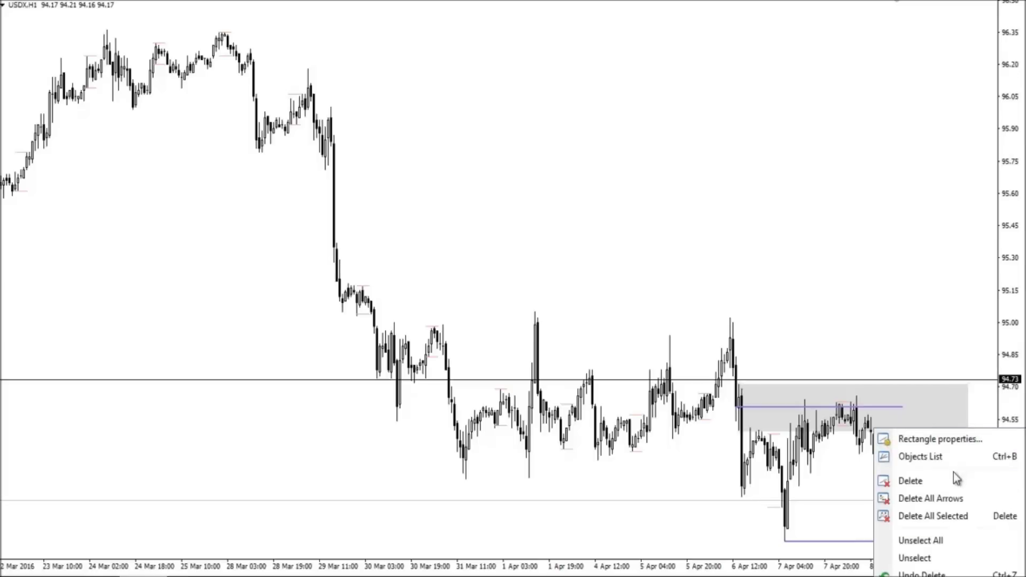
left_click(898, 481)
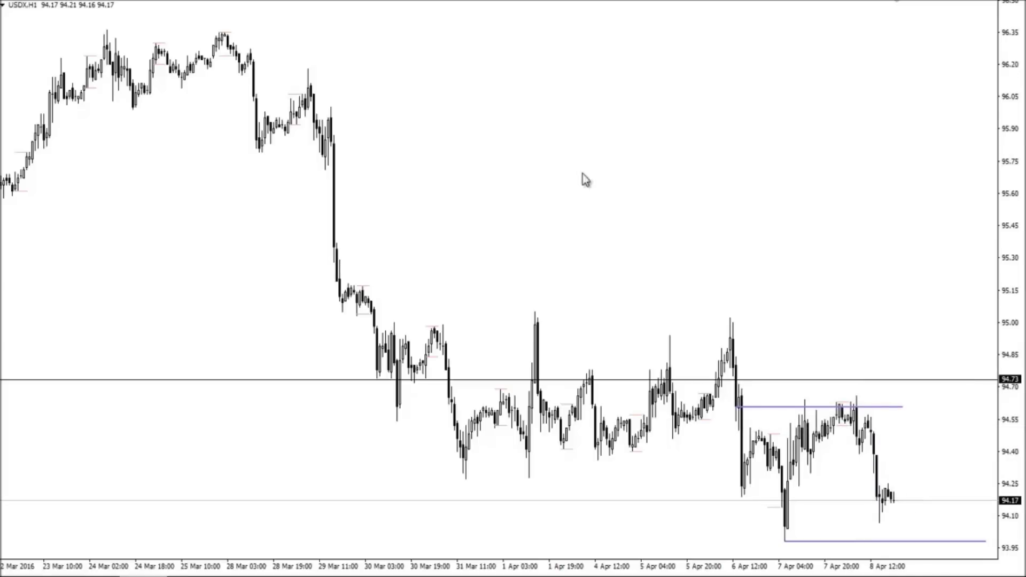
key("plus")
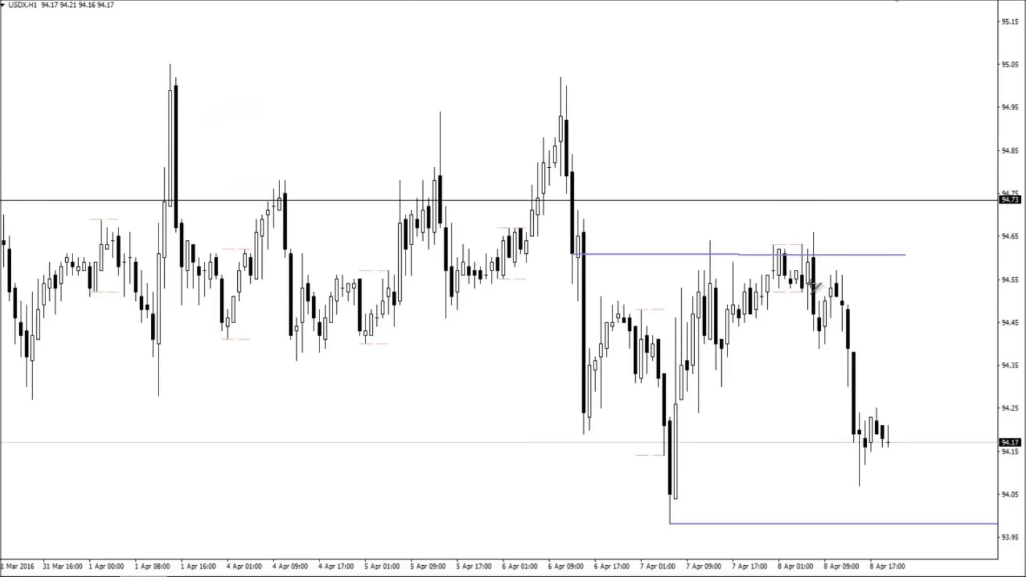
- Draw a level line at about 94.55 from 8 April, check M15, then return to D1
left_click_drag(810, 283, 888, 283)
left_click(289, 0)
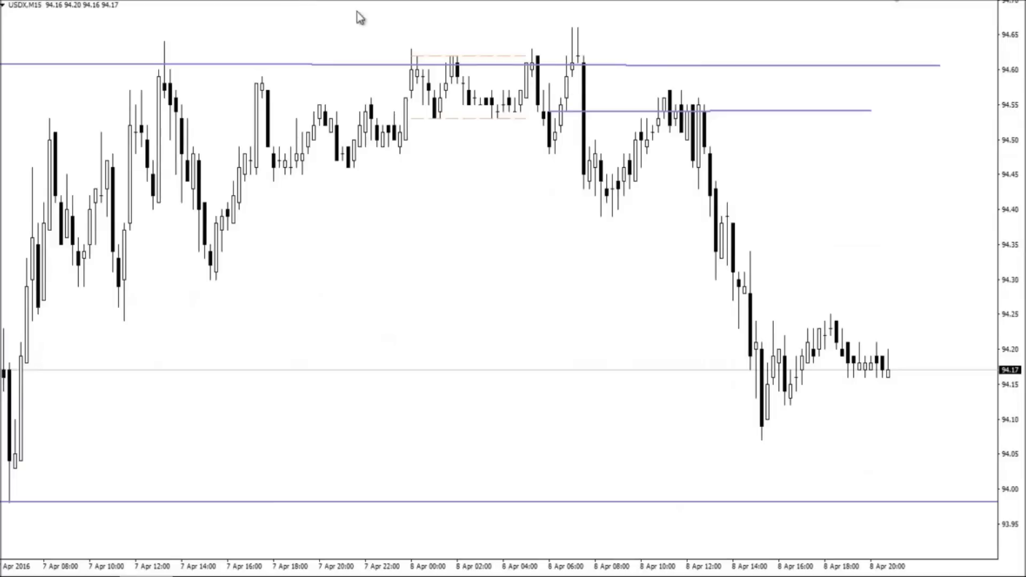
left_click(406, 0)
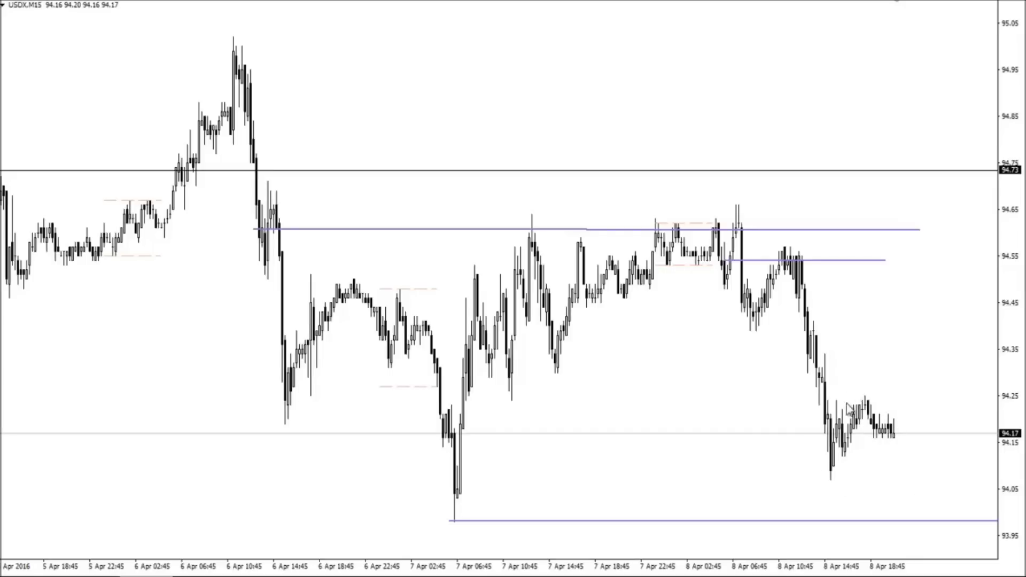
left_click(337, 1)
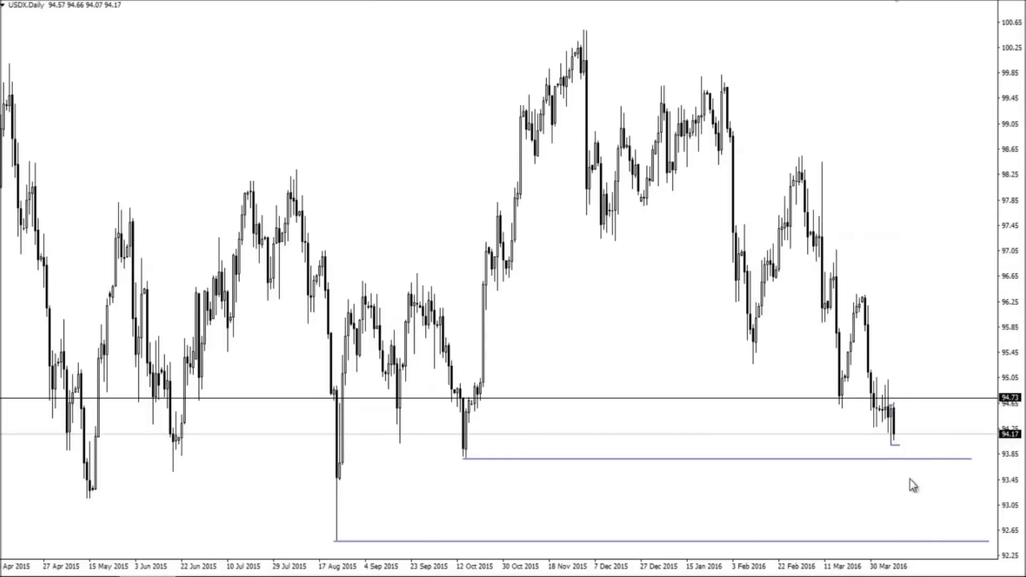
- View USDX on W1 and H1, then bring up the GBPUSD hourly chart with Ctrl+F6
left_click(353, 0)
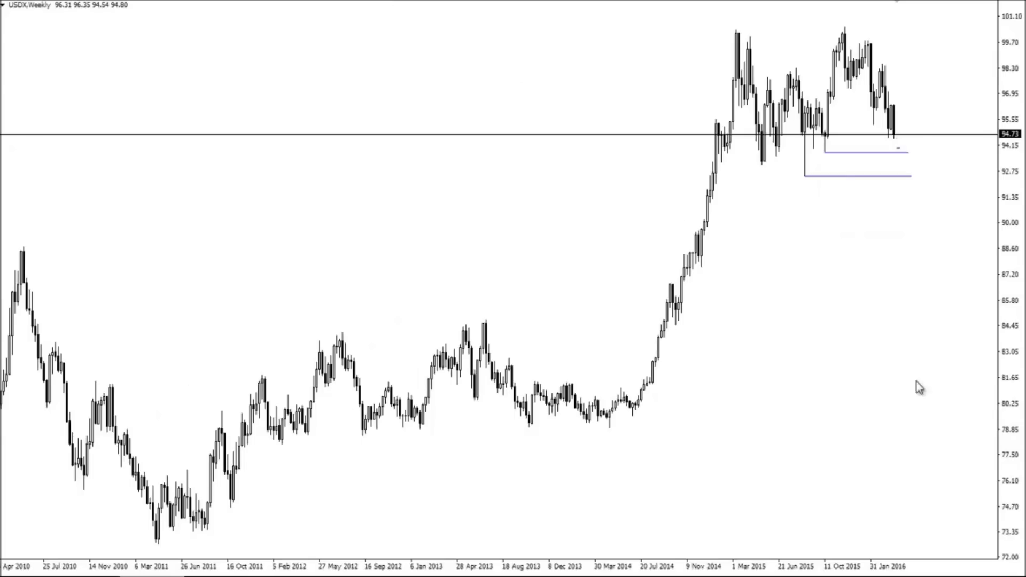
left_click(304, 1)
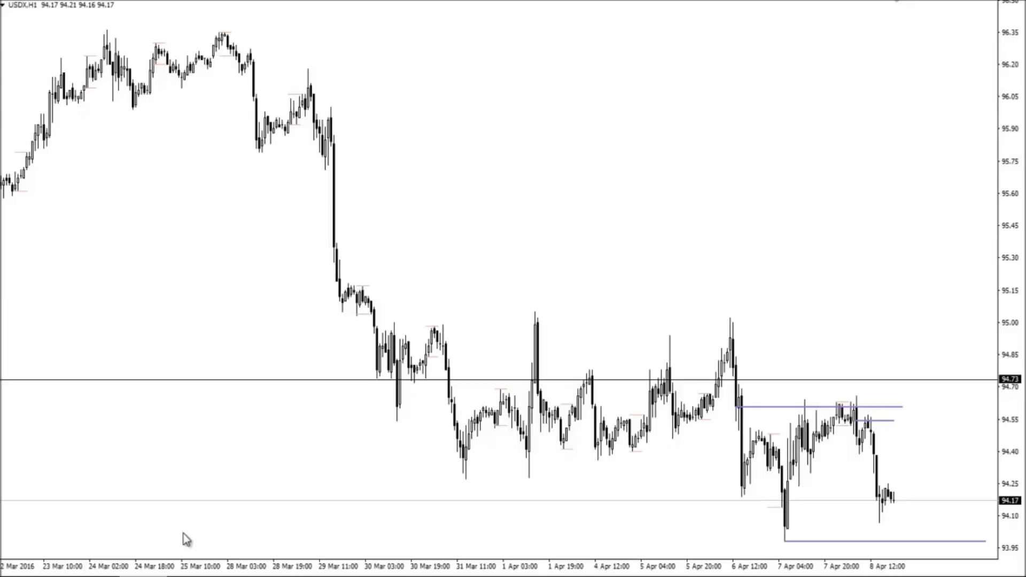
key("ctrl+F6")
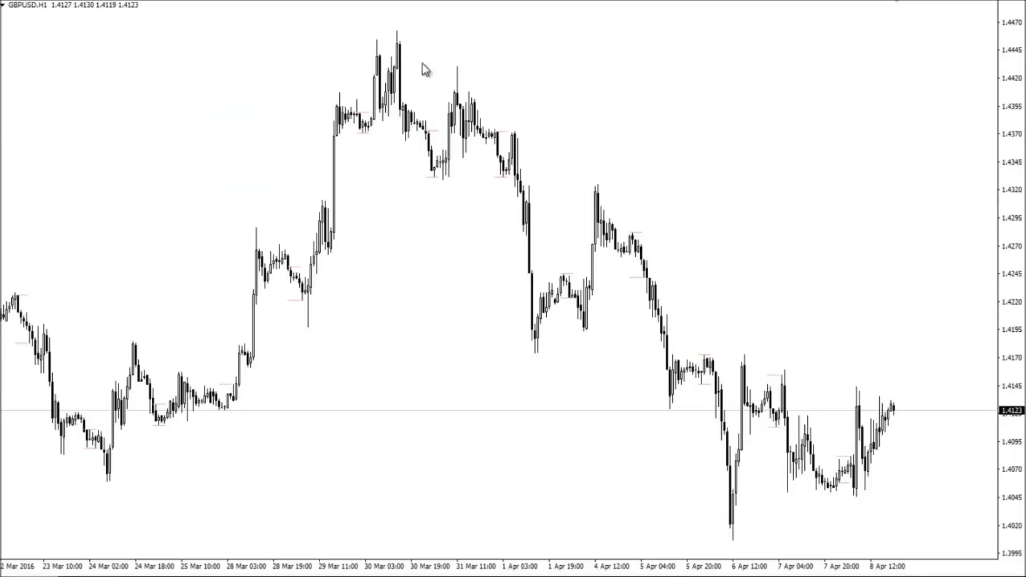
- On zoomed GBPUSD D1, shade a grey rectangle from late February between 1.4045 and 1.3970
left_click(375, 1)
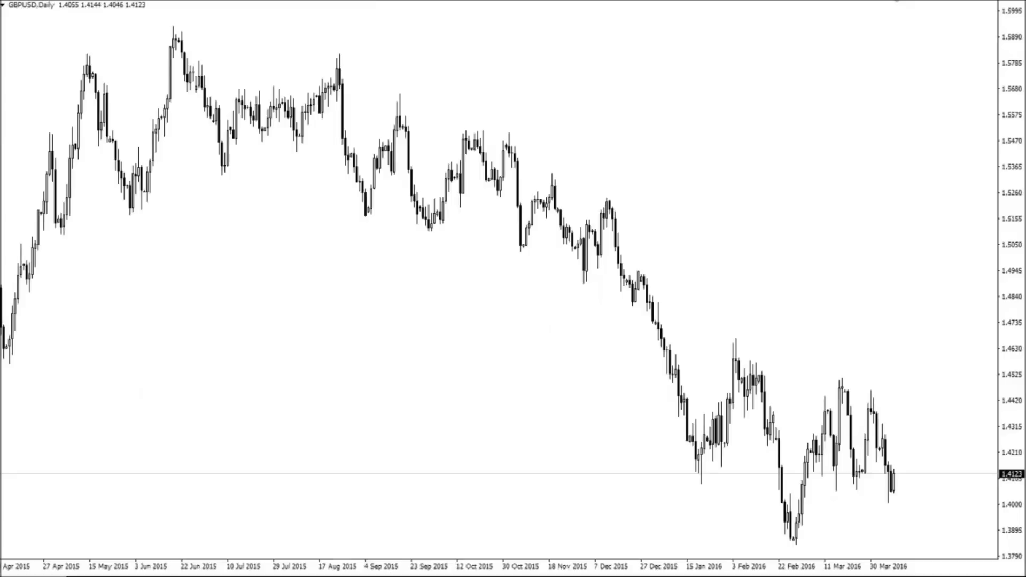
key("plus")
key("plus")
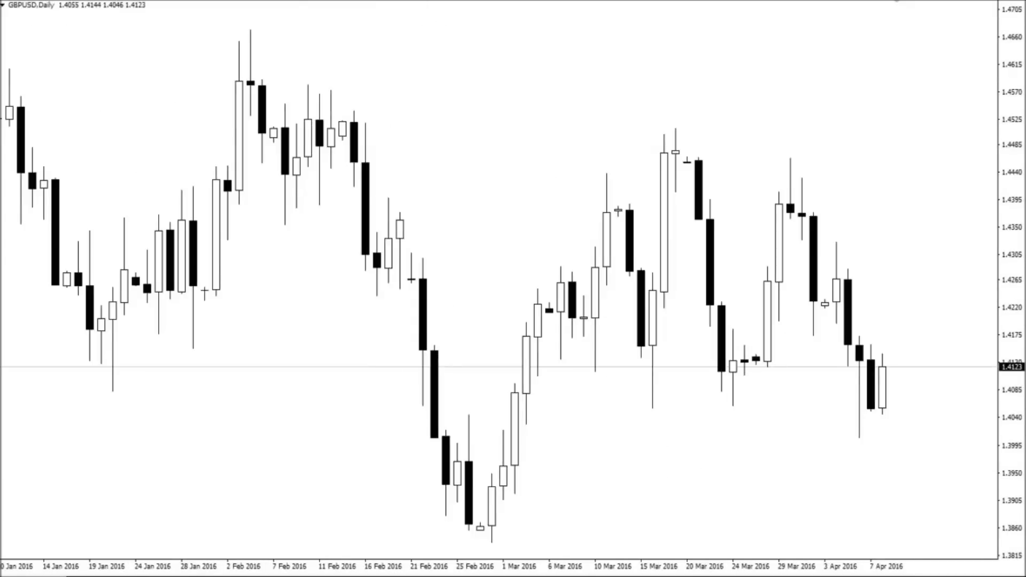
left_click(78, 0)
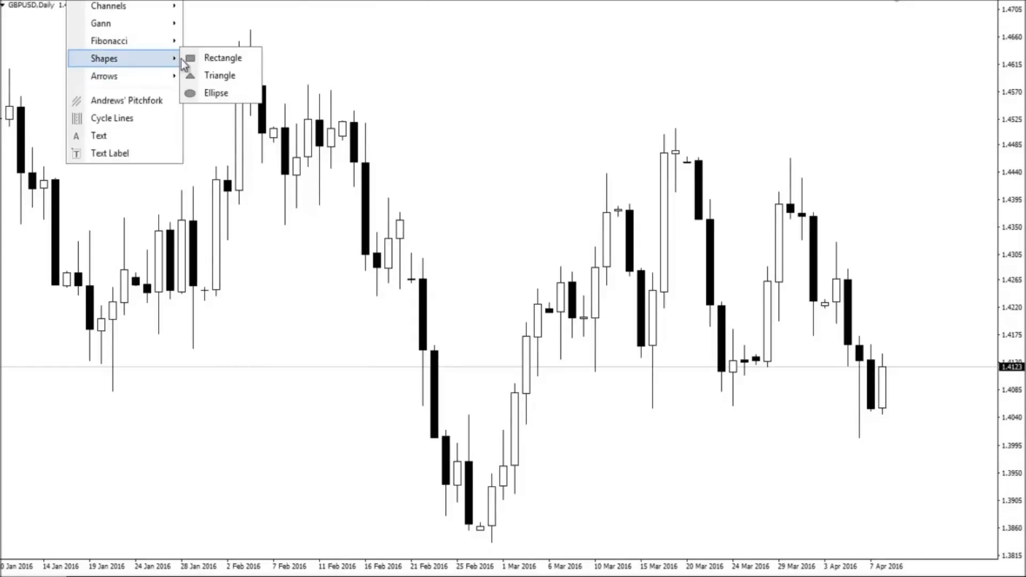
left_click(190, 57)
left_click_drag(469, 414, 970, 463)
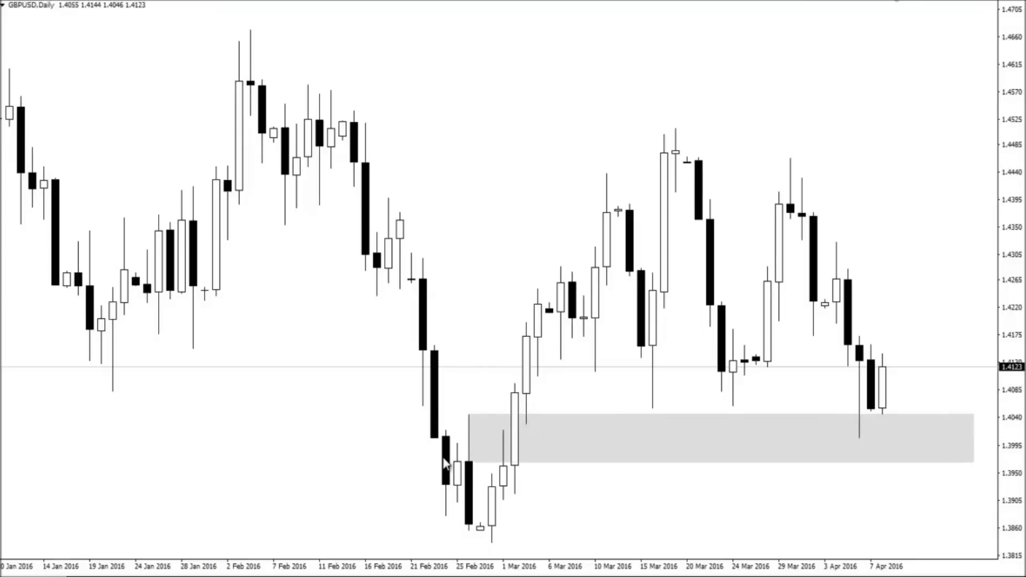
middle_click(441, 441)
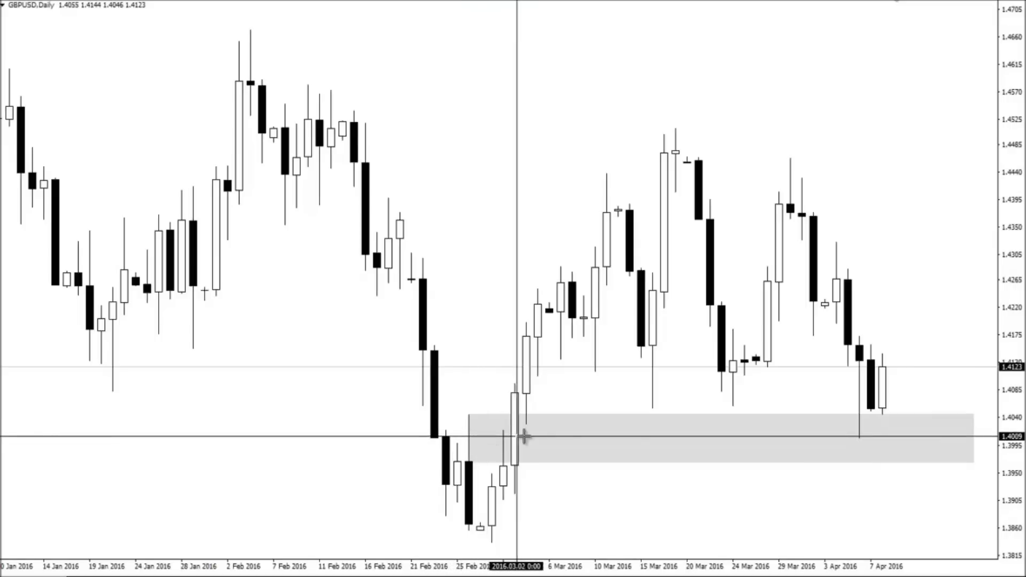
middle_click(767, 434)
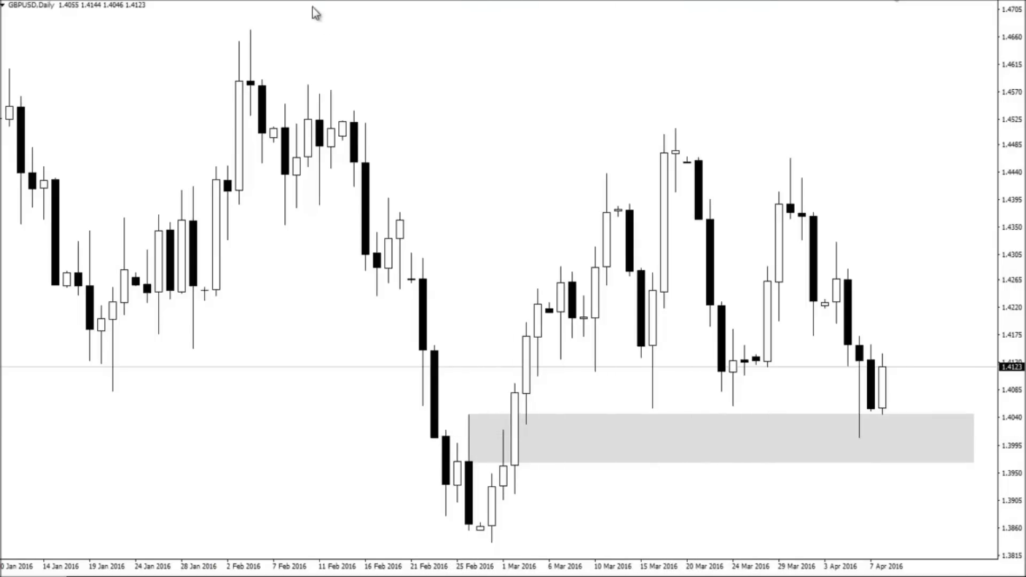
- Review GBPUSD on H1 and D1, then measure from the 6 April low to the 1.4172 high
left_click(331, 0)
key("minus")
key("minus")
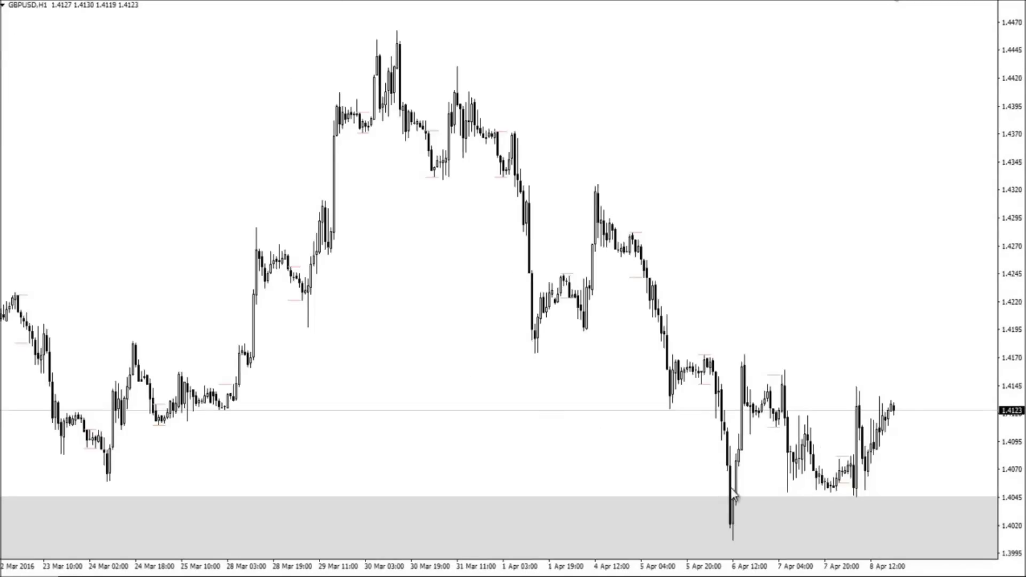
left_click(364, 0)
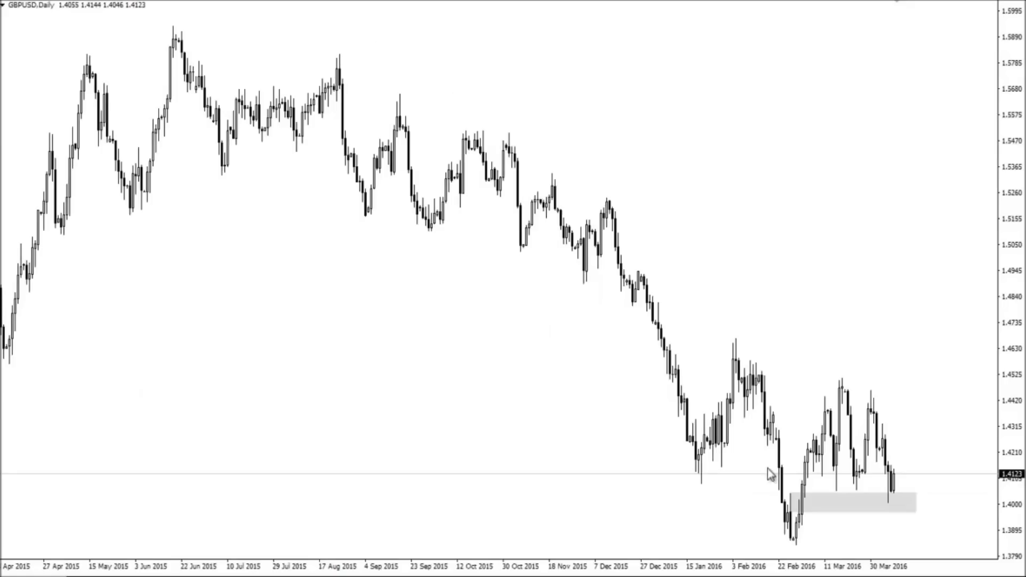
key("plus")
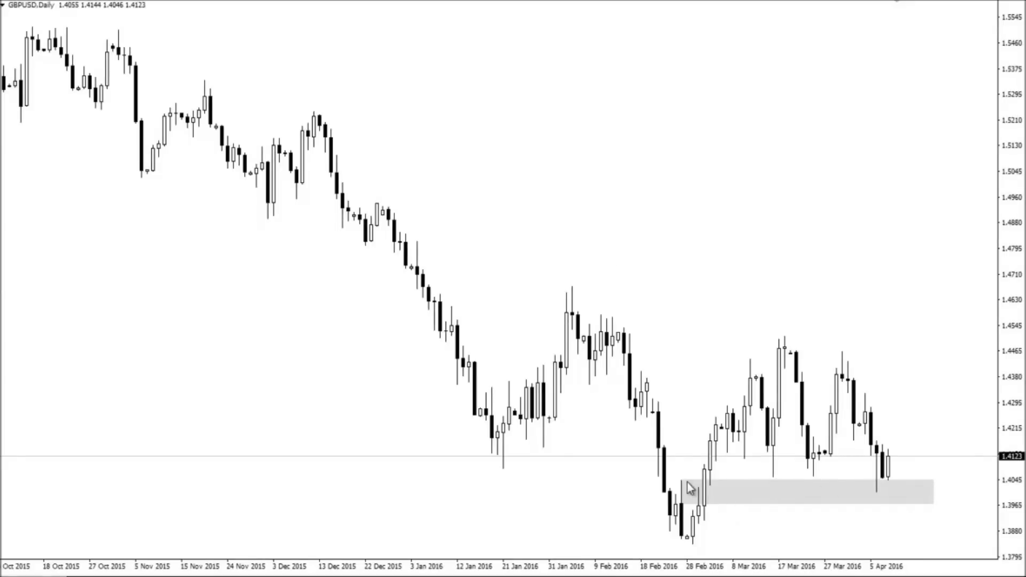
left_click(342, 0)
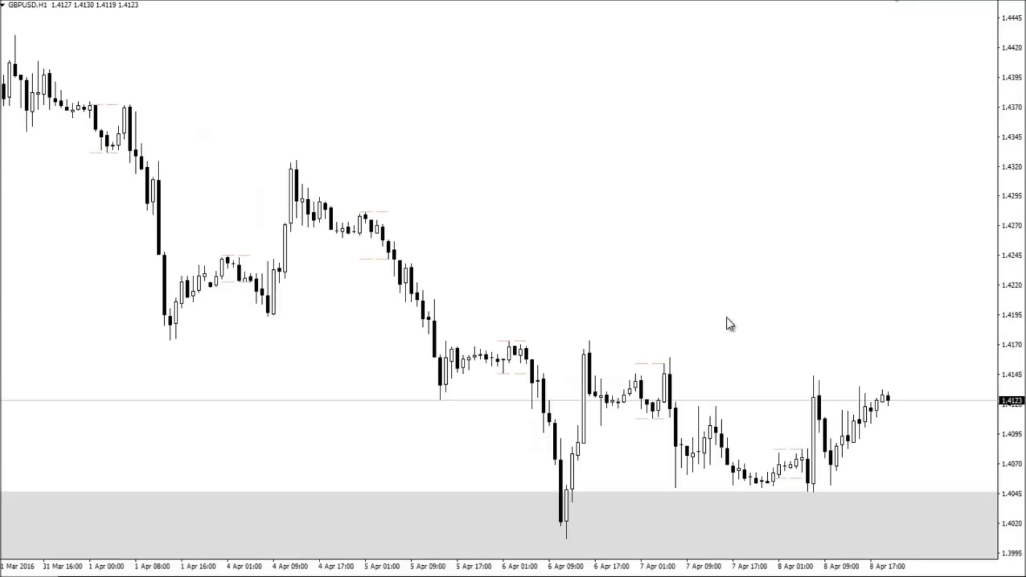
middle_click(604, 500)
left_click_drag(560, 523, 595, 342)
- Check M15, then settle on the 30-minute chart zoomed in on 5–8 April
left_click(292, 0)
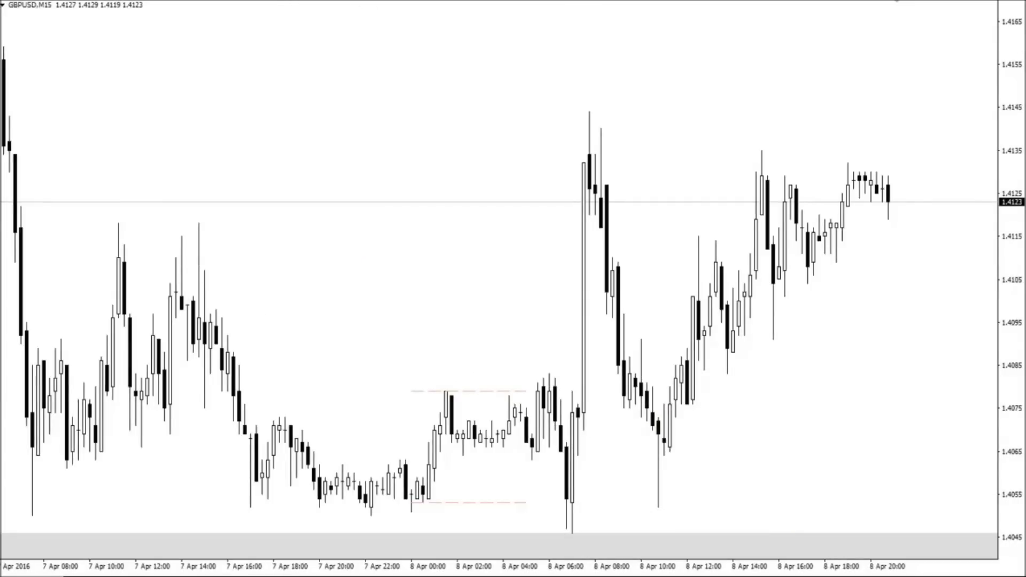
key("minus")
key("plus")
key("minus")
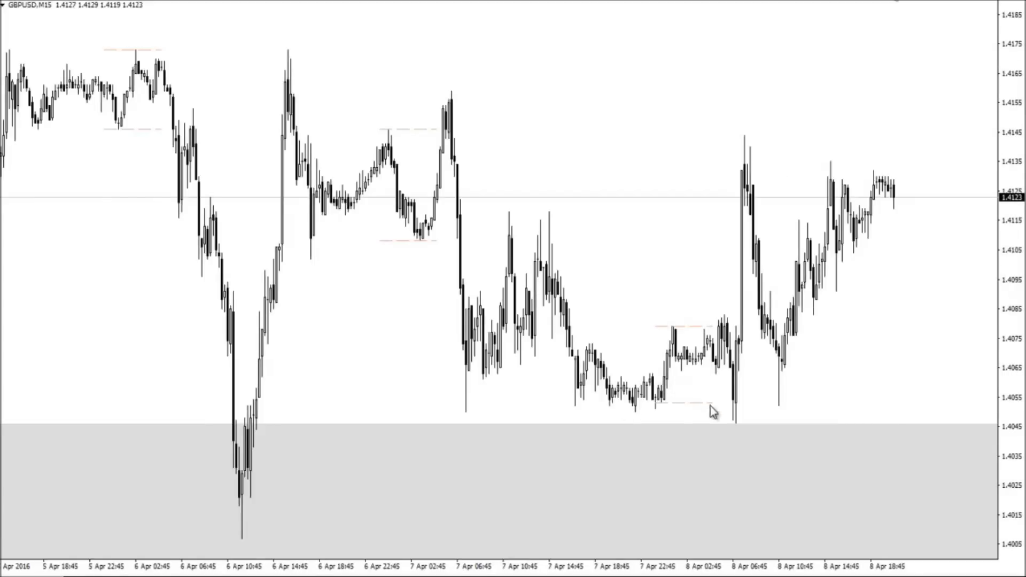
left_click(325, 1)
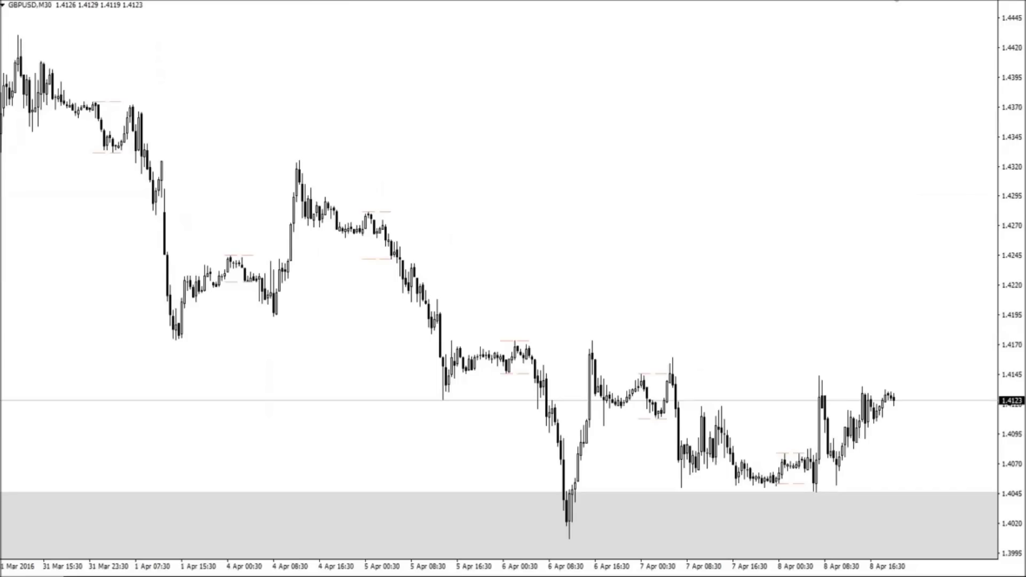
key("plus")
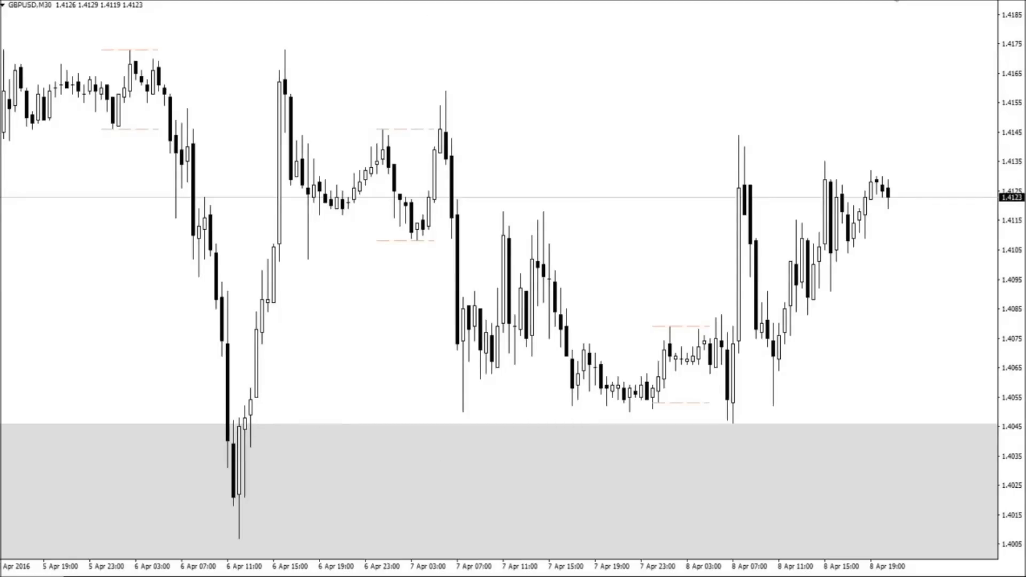
mouse_move(146, 71)
left_click(229, 119)
- Draw a band along the support zone's top from 6 to 8 April, checking M15/H1, back on M30
left_click_drag(237, 421, 824, 443)
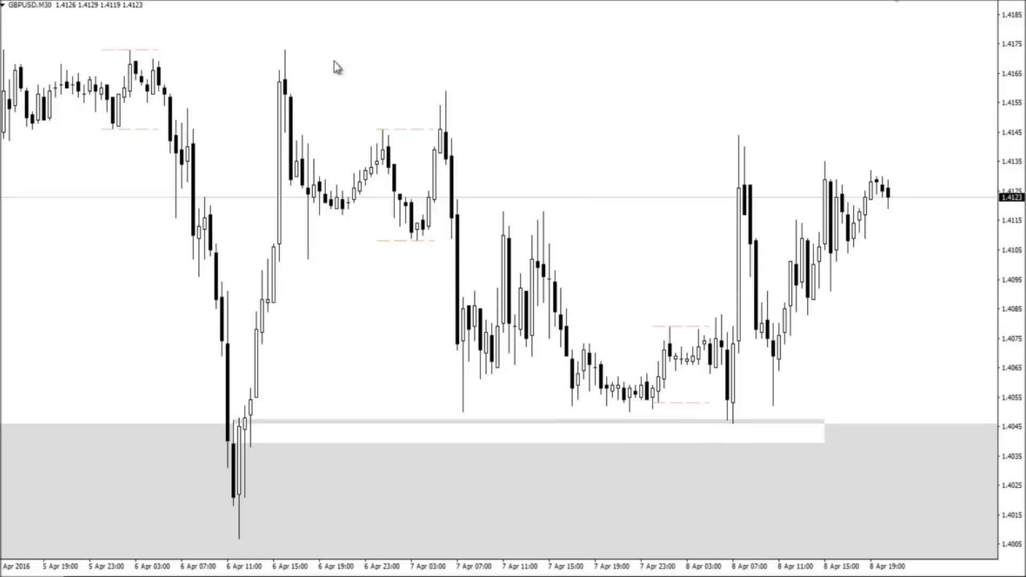
left_click(293, 0)
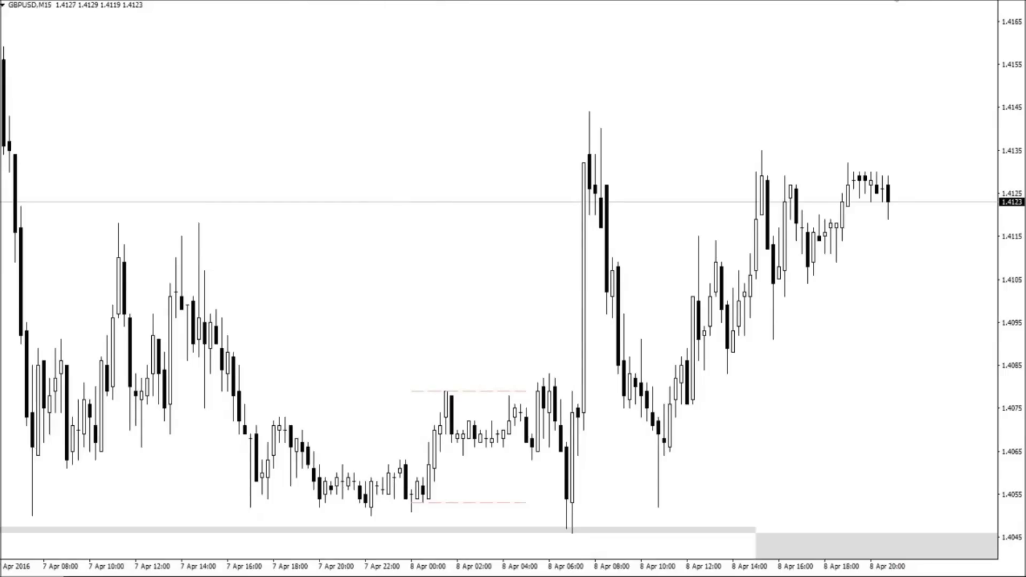
left_click(438, 1)
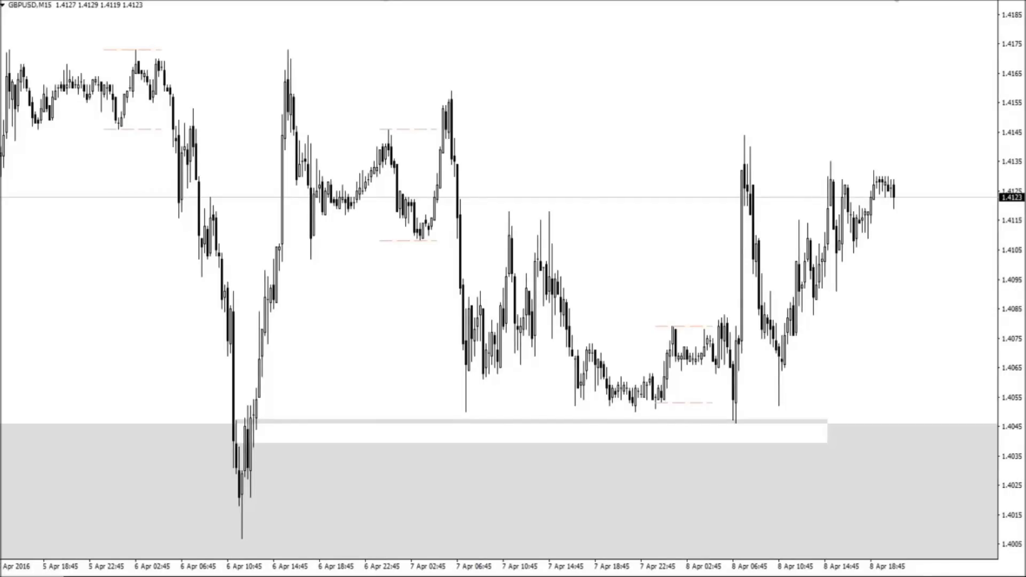
left_click(346, 1)
key("plus")
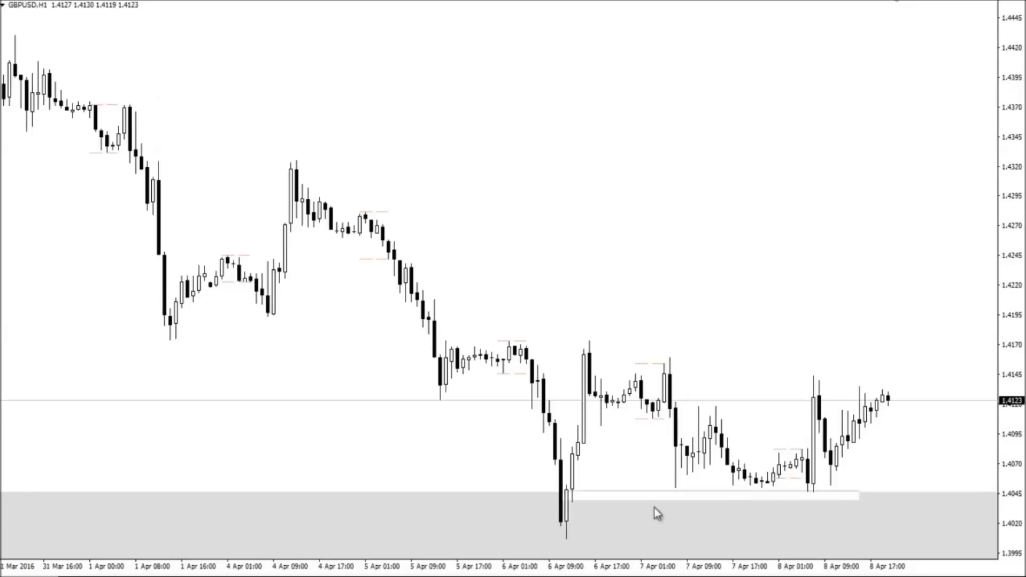
left_click(332, 1)
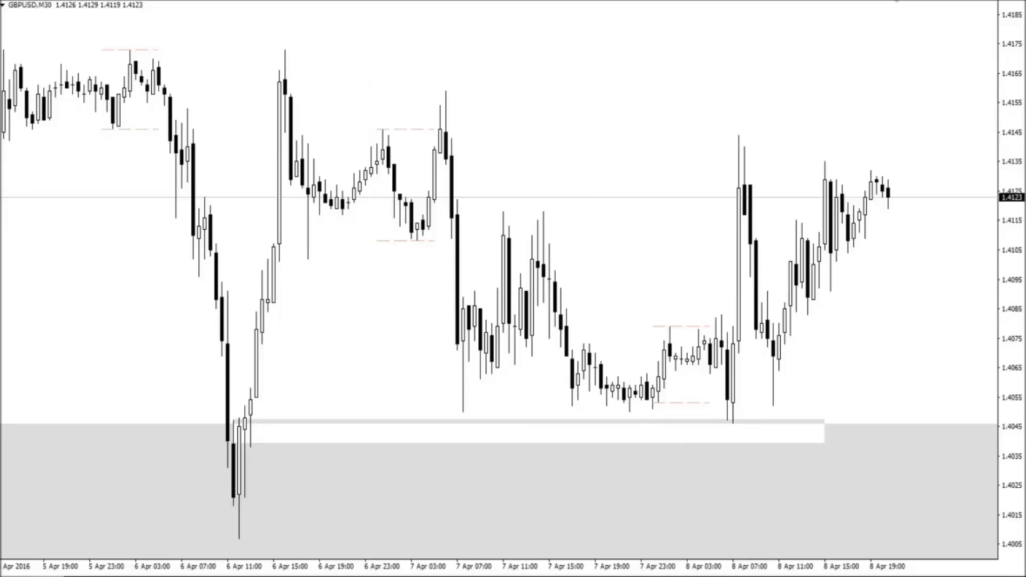
- Draw a thin rectangle over the 7 April highs near 1.4120
left_click(81, 1)
mouse_move(137, 58)
left_click(208, 59)
left_click_drag(497, 204, 561, 209)
- Set the 7 April highs rectangle's colour to Red in its properties, then zoom out
right_click(564, 211)
left_click(579, 228)
left_click(380, 211)
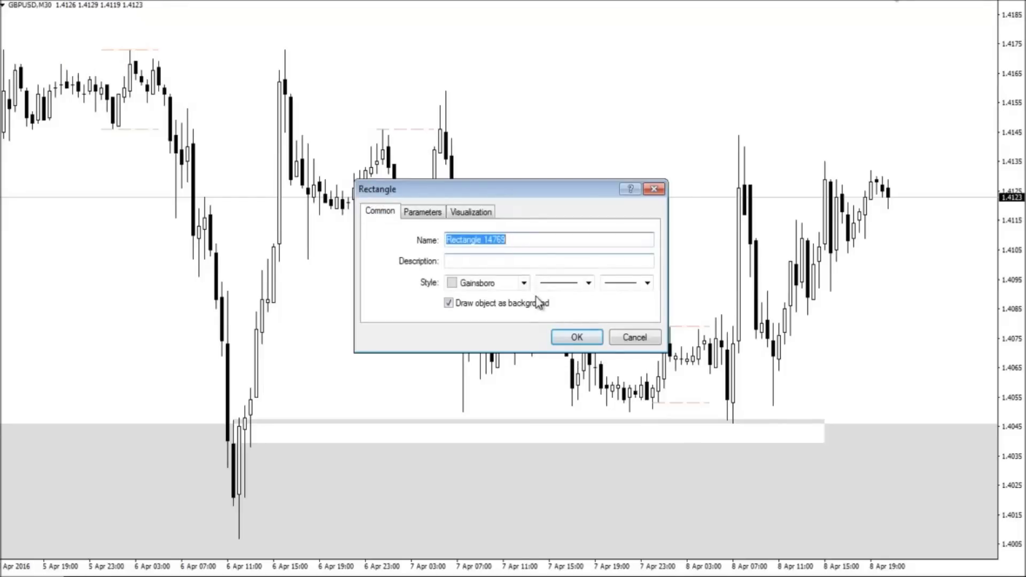
left_click(524, 283)
left_click(529, 377)
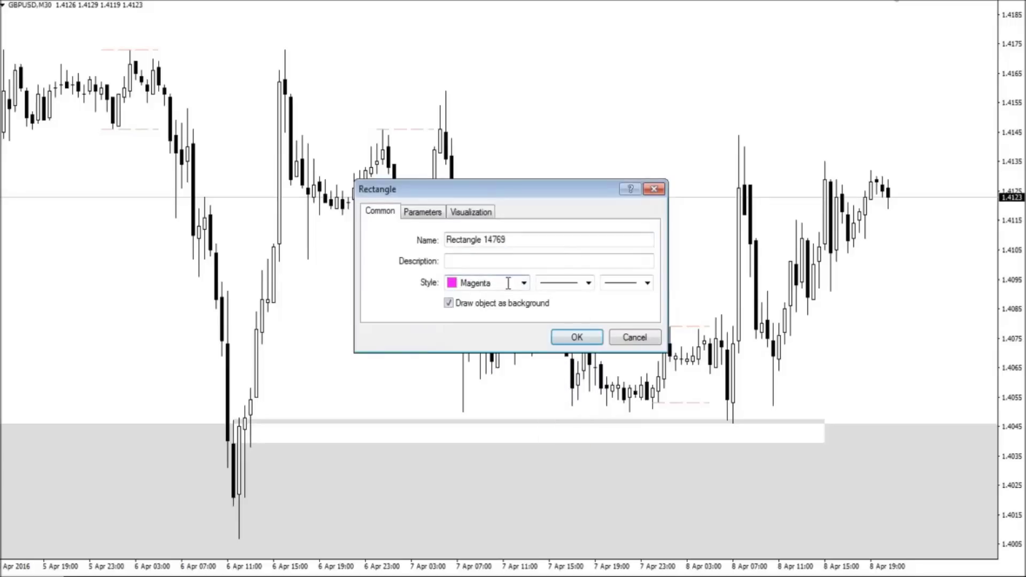
left_click(523, 283)
left_click(545, 376)
left_click(583, 338)
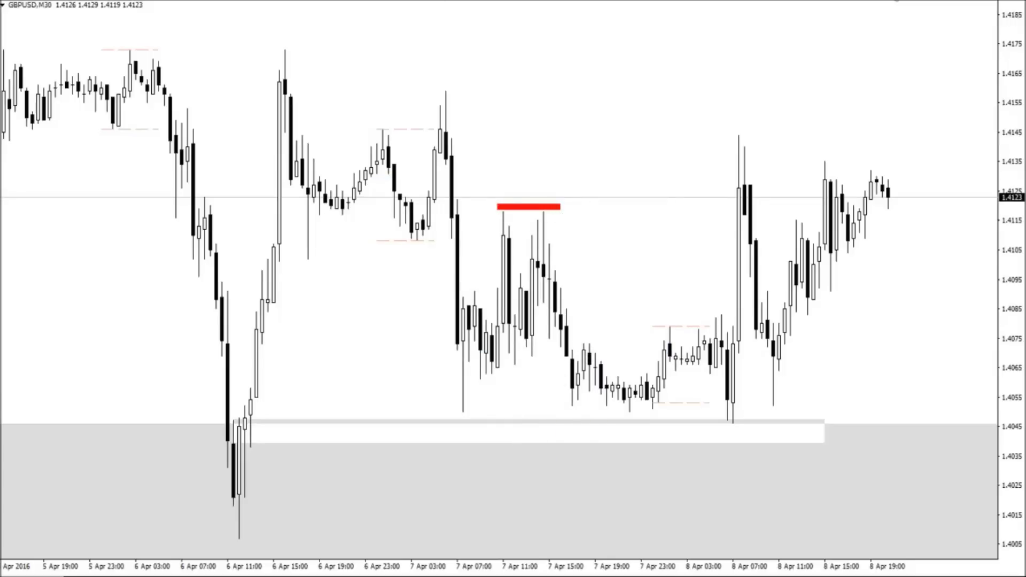
left_click(409, 1)
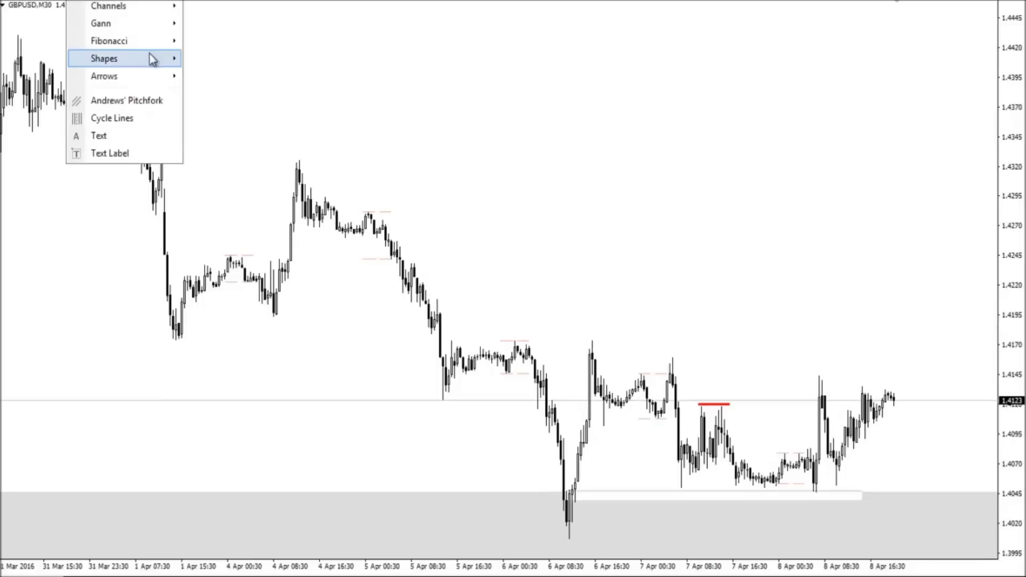
- Draw a rectangle at the 6 April highs near 1.4175 and stretch it left to 5 April
mouse_move(150, 58)
left_click(211, 58)
left_click_drag(500, 336, 672, 337)
double_click(503, 338)
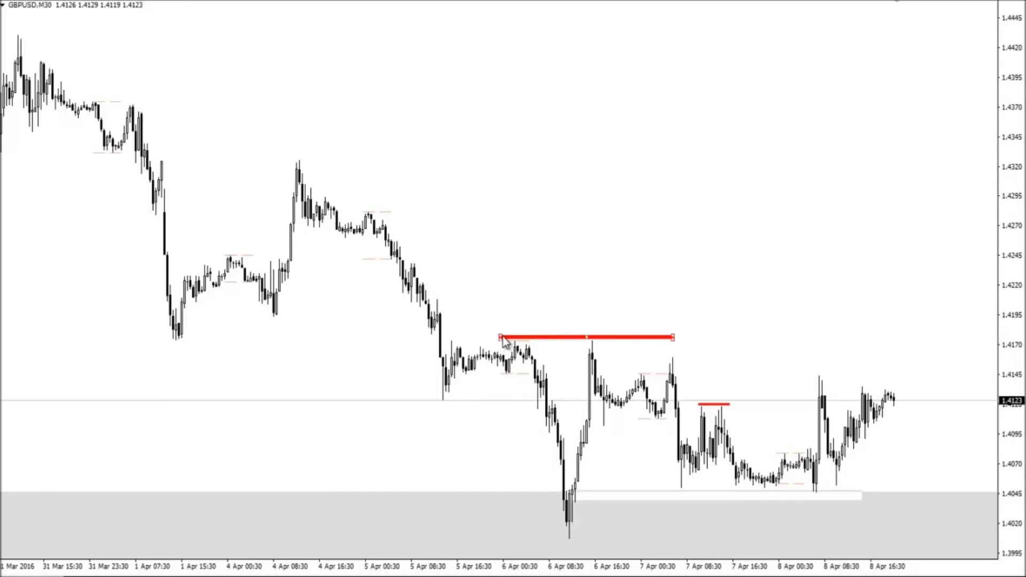
left_click_drag(502, 338, 451, 338)
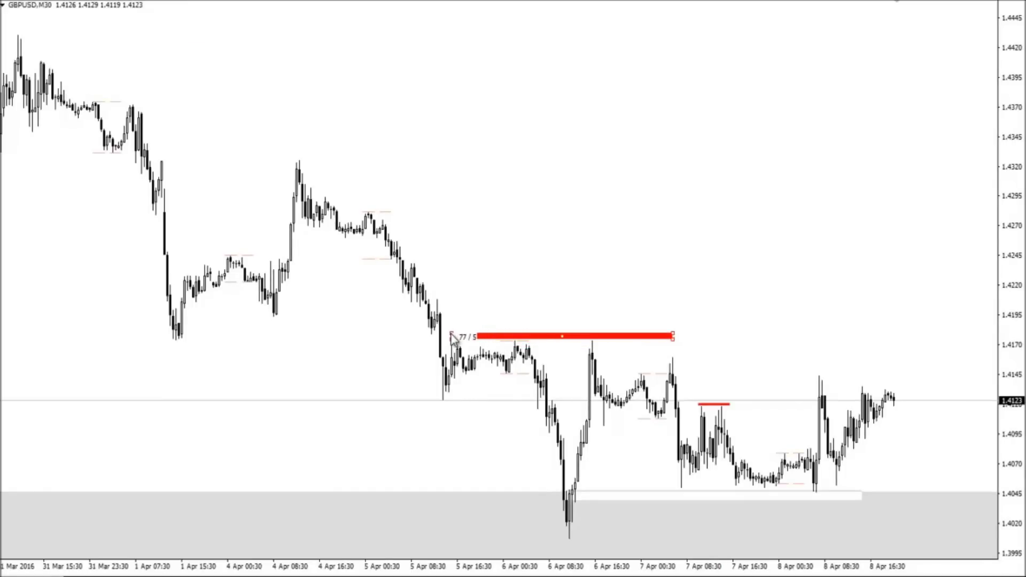
left_click(673, 337)
left_click(300, 0)
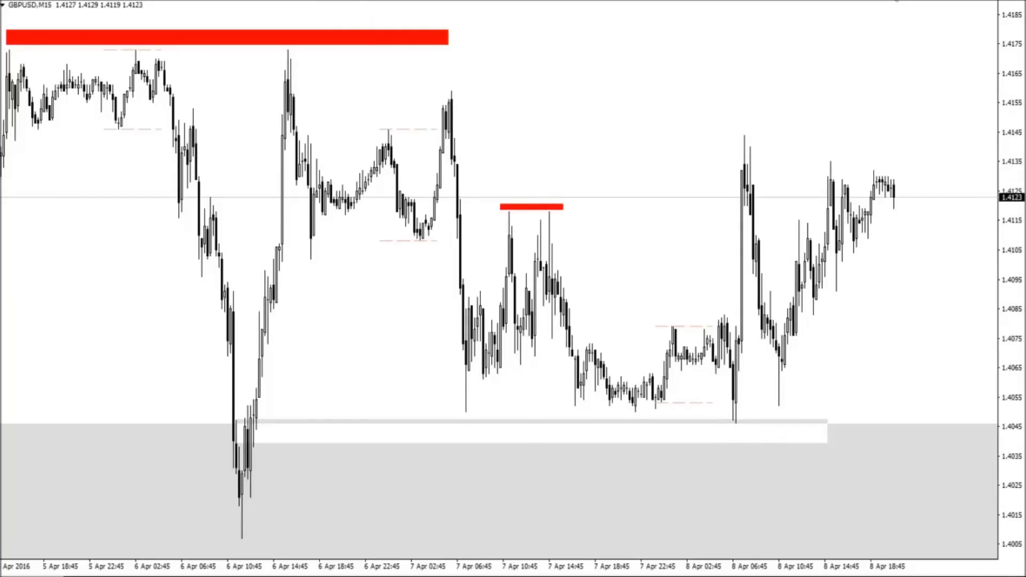
- Mark 8 April 07:15 with a vertical line, check M5, and return to a zoomed M15 chart
key("plus")
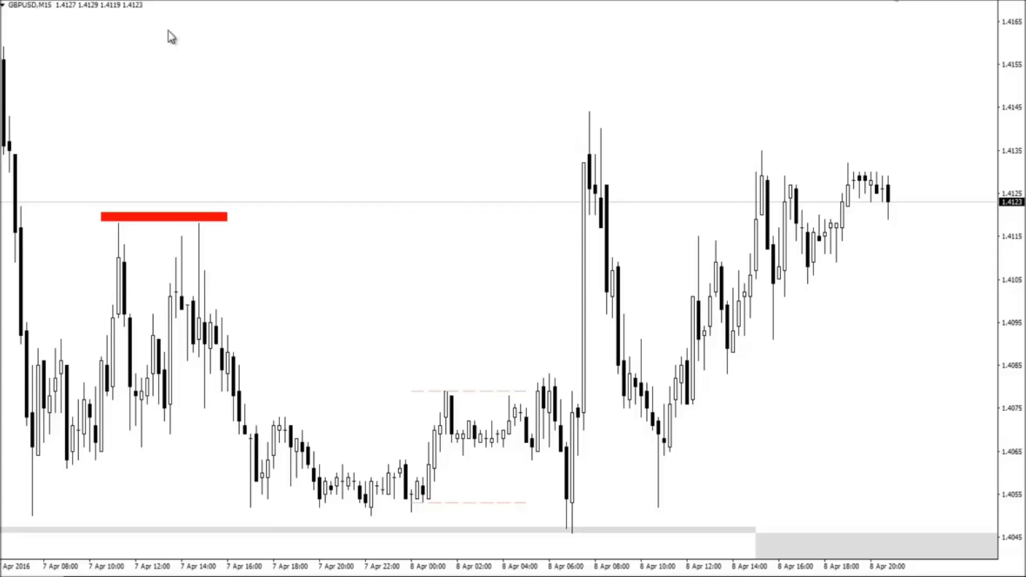
left_click(577, 296)
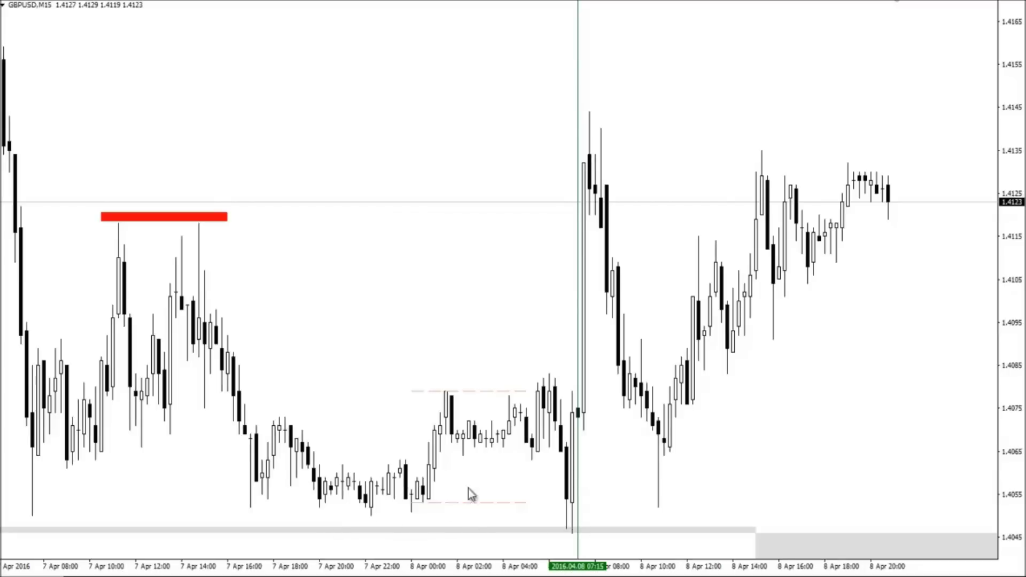
left_click(274, 0)
key("minus")
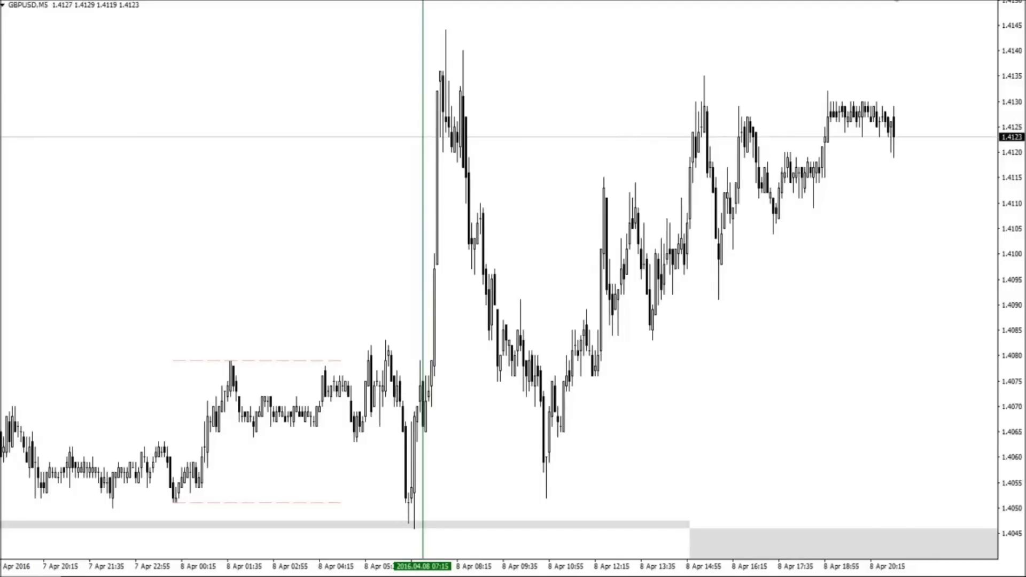
left_click(422, 0)
left_click(422, 0)
left_click(422, 0)
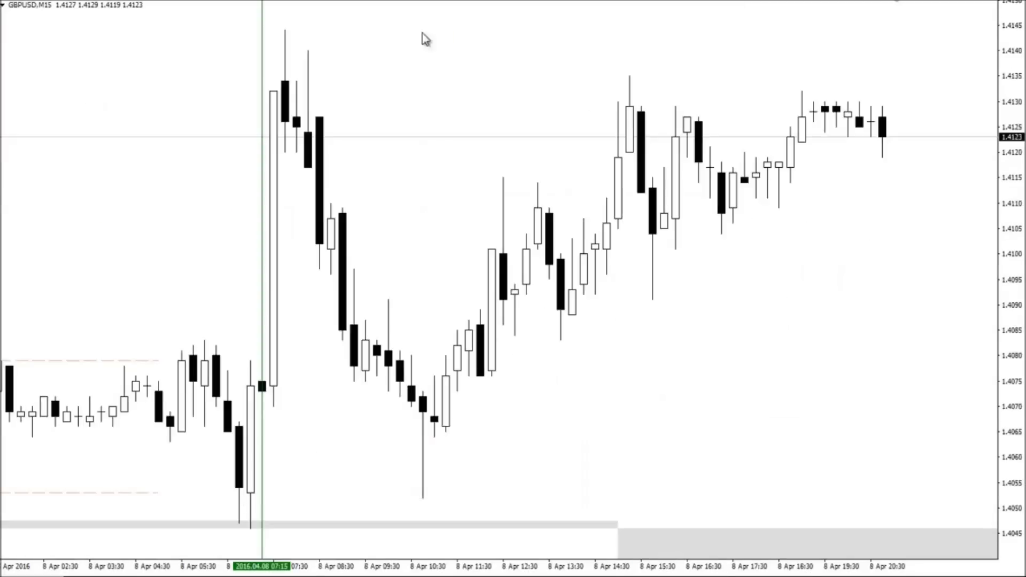
- Draw a short horizontal trend line at about 1.4066 beside the 8 April candles
left_click_drag(294, 167, 534, 210)
left_click(101, 1)
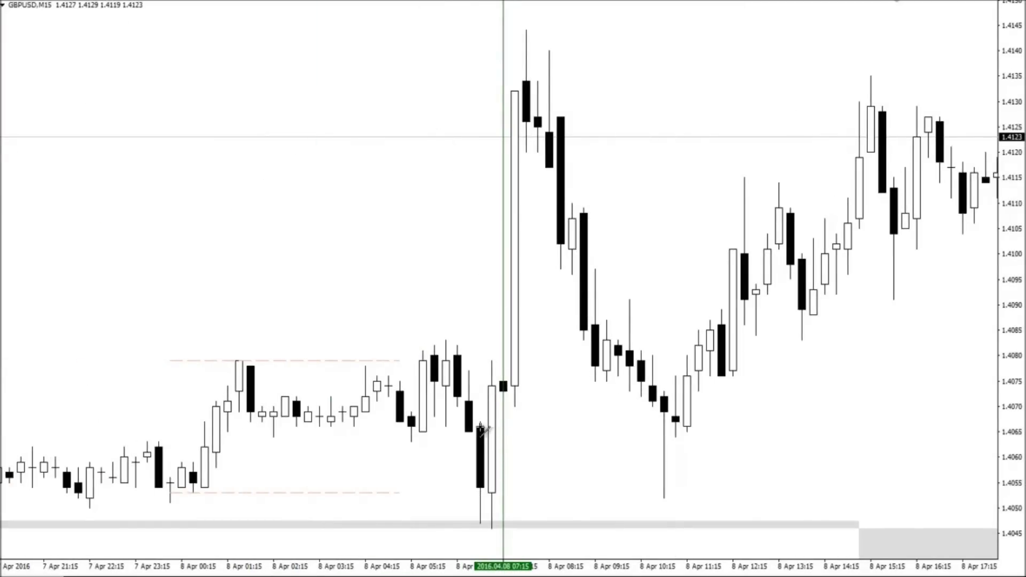
left_click_drag(479, 426, 561, 426)
- Delete the 07:15 vertical line, measure the drop to 1.4046, then pan back to the red bar
right_click(502, 334)
left_click(524, 378)
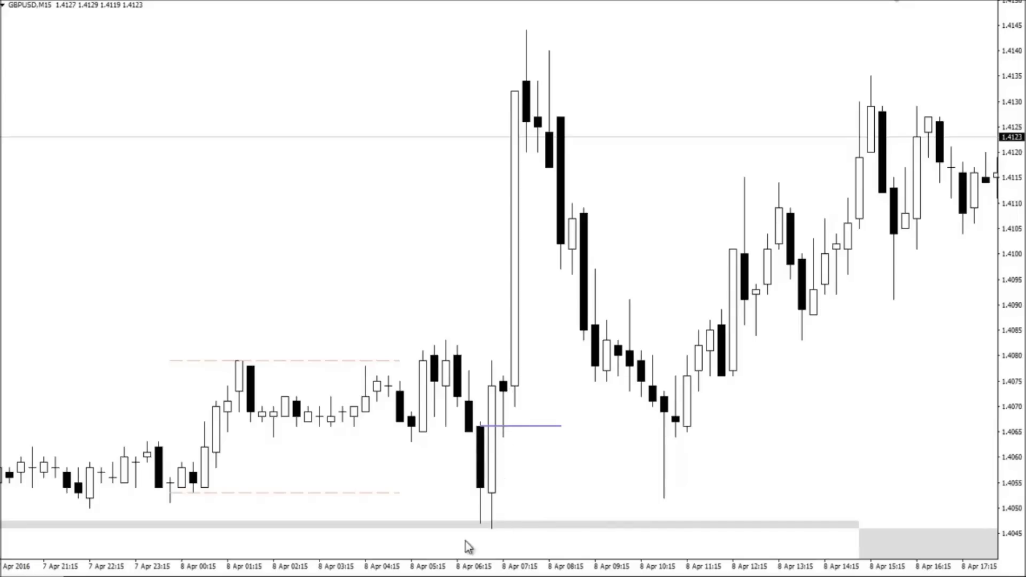
middle_click(487, 500)
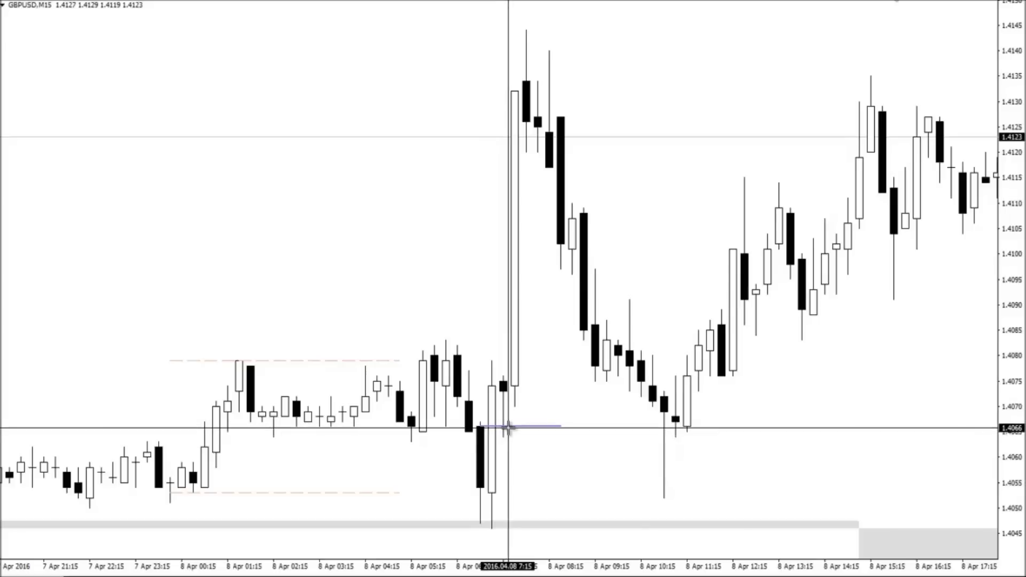
left_click_drag(509, 425, 492, 531)
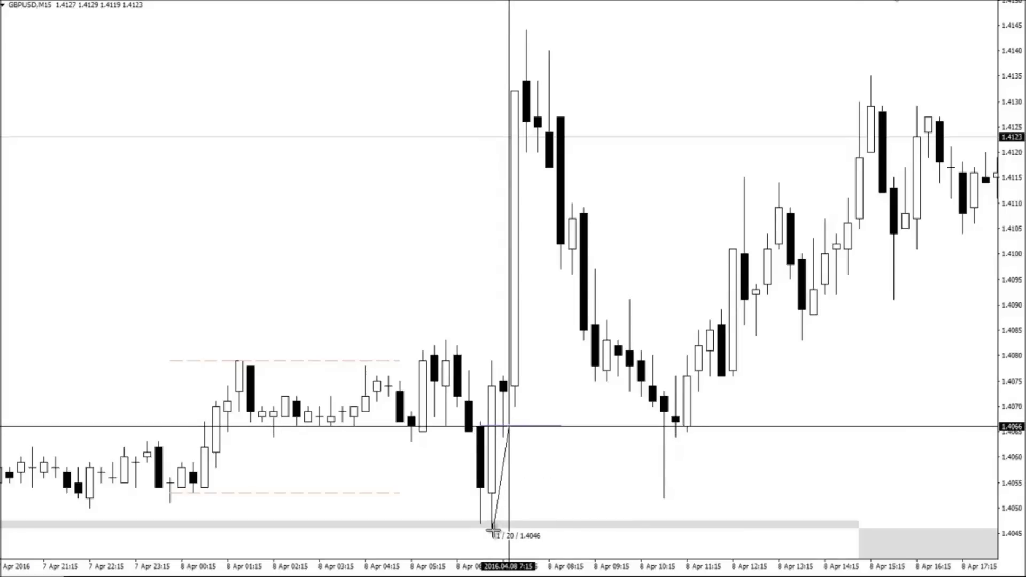
left_click_drag(492, 531, 492, 529)
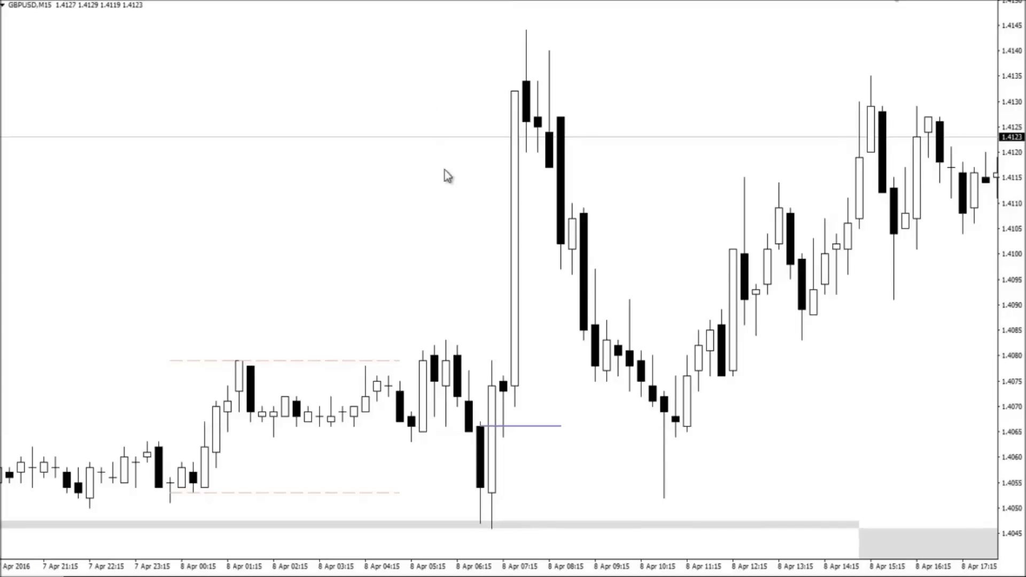
left_click(425, 1)
left_click_drag(418, 102, 478, 119)
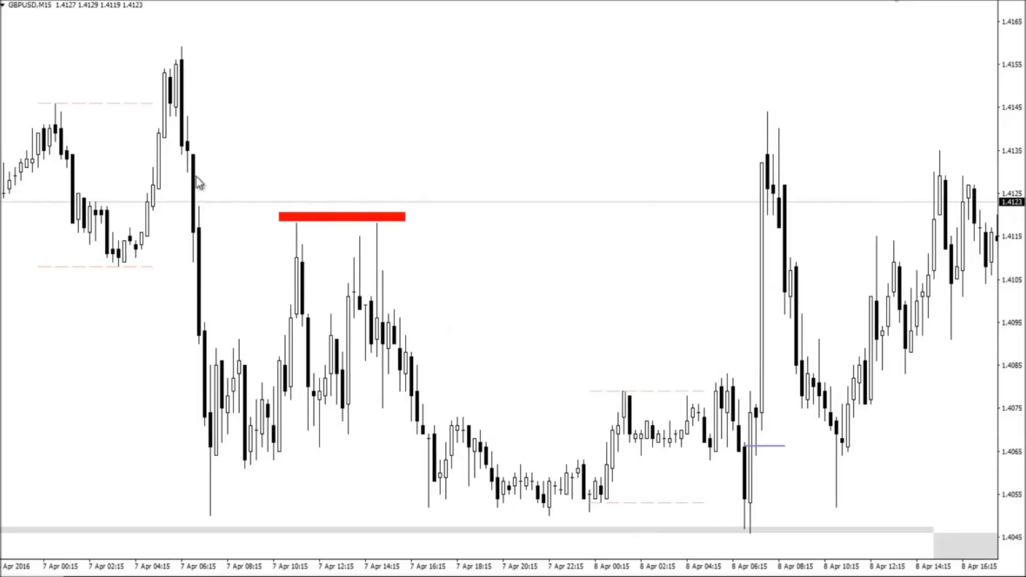
- Add a horizontal line at 1.4143, then show the latest GBPUSD daily candles zoomed in
left_click(196, 115)
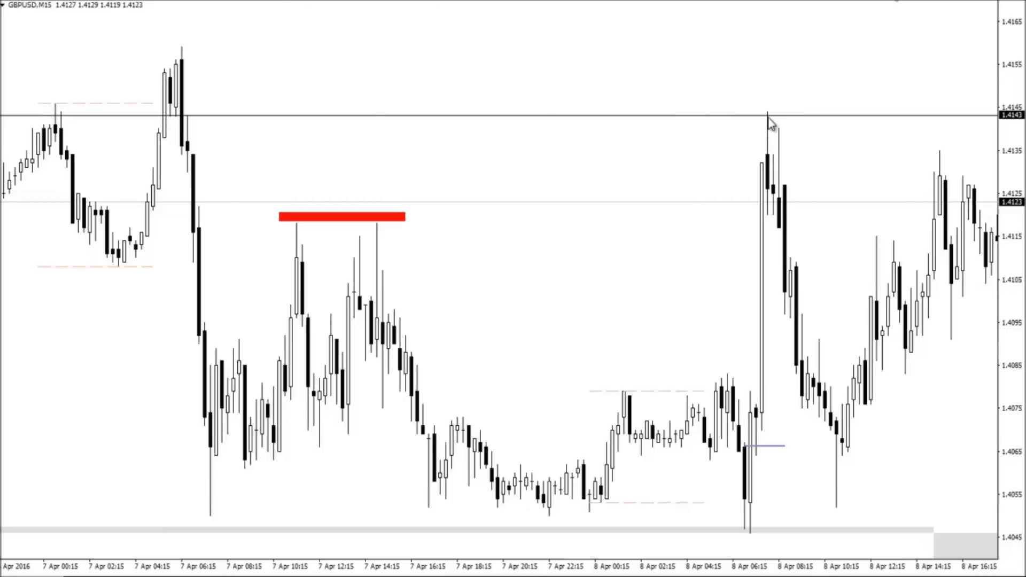
key("minus")
left_click_drag(516, 51, 603, 120)
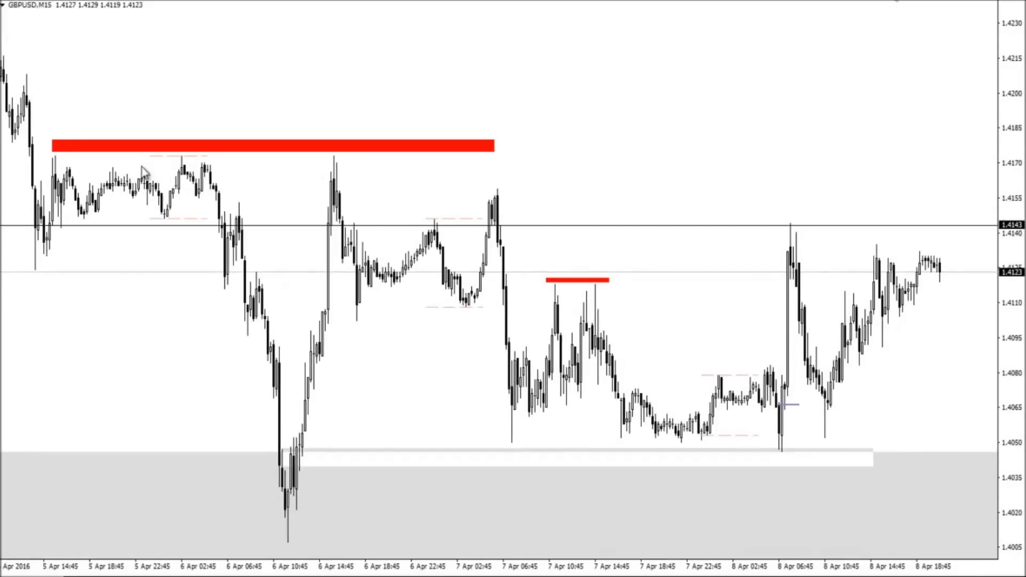
left_click(363, 0)
key("End")
key("plus")
key("plus")
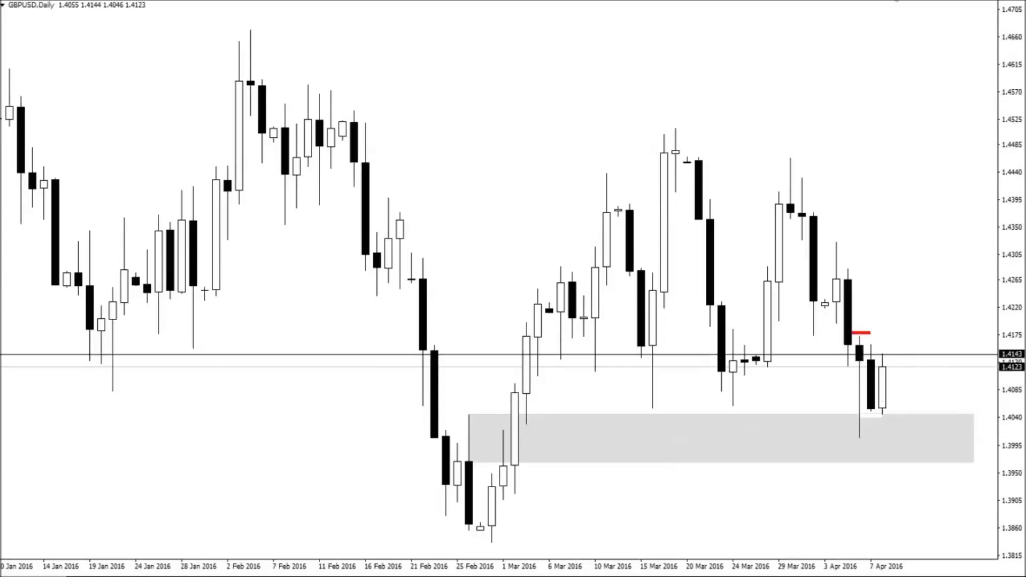
- Draw a Gainsboro rectangle zone above the latest daily candles, then return to the M15 chart
left_click(75, 1)
left_click(203, 57)
left_click_drag(835, 299, 973, 323)
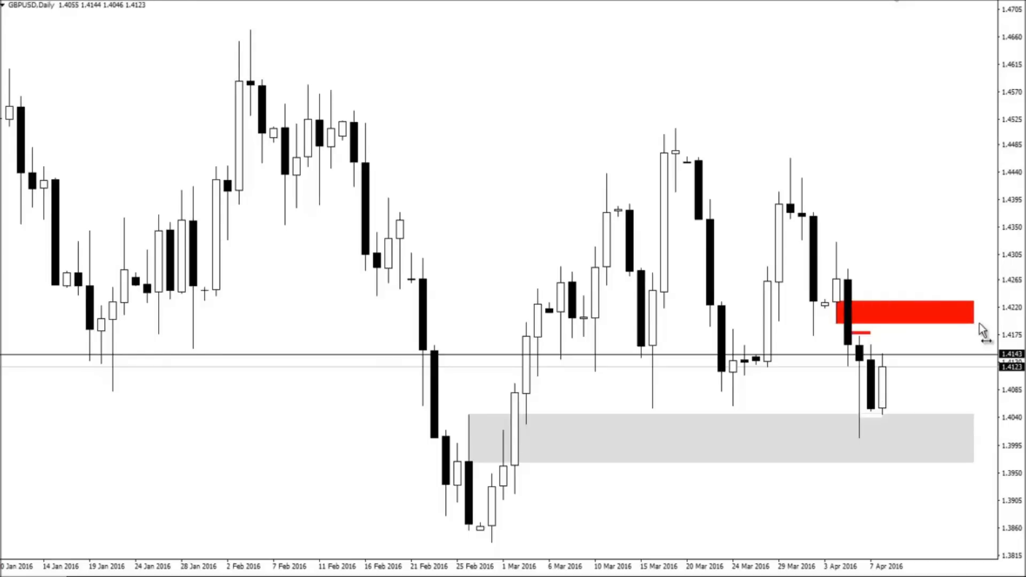
right_click(977, 326)
left_click(976, 334)
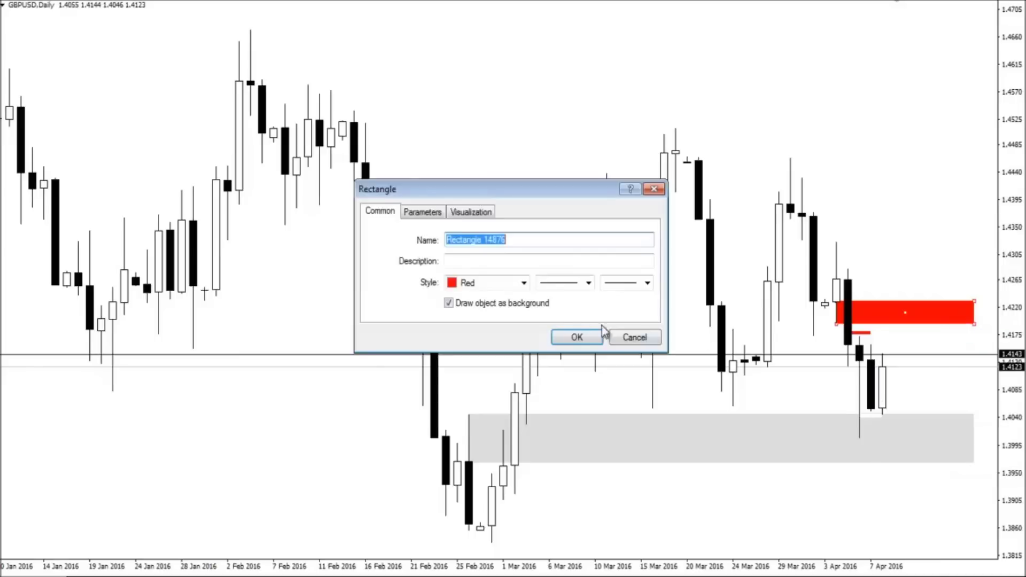
left_click(524, 287)
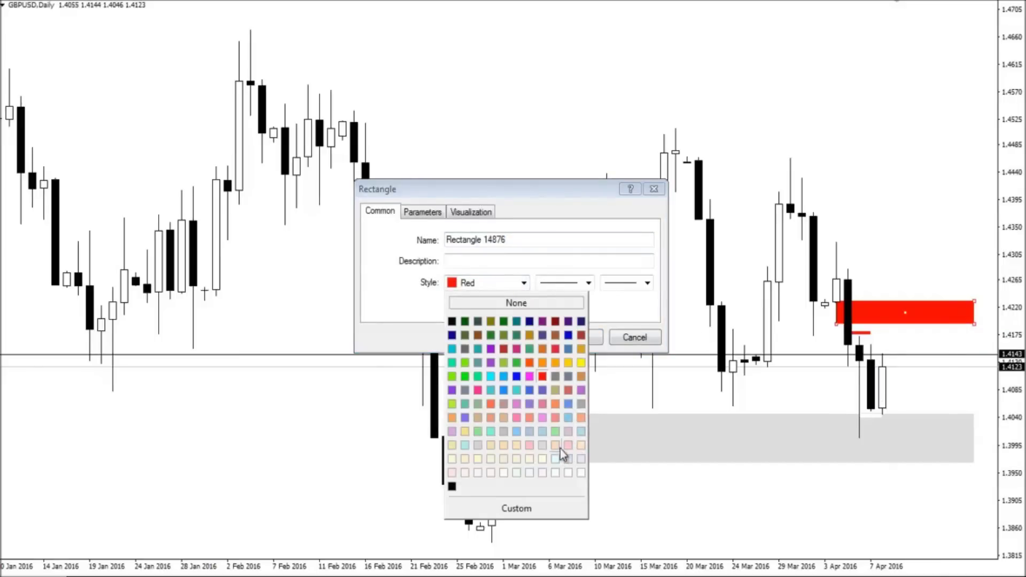
left_click(542, 445)
left_click(582, 338)
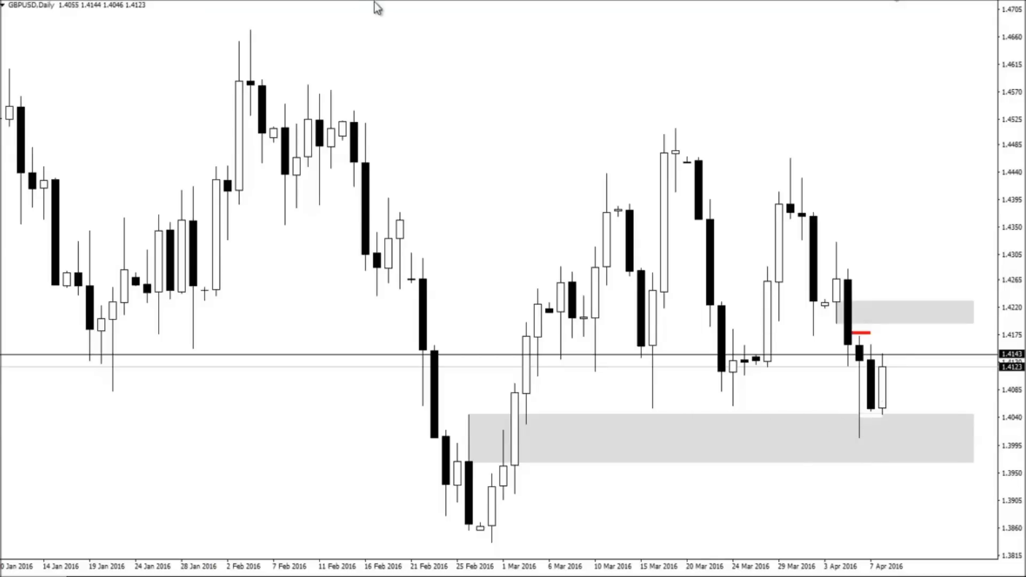
left_click(348, 0)
left_click(306, 0)
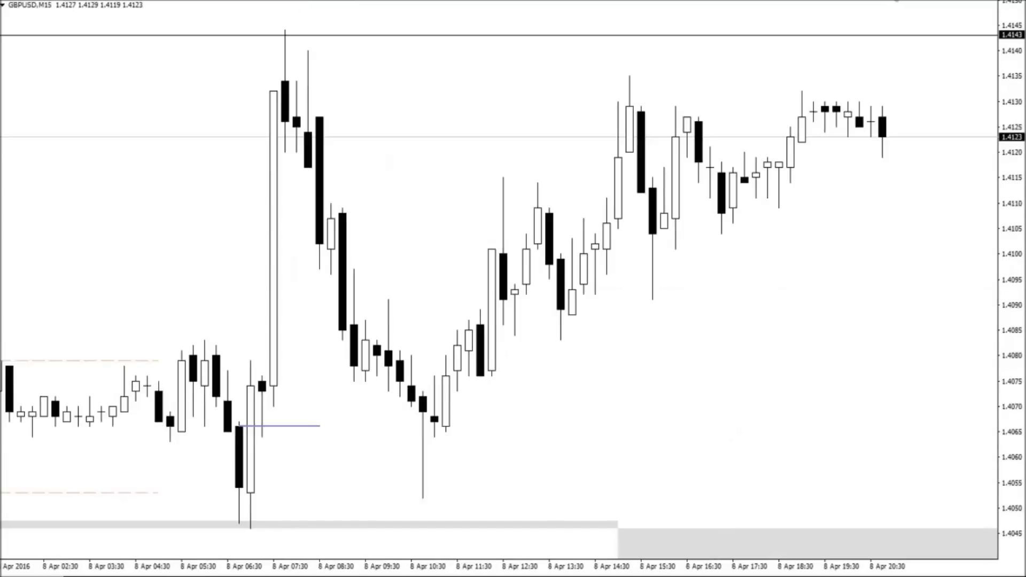
- Zoom out, switch to M5 candles and pan back to the 8 April spike at 1.4143
key("minus")
key("minus")
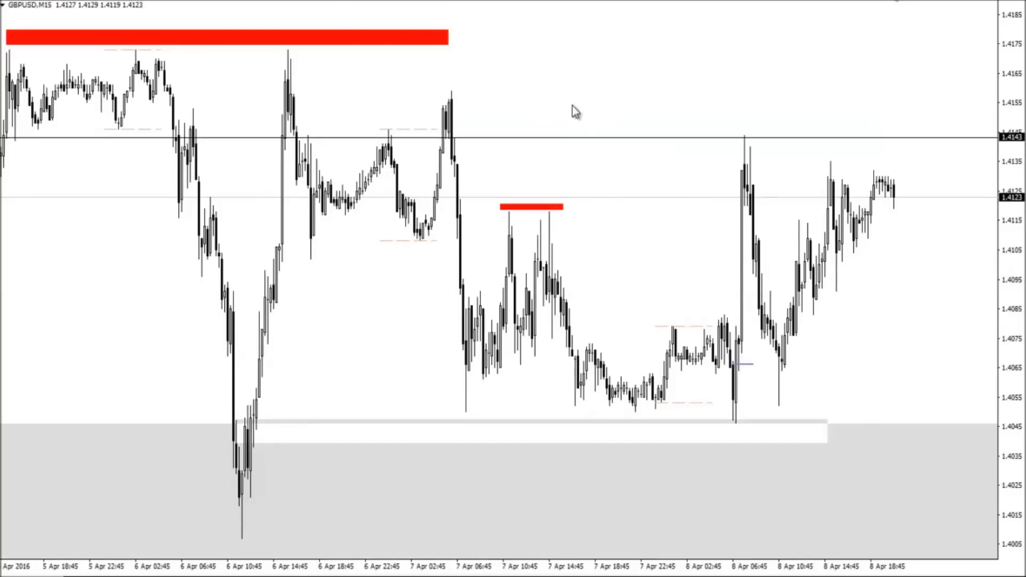
left_click(292, 0)
left_click_drag(432, 138, 538, 175)
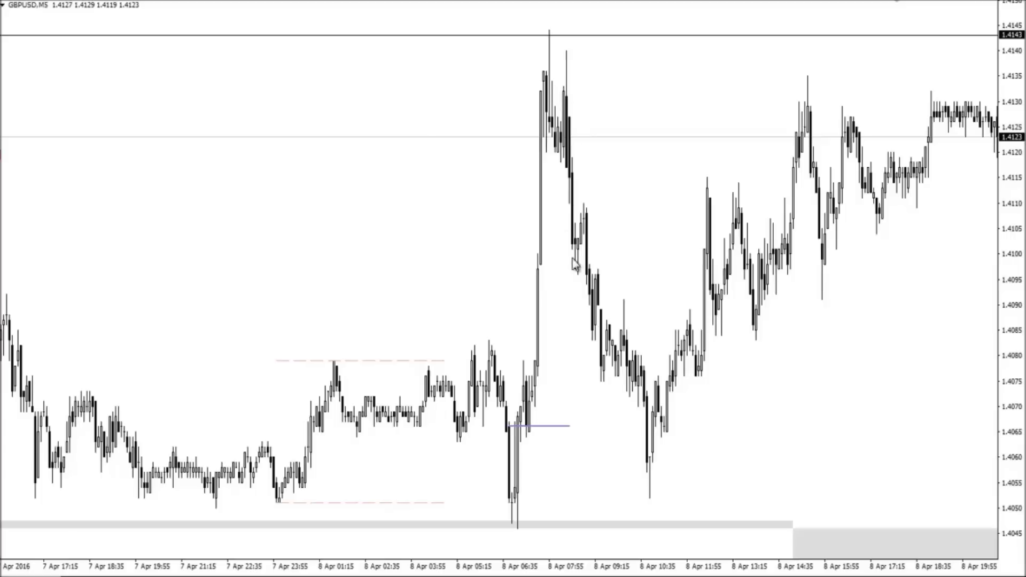
middle_click(577, 223)
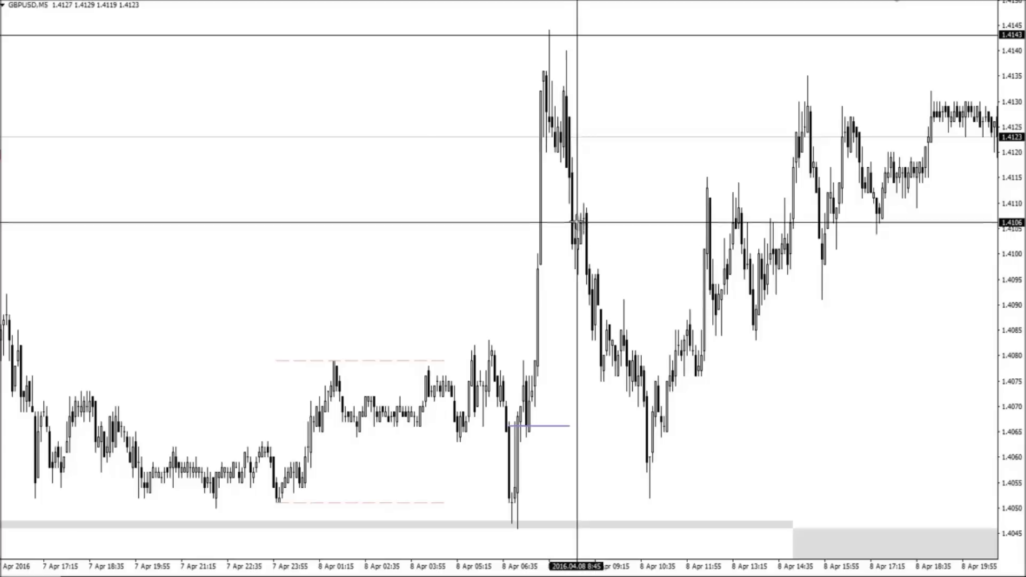
middle_click(586, 214)
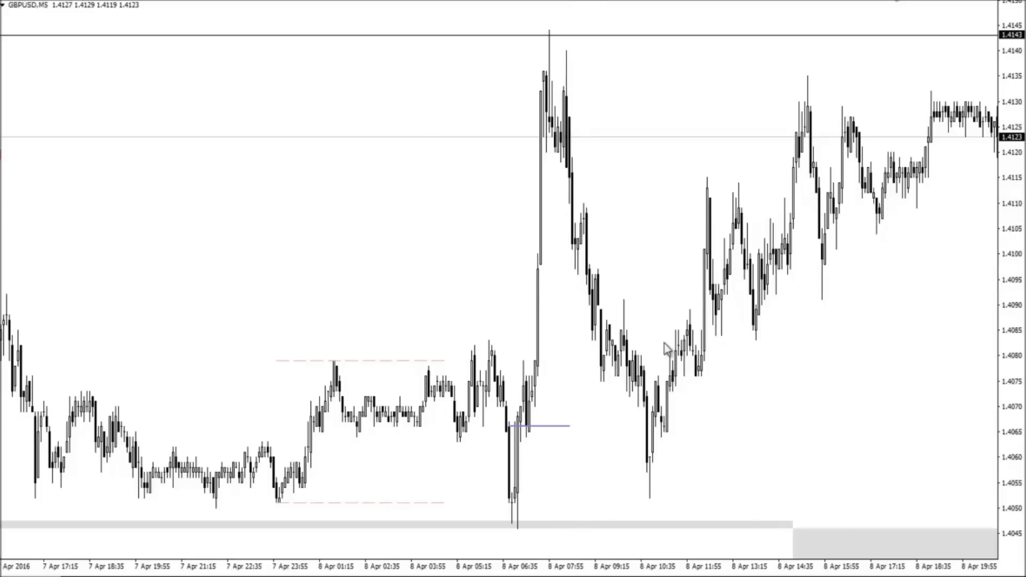
scroll(460, 40, "up", 5)
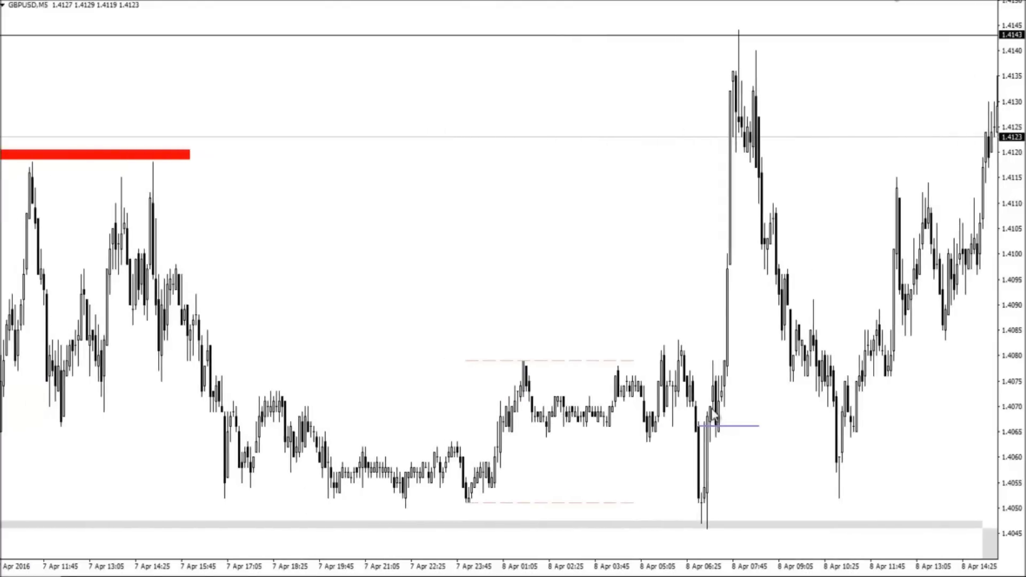
left_click(300, 0)
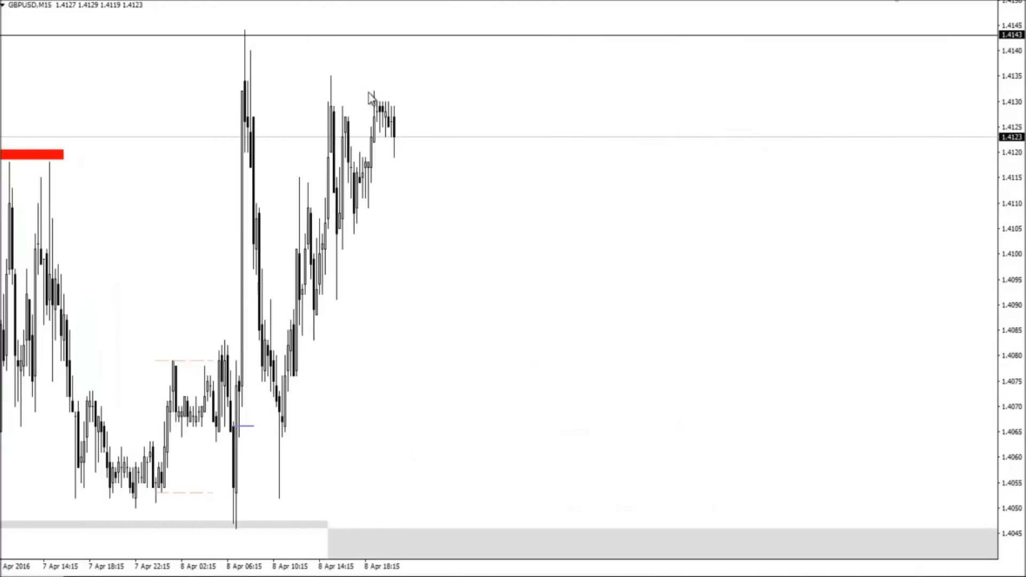
left_click_drag(369, 93, 500, 127)
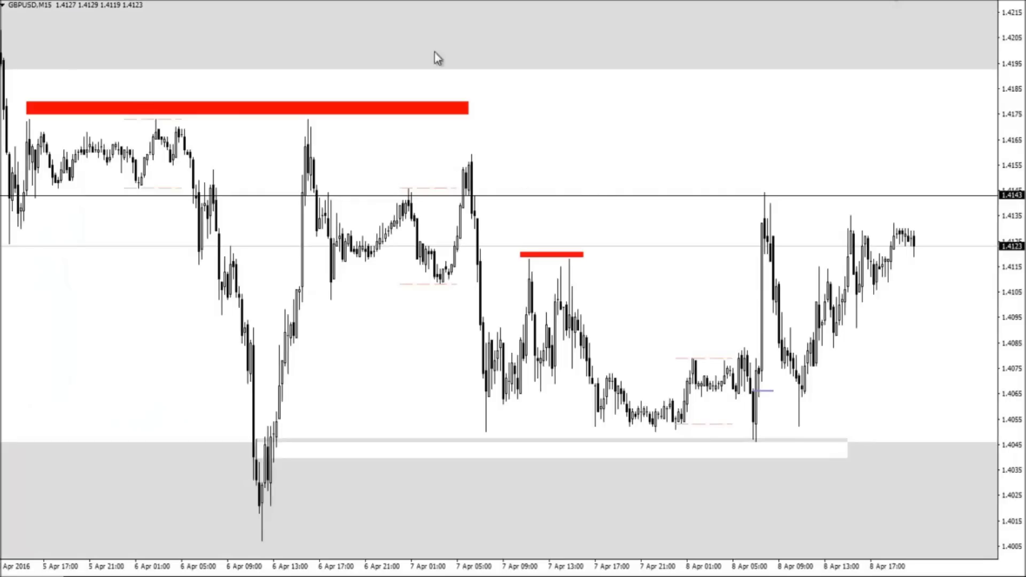
left_click(271, 0)
left_click_drag(675, 126, 15, 95)
left_click_drag(716, 139, 28, 139)
left_click_drag(631, 196, 105, 169)
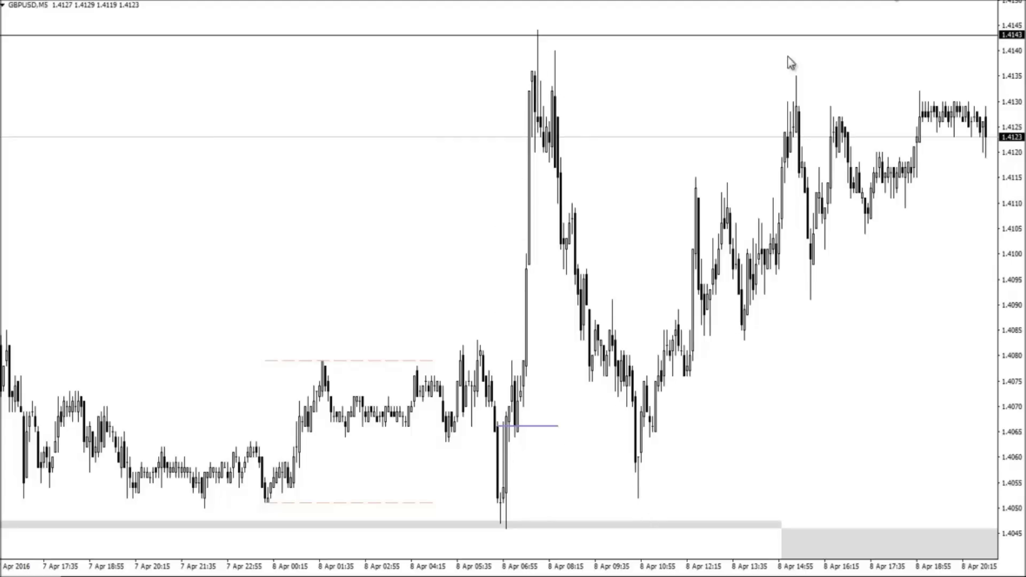
left_click_drag(781, 110, 659, 138)
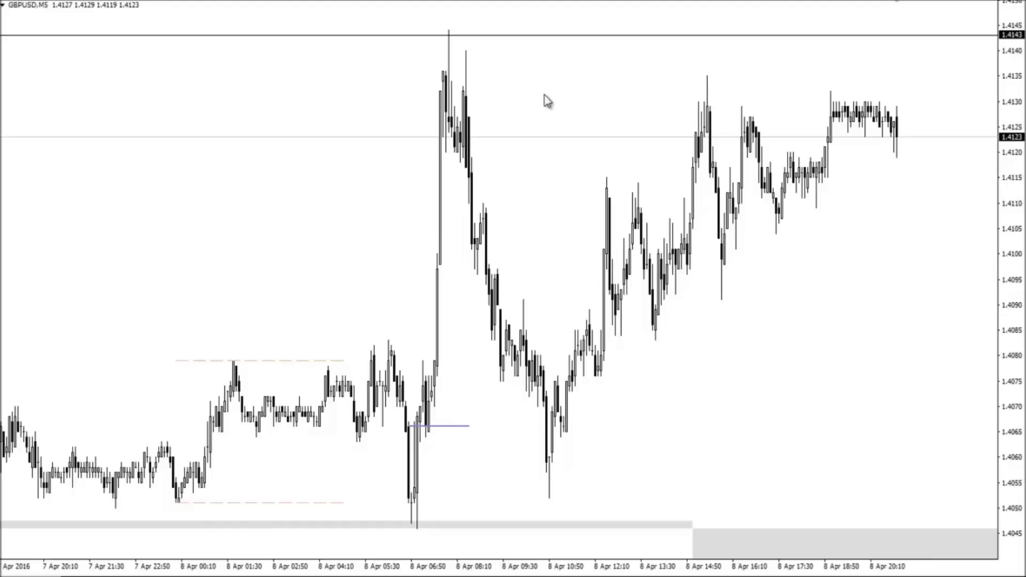
- Switch GBPUSD to M15 candles, zoom in and scroll back to 7 April
left_click(281, 0)
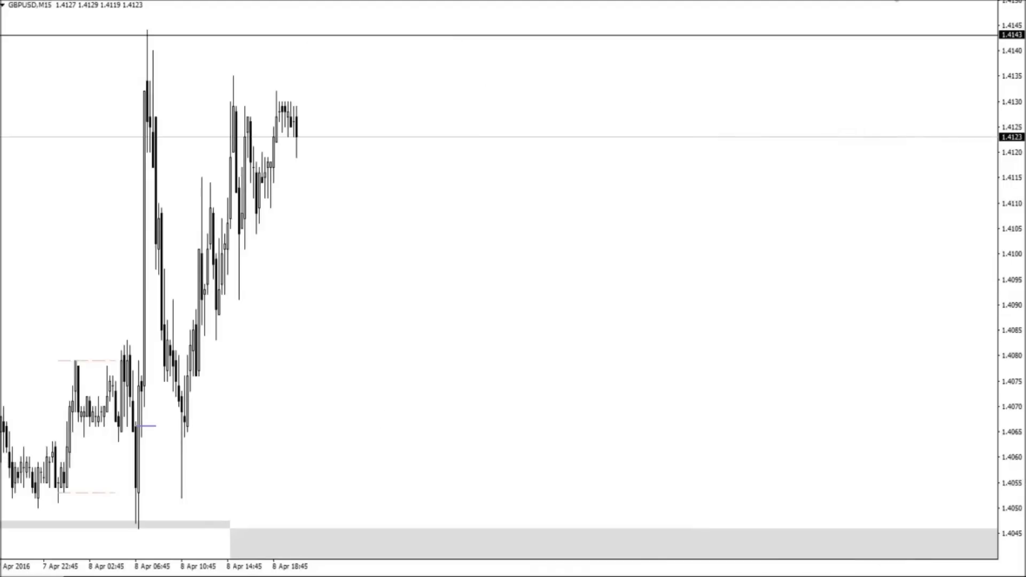
key("plus")
key("plus")
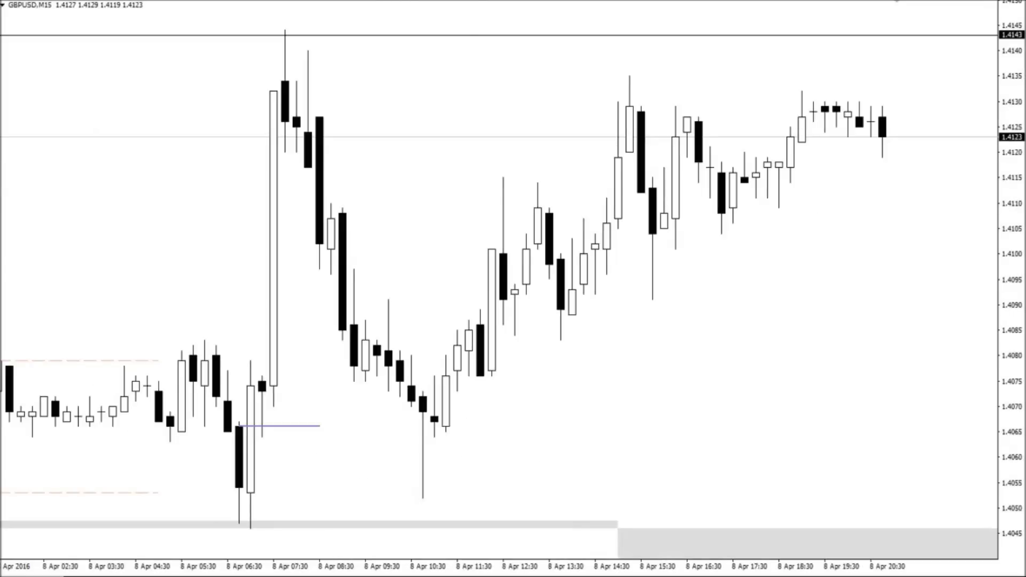
scroll(505, 92, "up", 5)
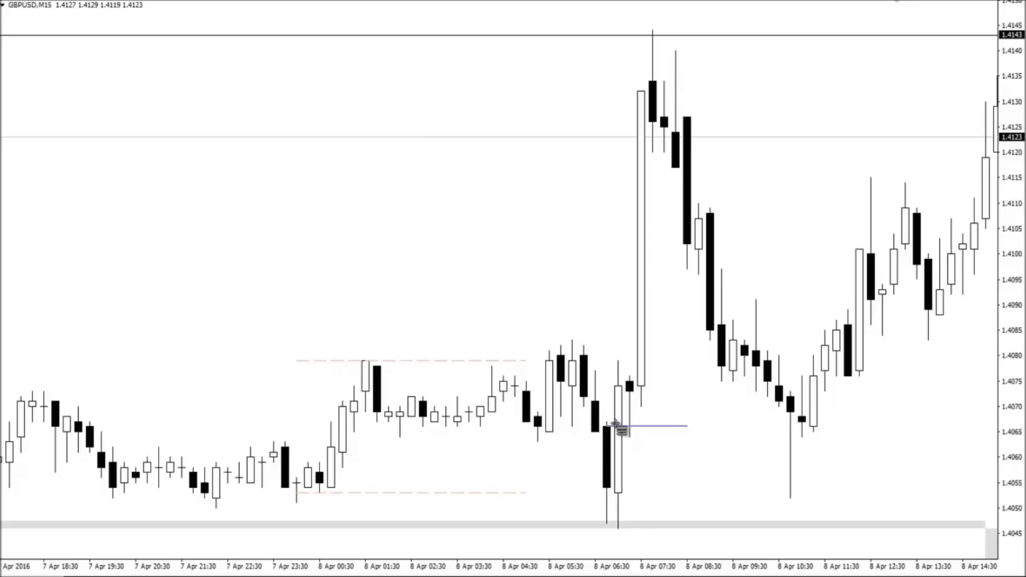
left_click_drag(609, 423, 425, 486)
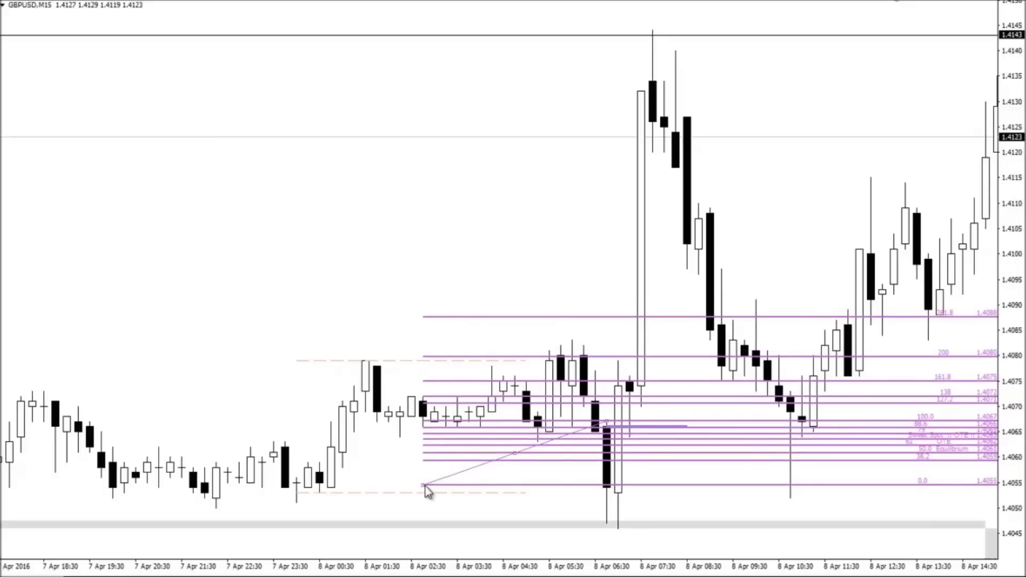
right_click(425, 487)
left_click(461, 374)
left_click(322, 0)
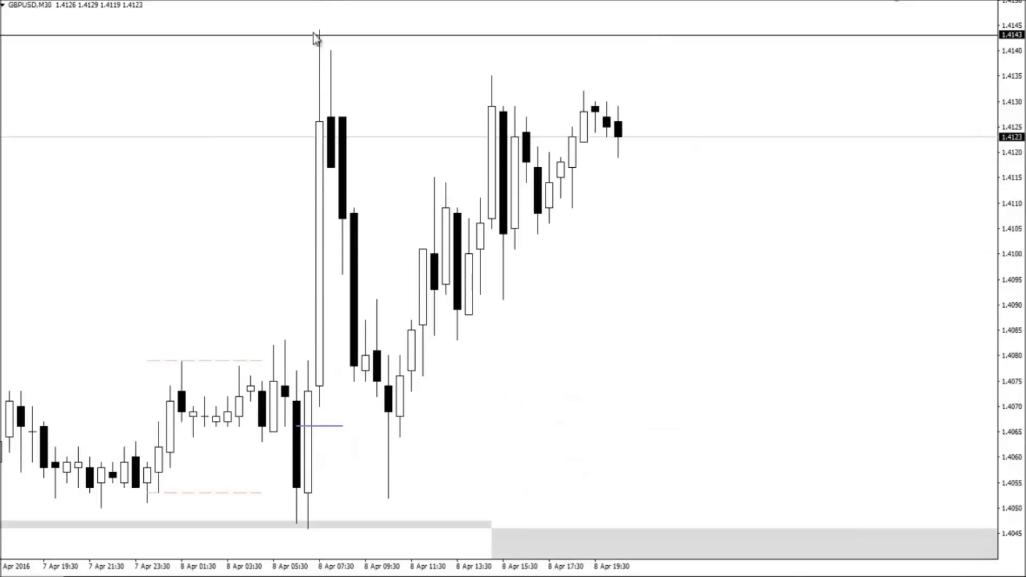
left_click_drag(321, 76, 352, 80)
left_click(274, 1)
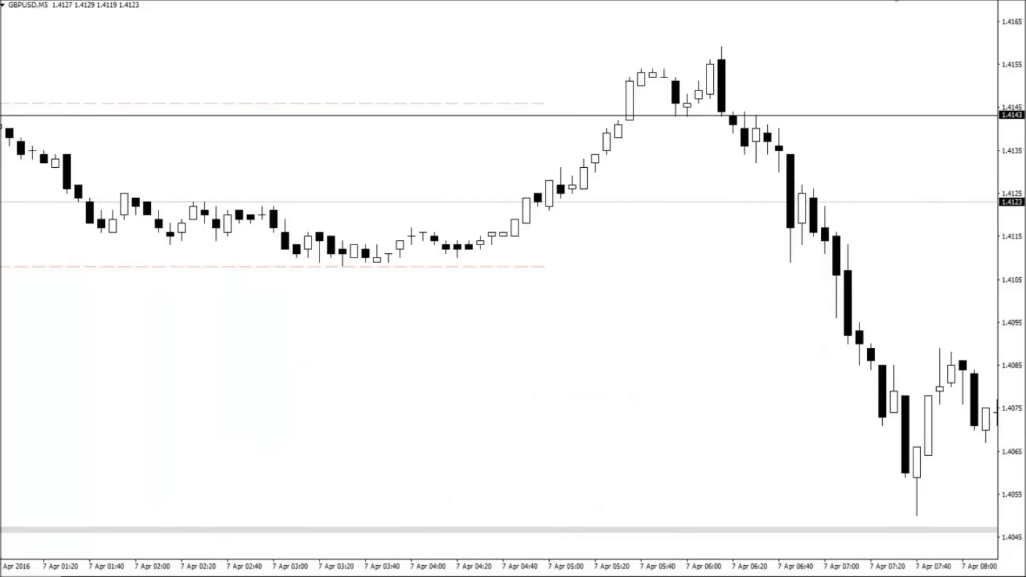
left_click_drag(596, 91, 886, 107)
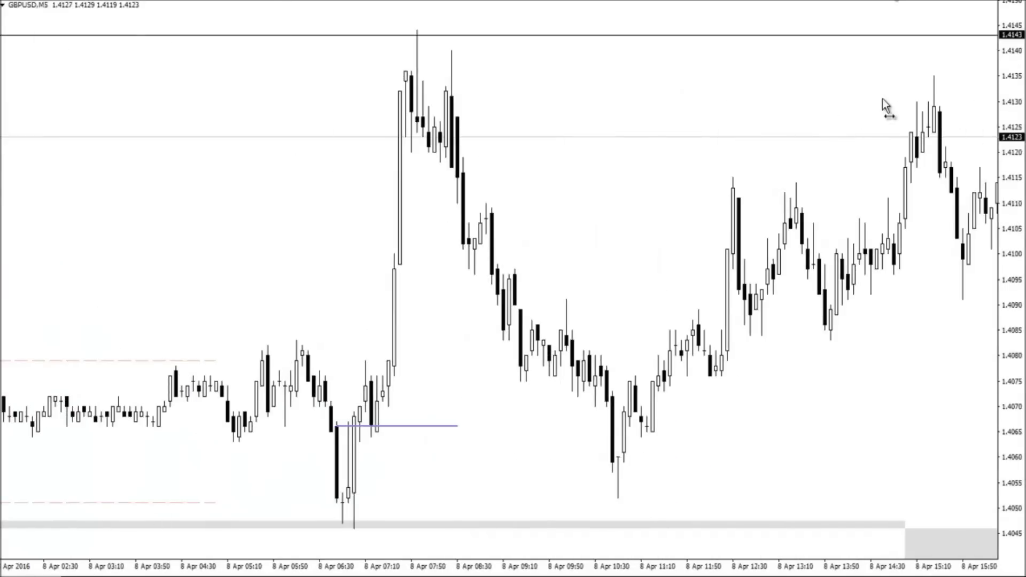
left_click_drag(174, 103, 292, 127)
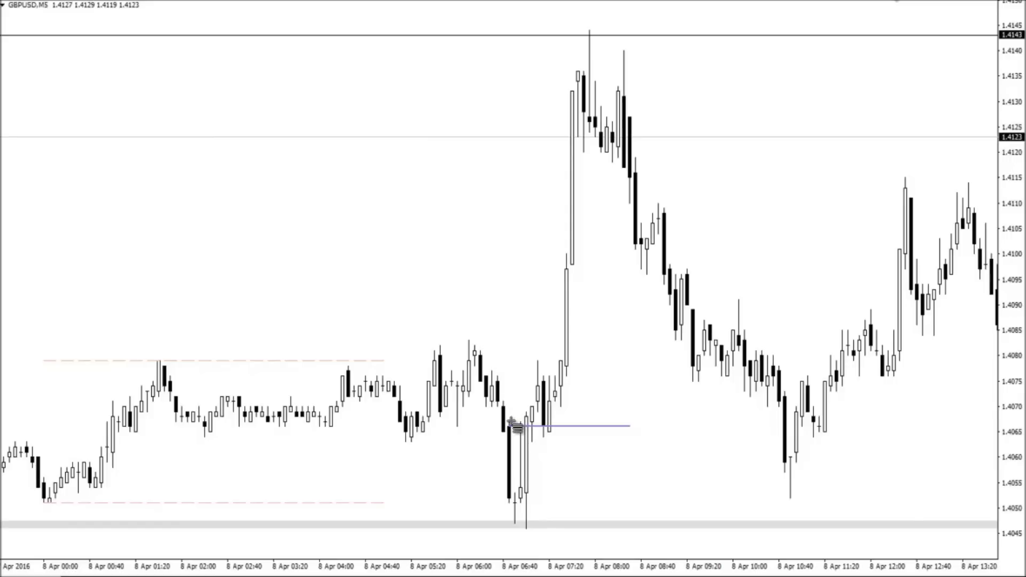
left_click_drag(509, 423, 414, 501)
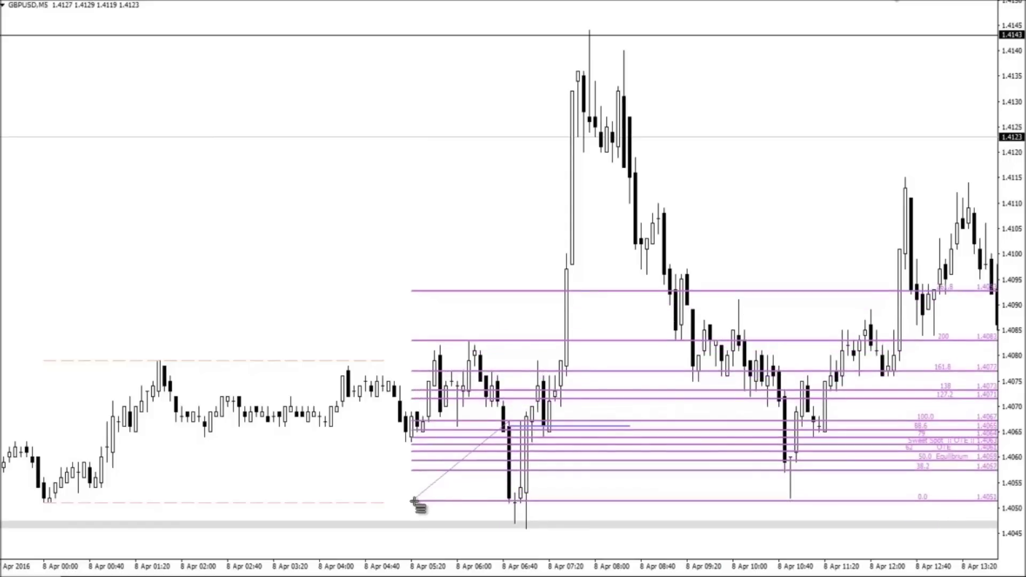
right_click(417, 502)
left_click(438, 394)
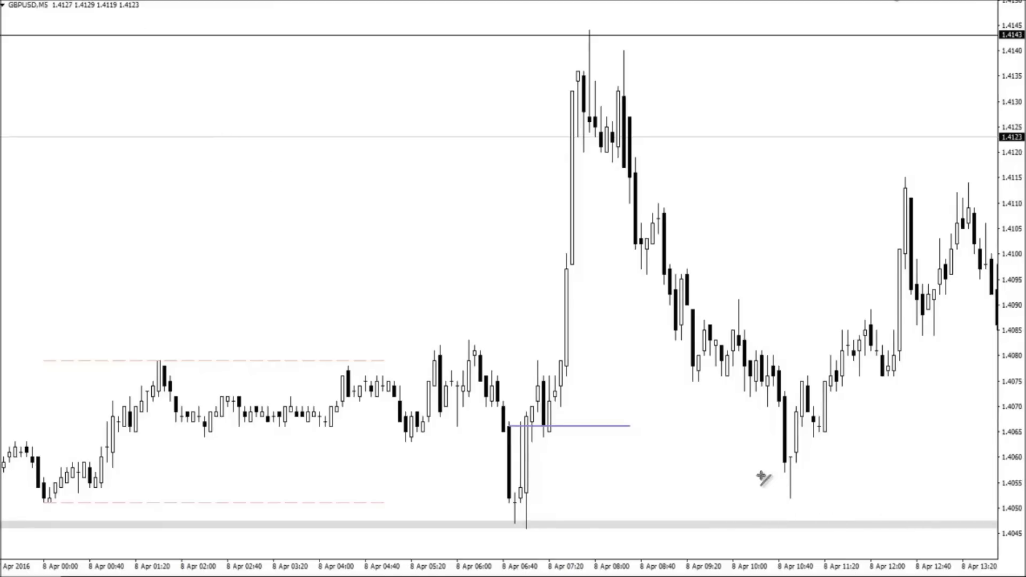
left_click(355, 1)
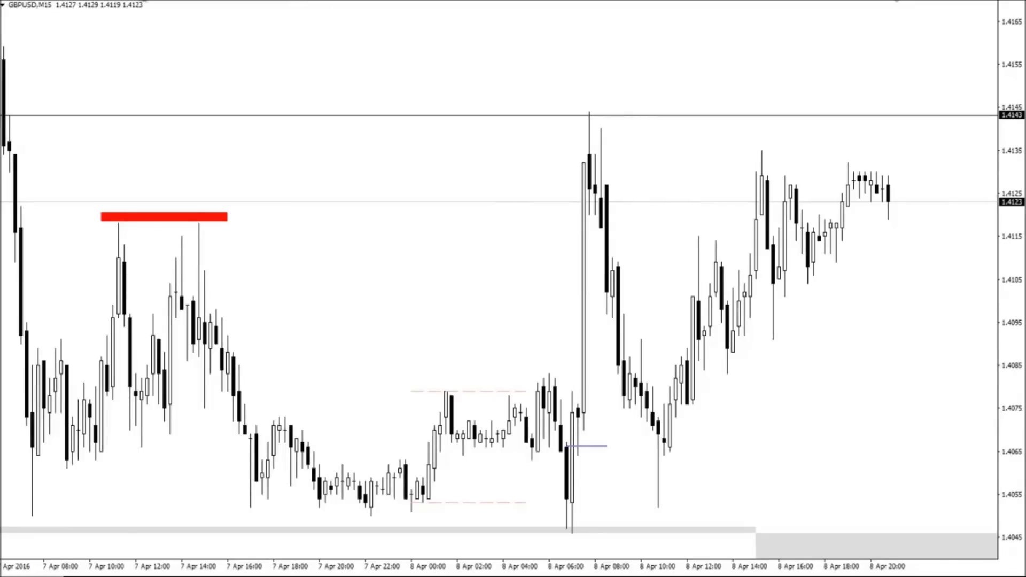
- Draw a Fibonacci on the 8 April swing topped at 1.4065, plus a short line at the mid-morning low
mouse_move(571, 446)
left_mouse_down()
mouse_move(613, 486)
mouse_move(462, 528)
left_mouse_up()
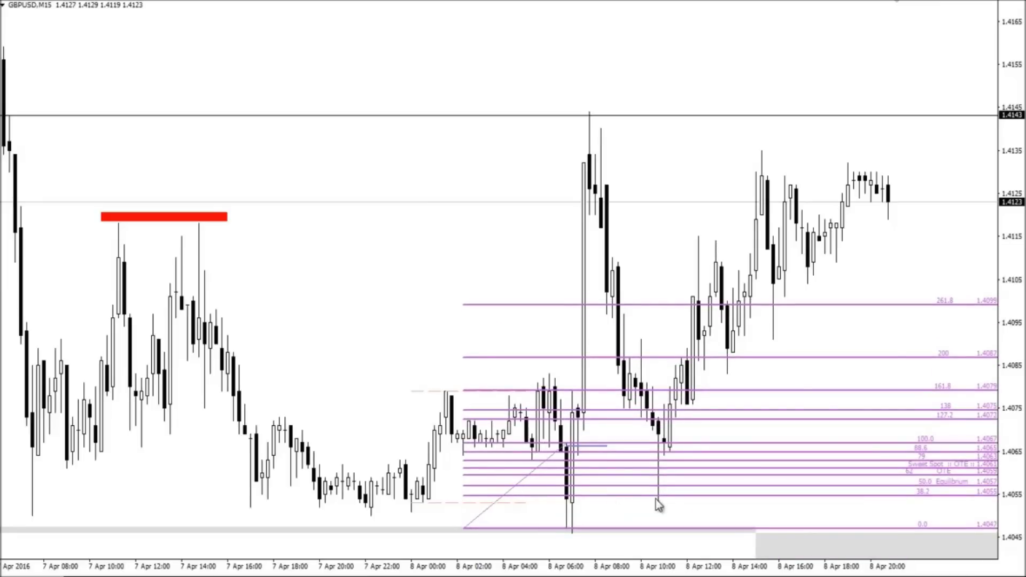
left_click_drag(559, 450, 597, 444)
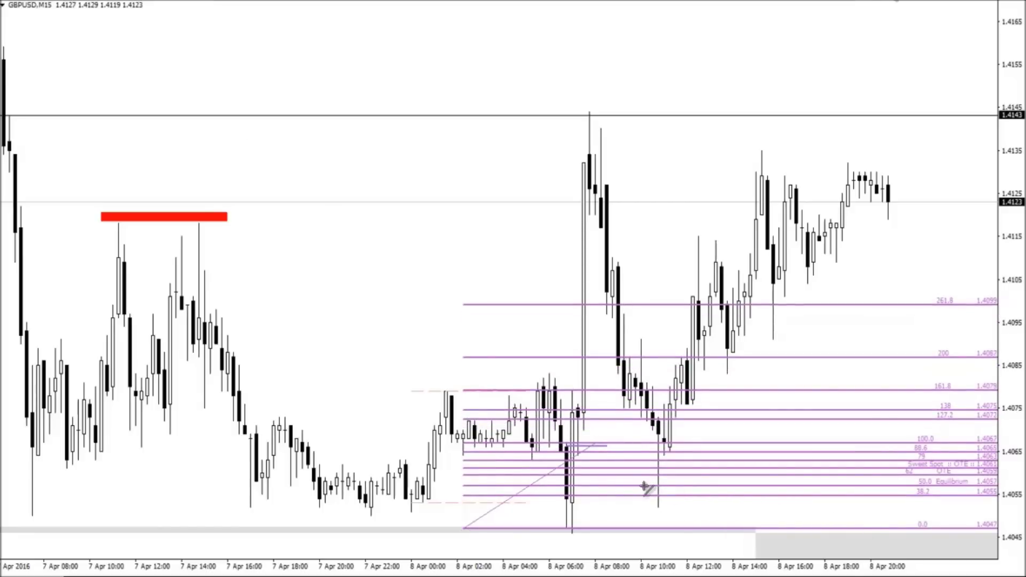
left_click_drag(641, 486, 716, 485)
- Delete the Fibonacci, measure the rise from 1.4062 to the afternoon high, then open the USDX hourly chart
right_click(559, 470)
left_click(576, 363)
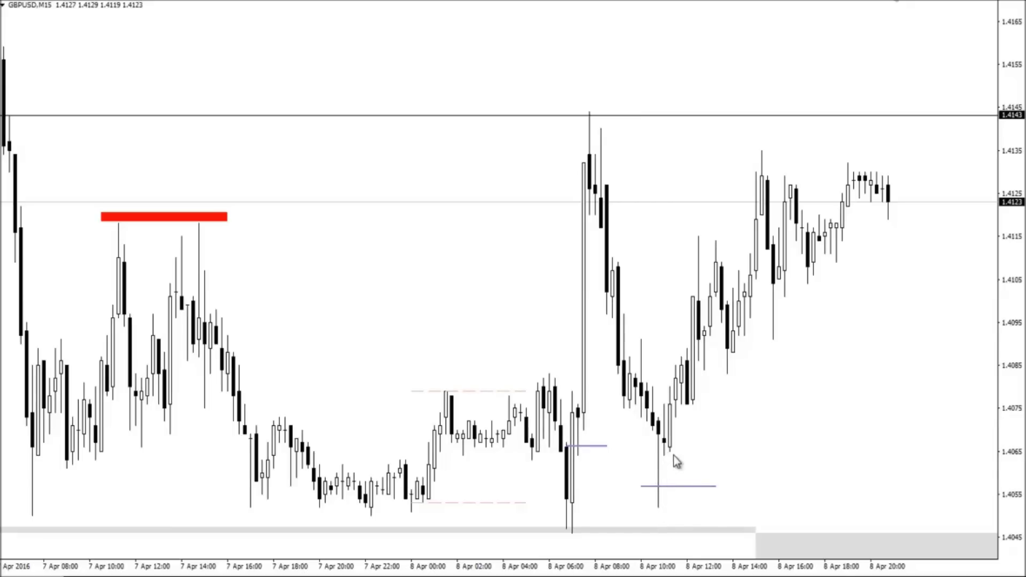
middle_click(659, 497)
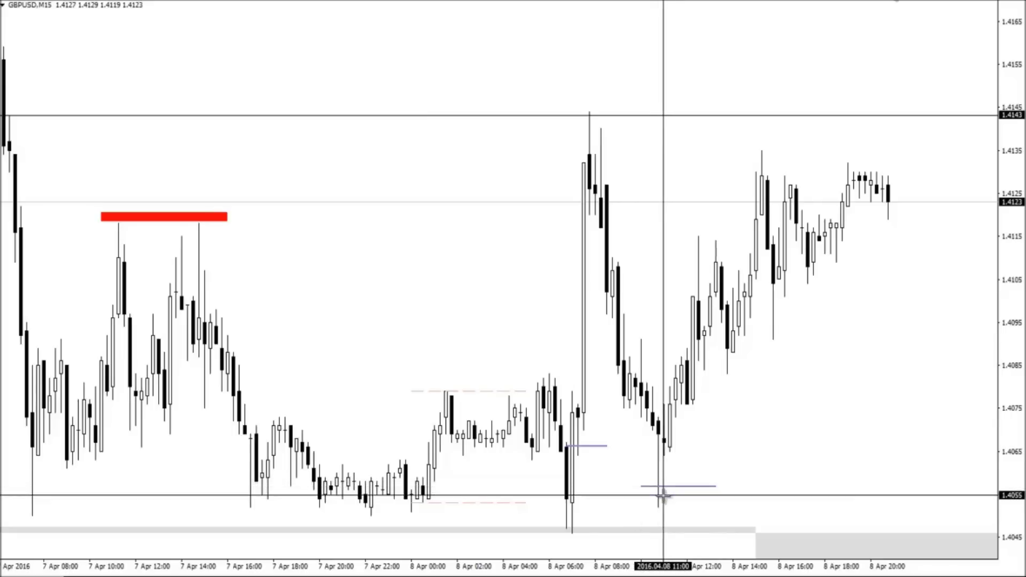
left_click_drag(663, 485, 662, 497)
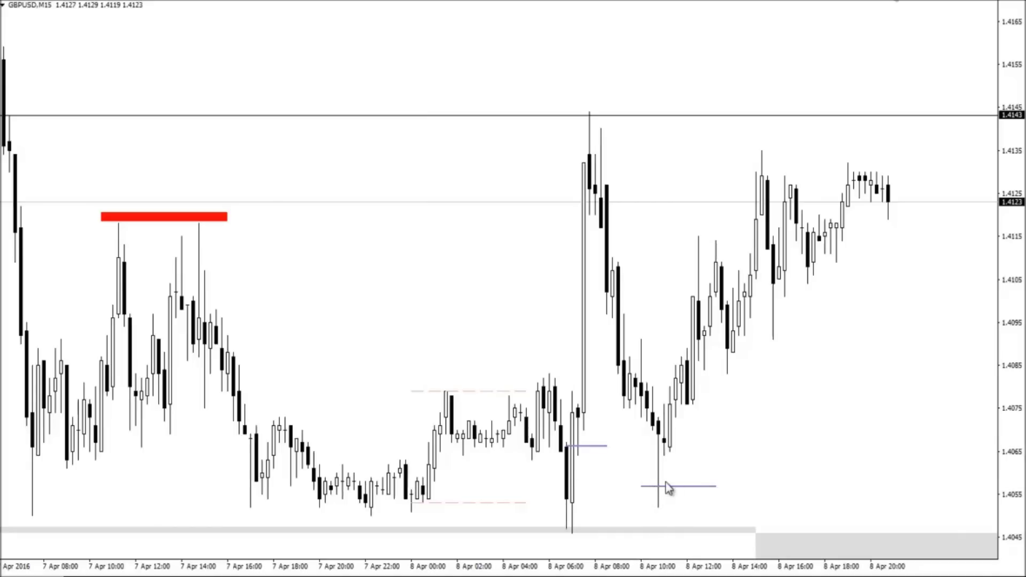
middle_click(662, 496)
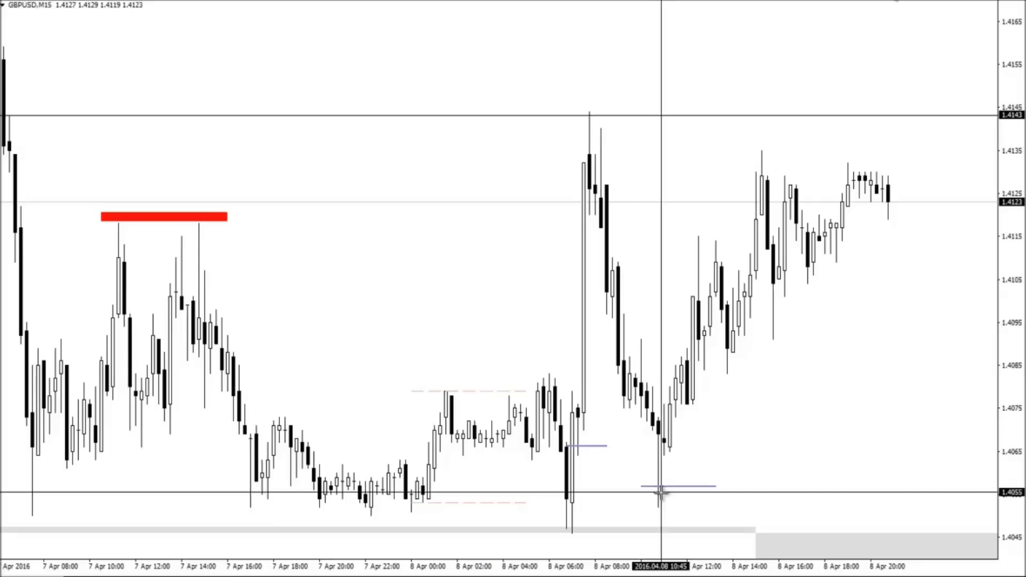
left_click_drag(667, 465, 767, 160)
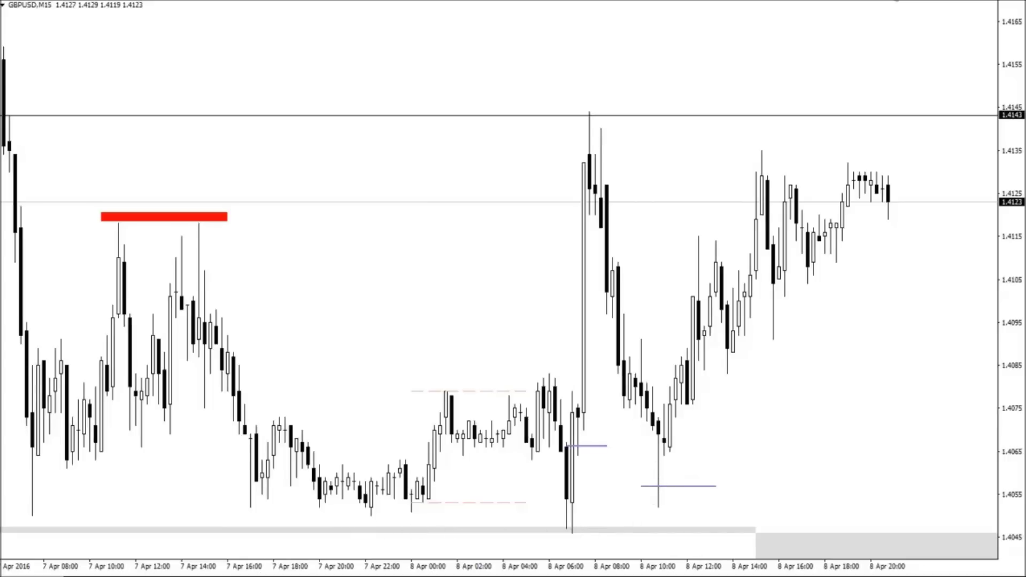
left_click(149, 576)
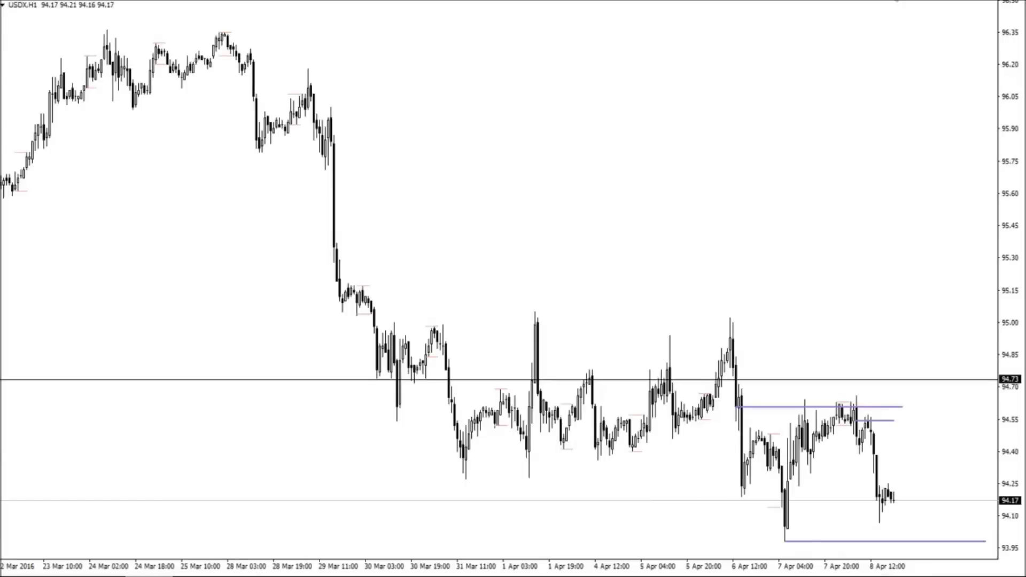
- Draw a horizontal line near 94.22 from the 7 April USDX candle, then return to GBPUSD M15
key("plus")
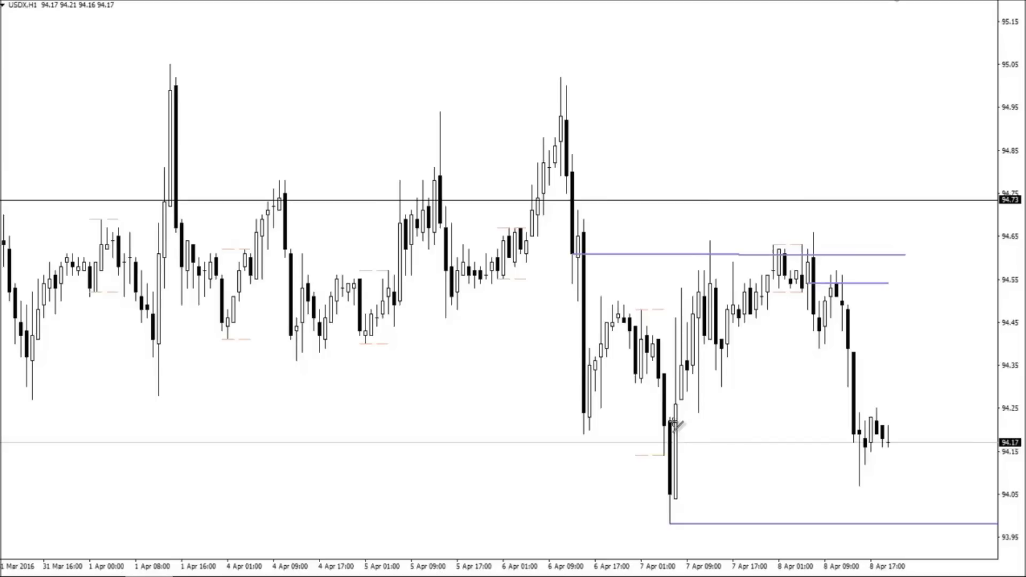
left_click_drag(670, 418, 944, 418)
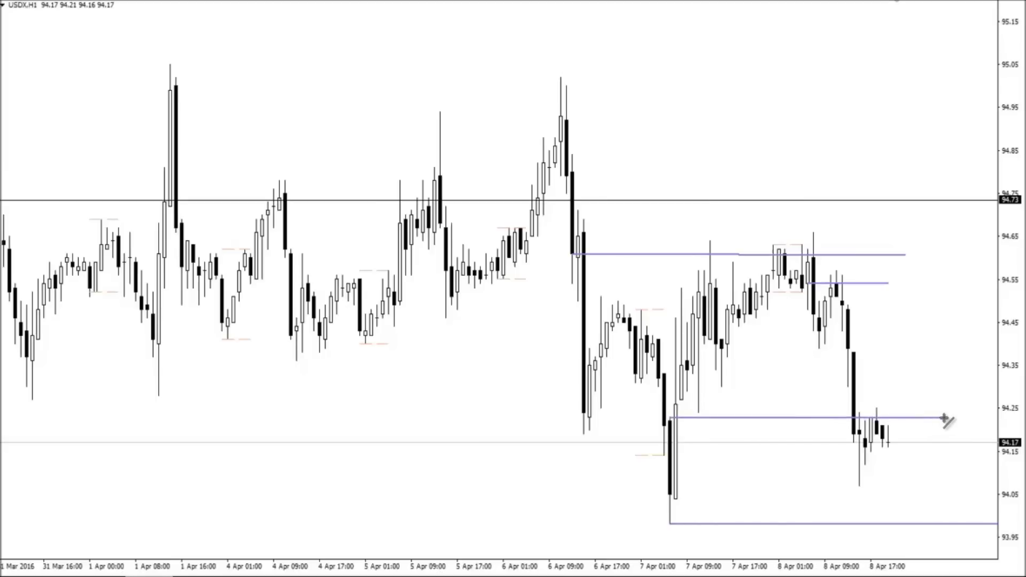
middle_click(844, 312)
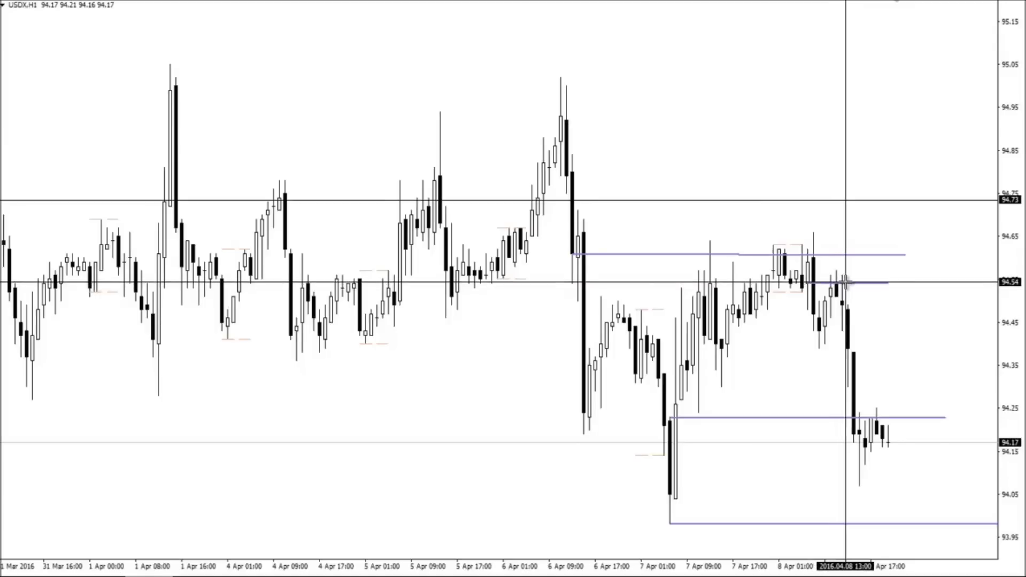
left_click_drag(849, 281, 865, 446)
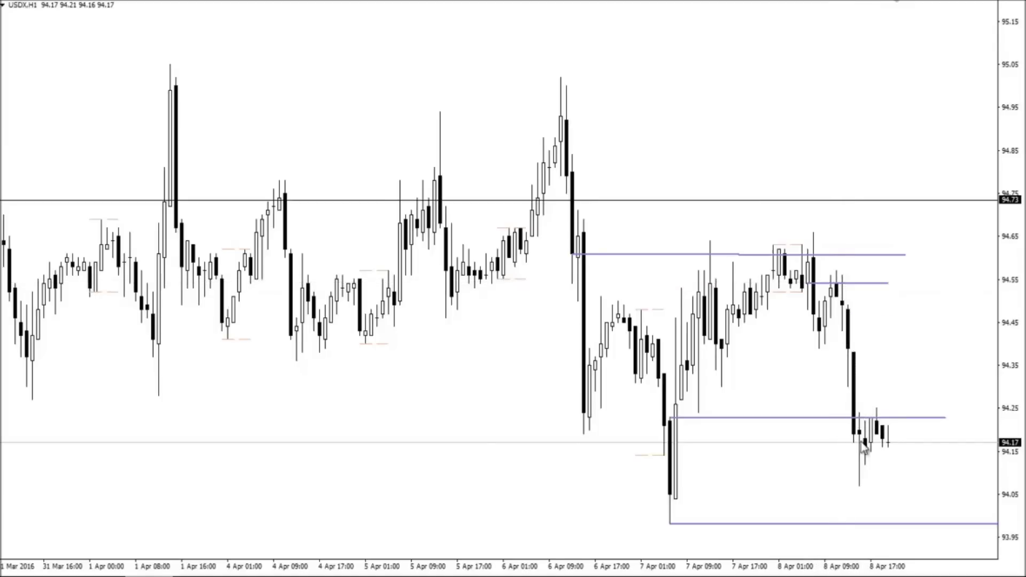
left_click(49, 576)
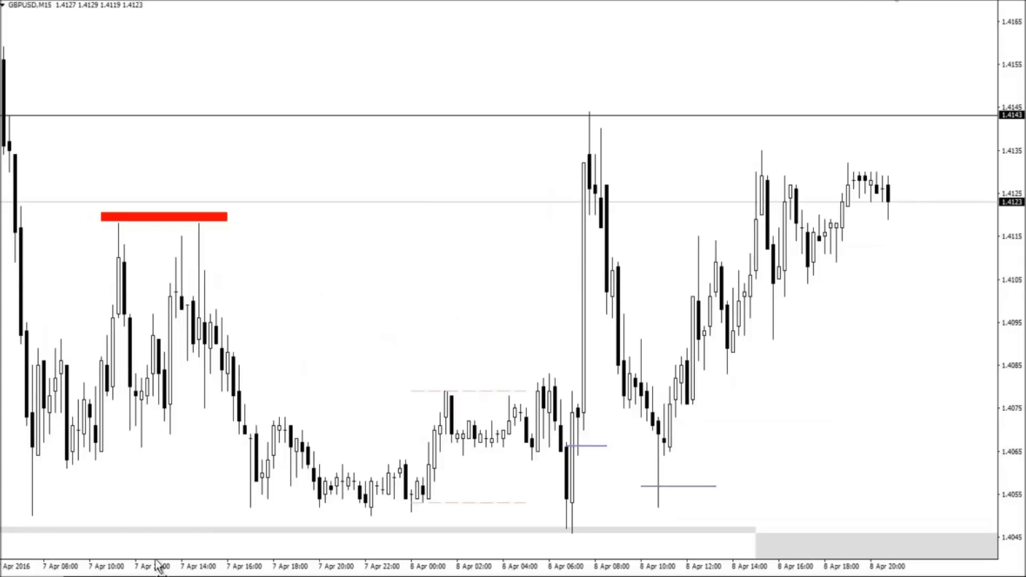
- Switch GBPUSD to the daily chart and measure up from 1.4122 to the upper shaded zone
left_click(366, 0)
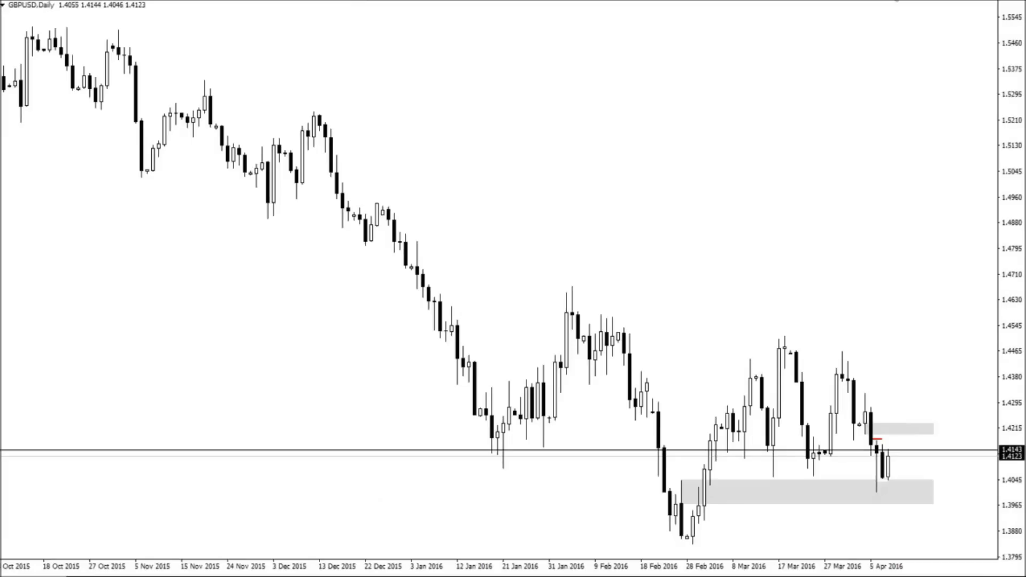
key("plus")
middle_click(917, 381)
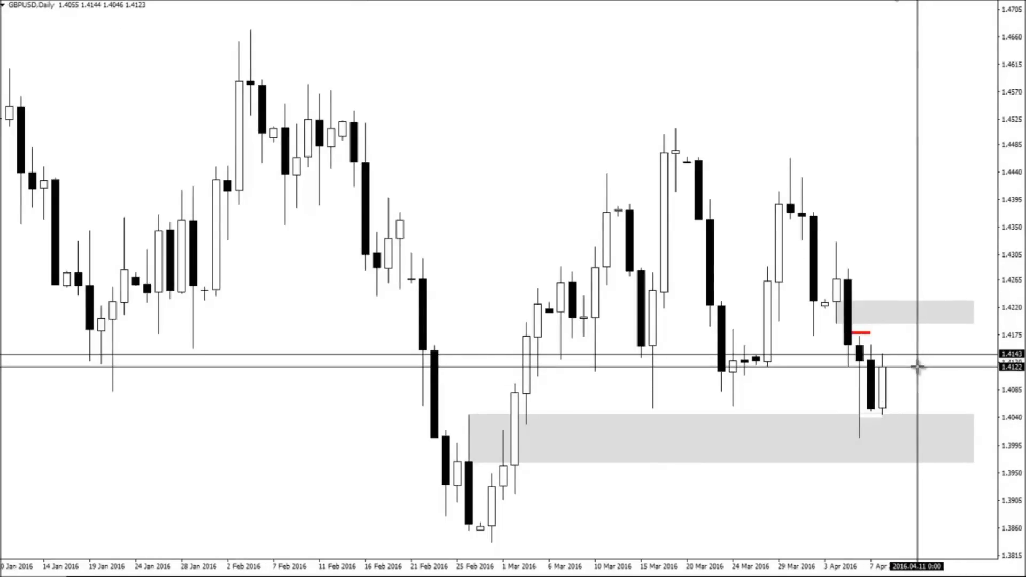
left_click_drag(918, 366, 861, 292)
middle_click(899, 362)
left_click_drag(903, 366, 906, 323)
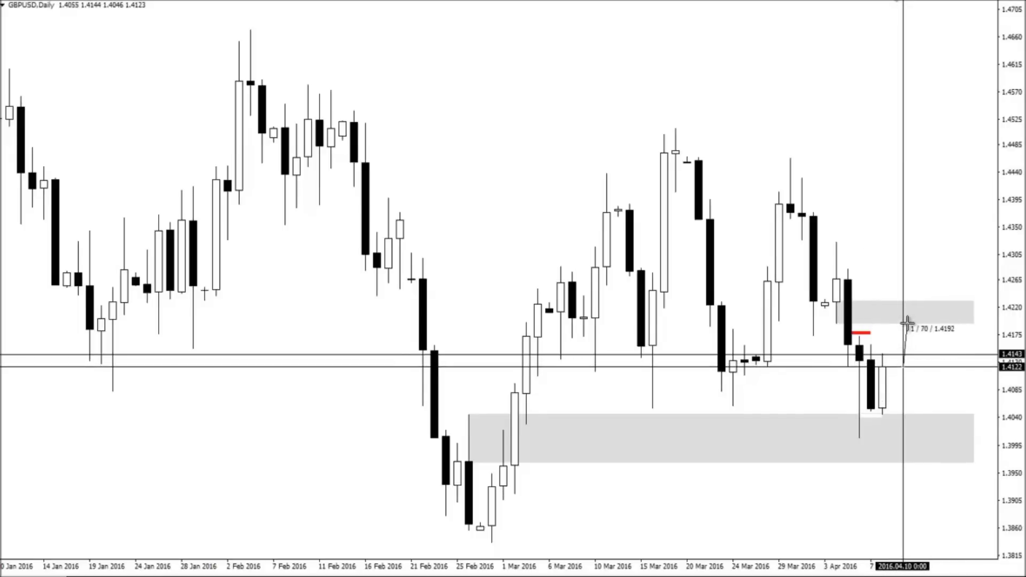
left_click_drag(907, 323, 899, 325)
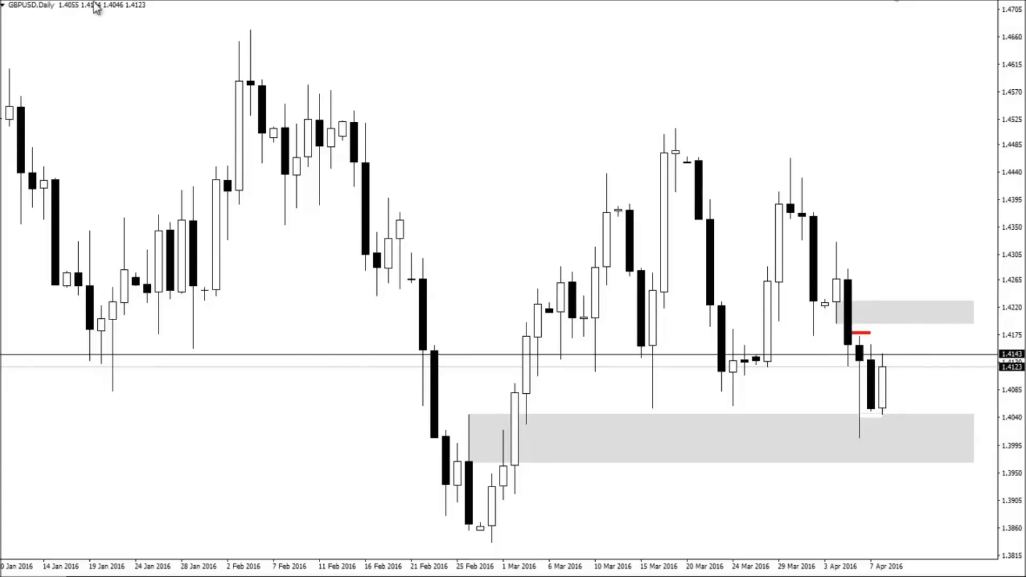
- Add a horizontal line at 1.3969 on the GBPUSD daily chart
left_click(480, 462)
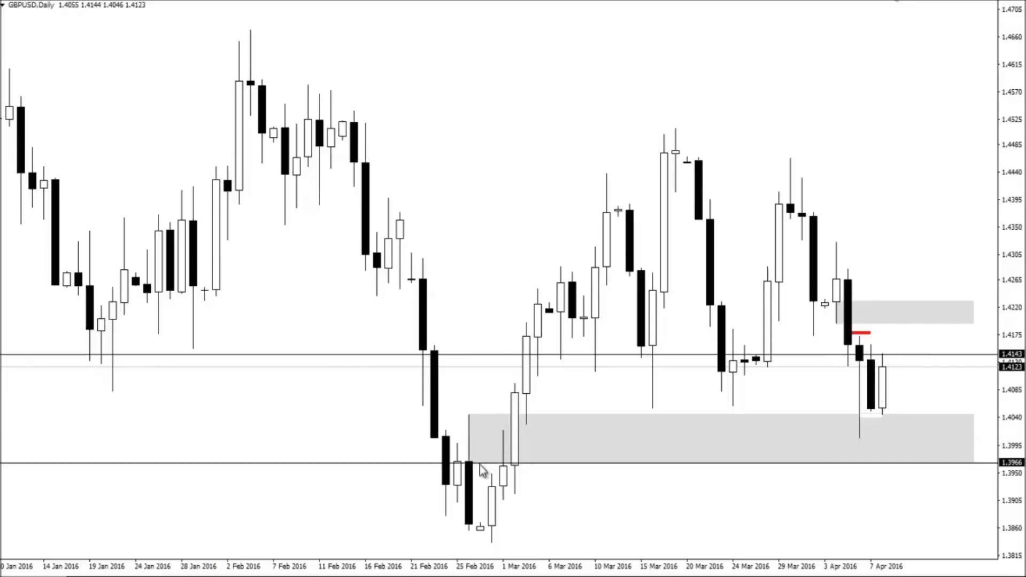
left_click_drag(483, 465, 491, 463)
double_click(491, 462)
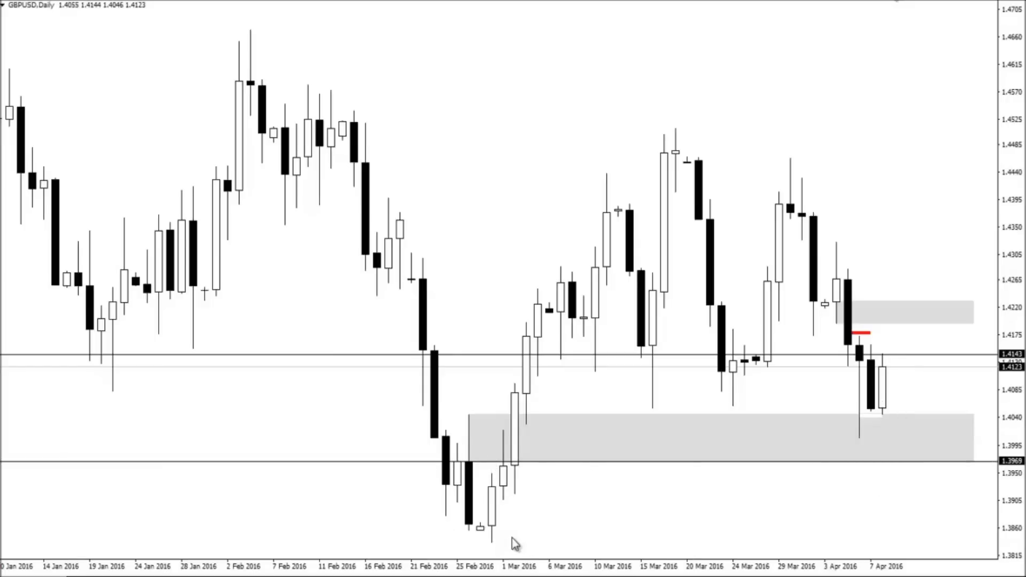
- On the monthly chart zoomed out to 2003, add a 1.3501 level at the 2008 low
left_click(896, 1)
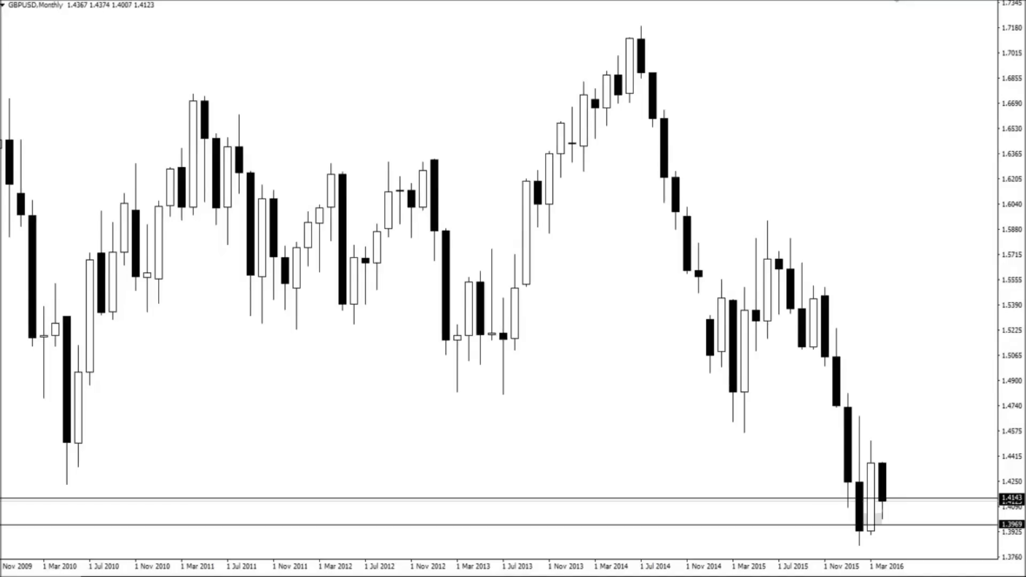
key("minus")
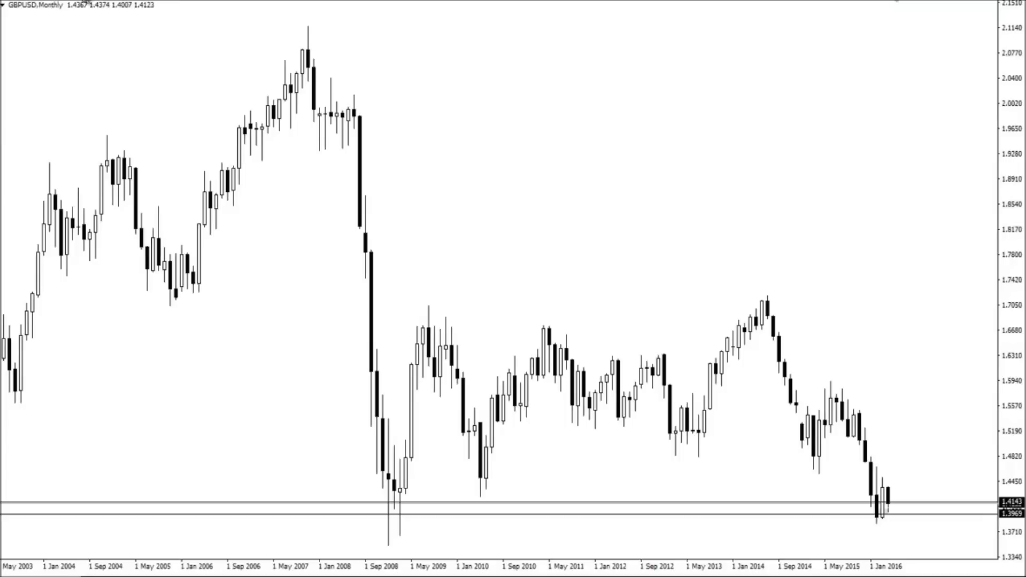
left_click(392, 545)
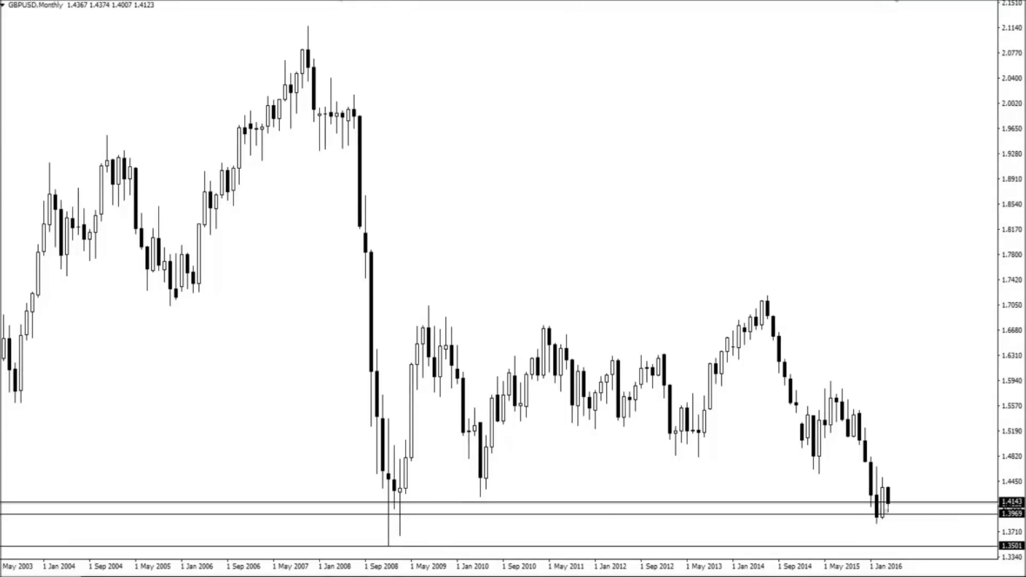
left_click(338, 0)
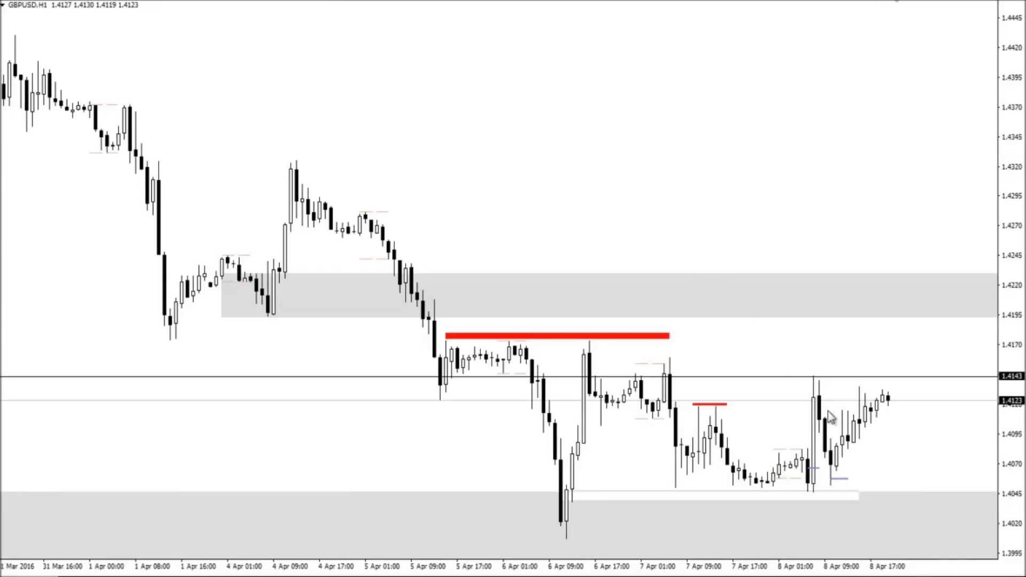
- Flip GBPUSD to H4 and back to H1, reading prices with the crosshair
left_click(343, 2)
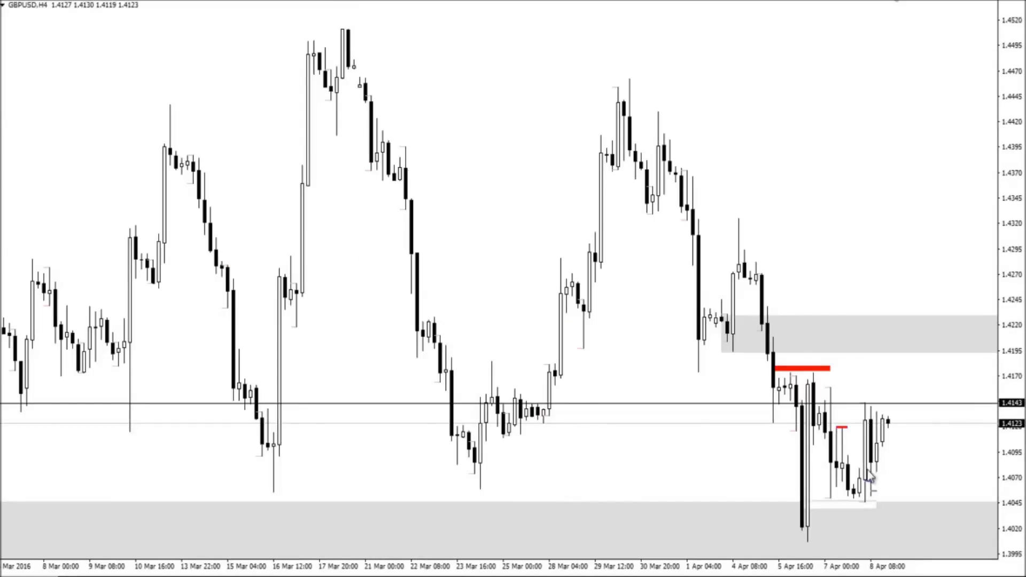
left_click(309, 1)
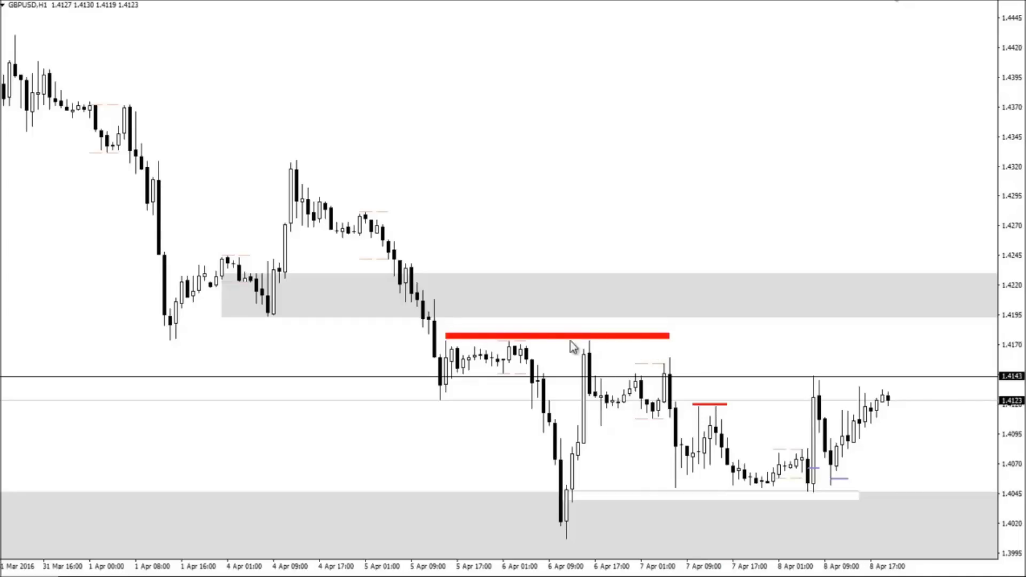
middle_click(286, 309)
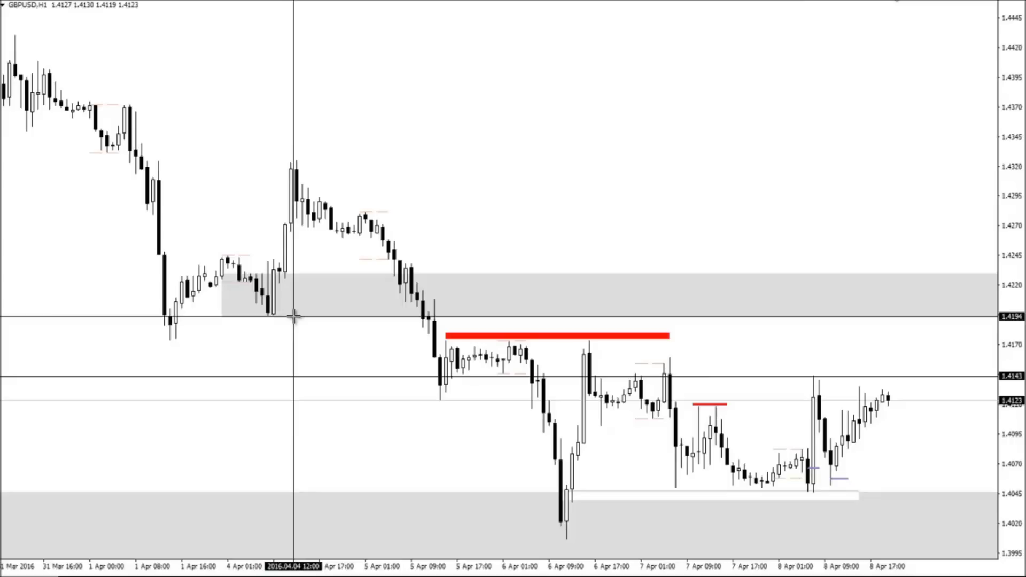
middle_click(293, 317)
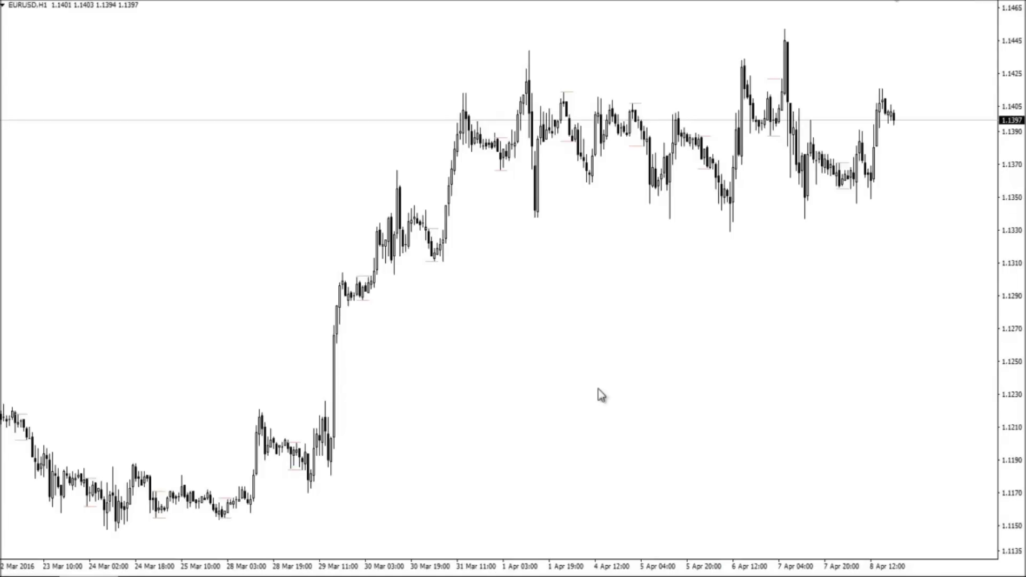
- Set EURUSD to M15 candles covering 5–8 April
left_click(286, 2)
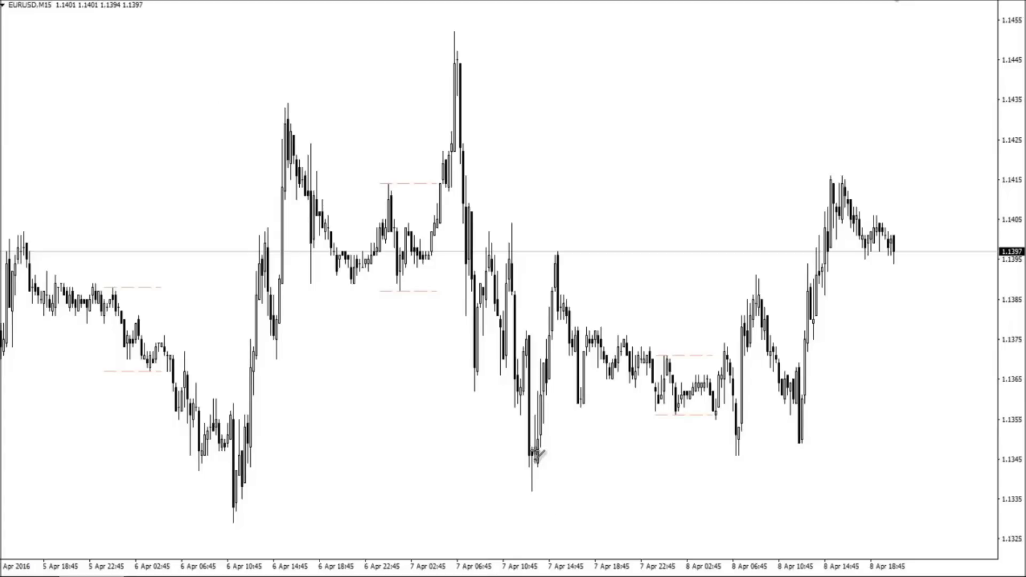
- Draw support lines under the 7–8 April lows on M15 and the 06:55–12:15 lows on M5
left_click_drag(532, 452, 779, 450)
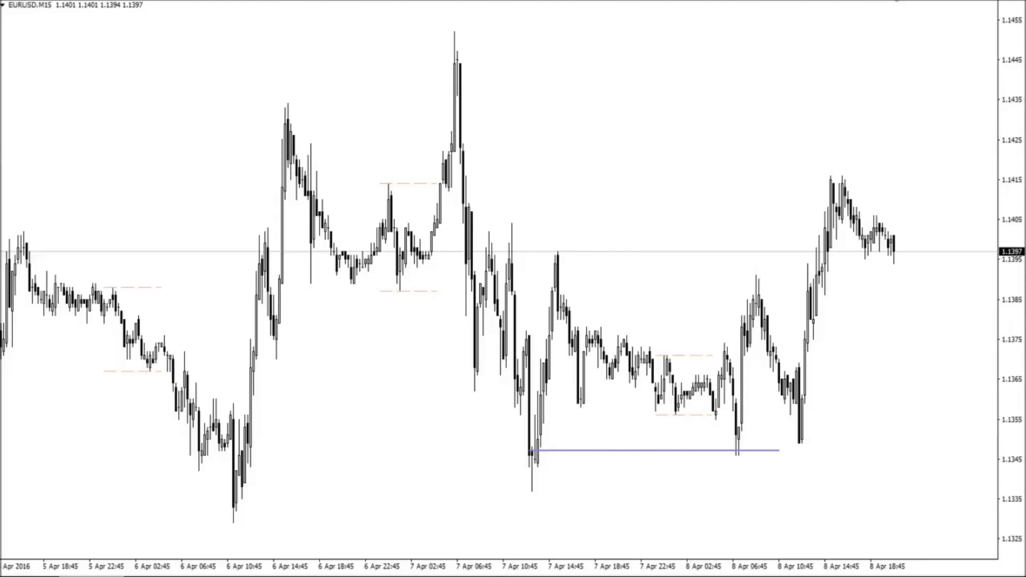
left_click(283, 1)
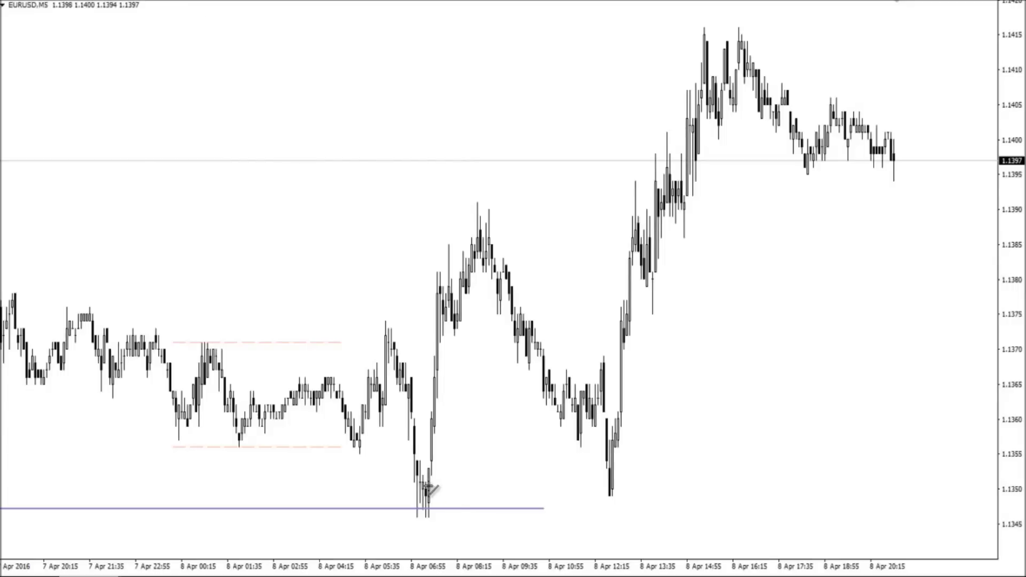
left_click_drag(426, 487, 679, 485)
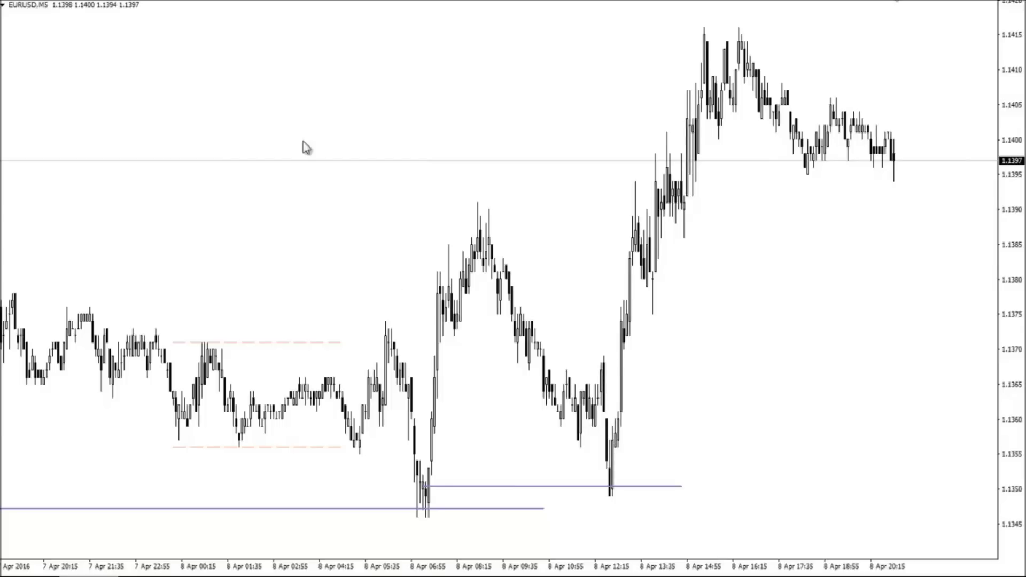
left_click(299, 0)
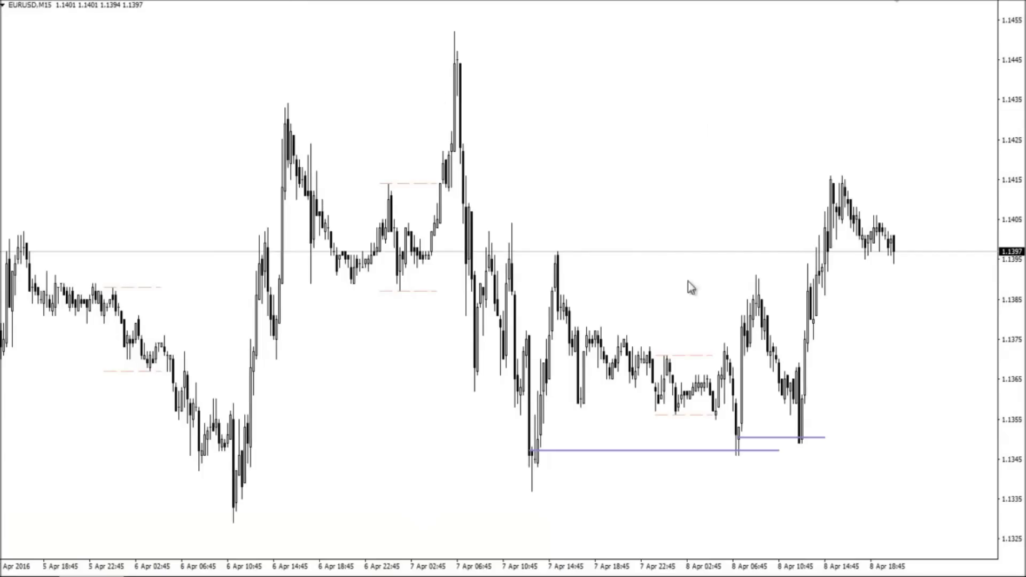
- Measure from the 8 April low down to 1.1347, then compare the M15 and M5 charts
middle_click(786, 405)
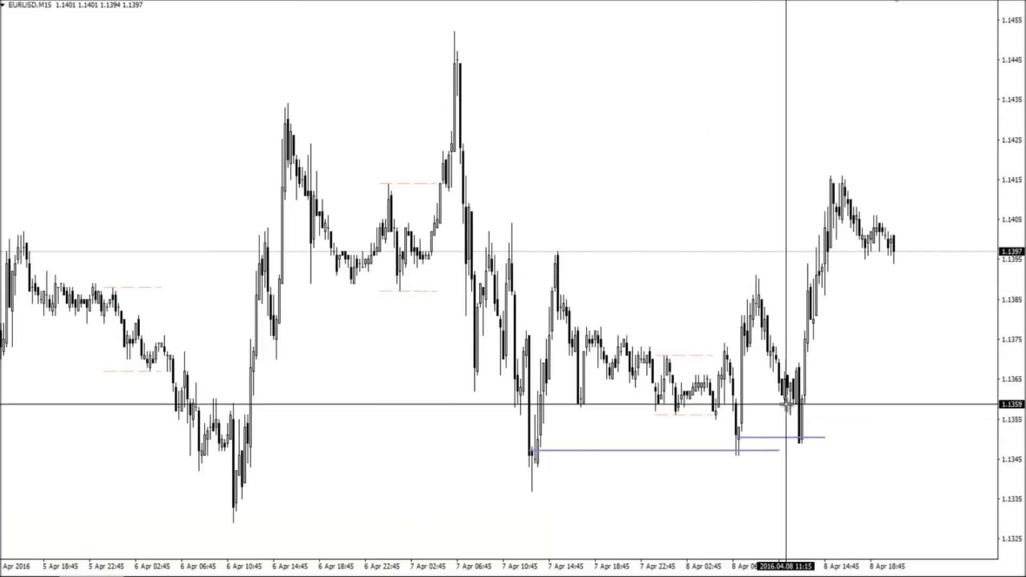
left_click_drag(787, 405, 739, 456)
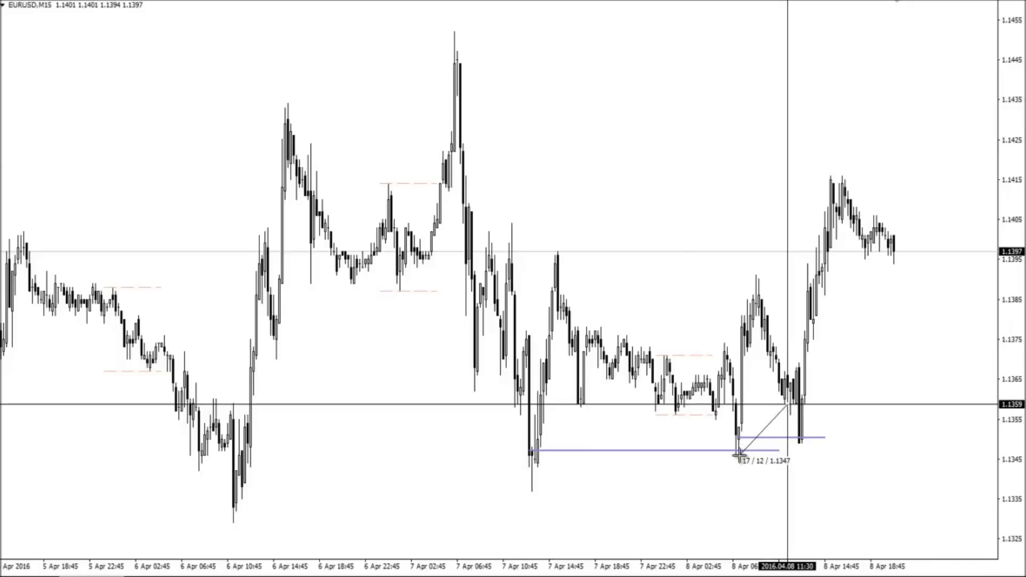
left_click_drag(739, 455, 738, 455)
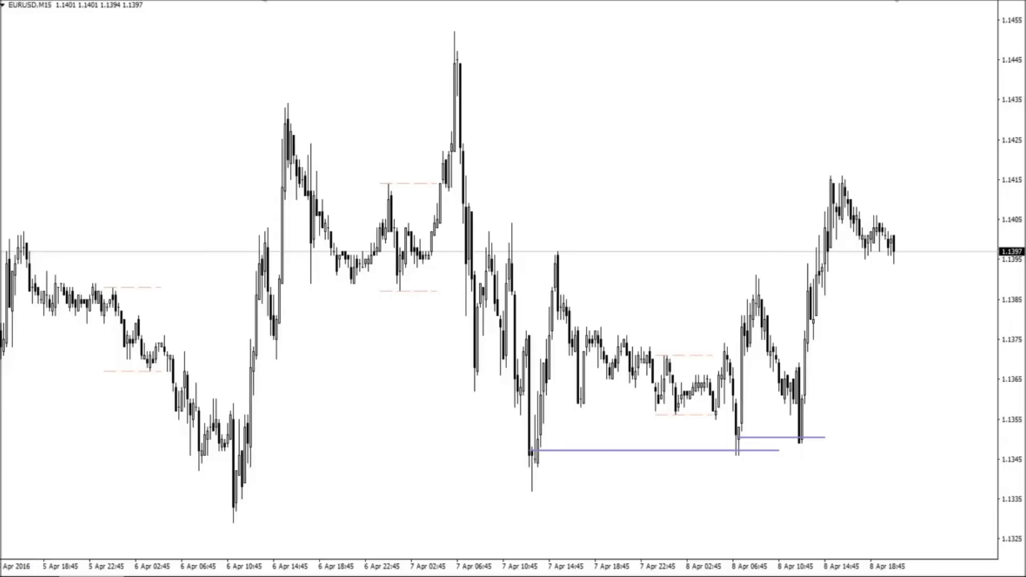
left_click(259, 0)
middle_click(602, 410)
middle_click(489, 243)
left_click(273, 0)
left_click(259, 1)
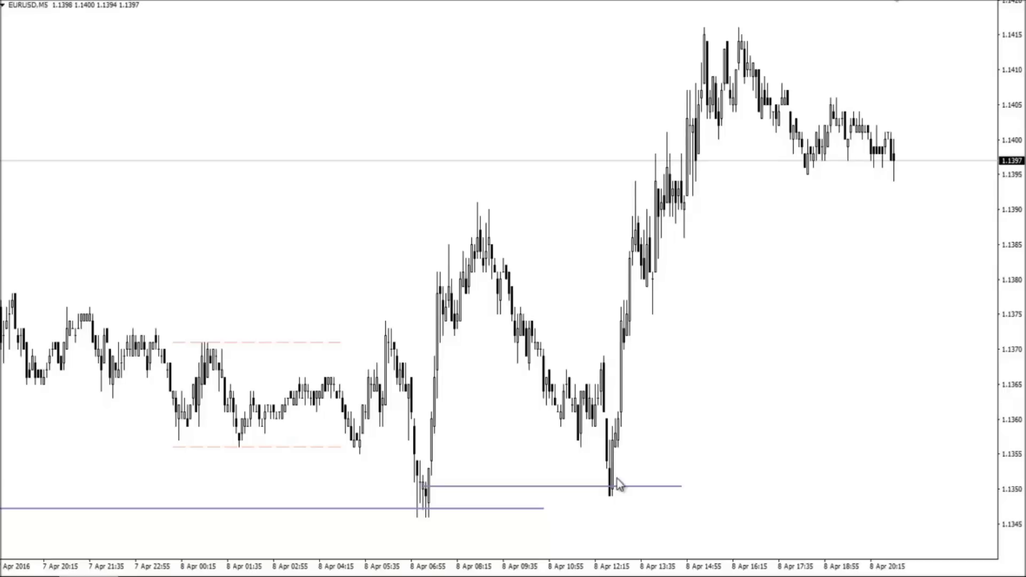
- On M5, select the 1.1350 support line and measure from the 12:35 low up to 1.1357
middle_click(617, 455)
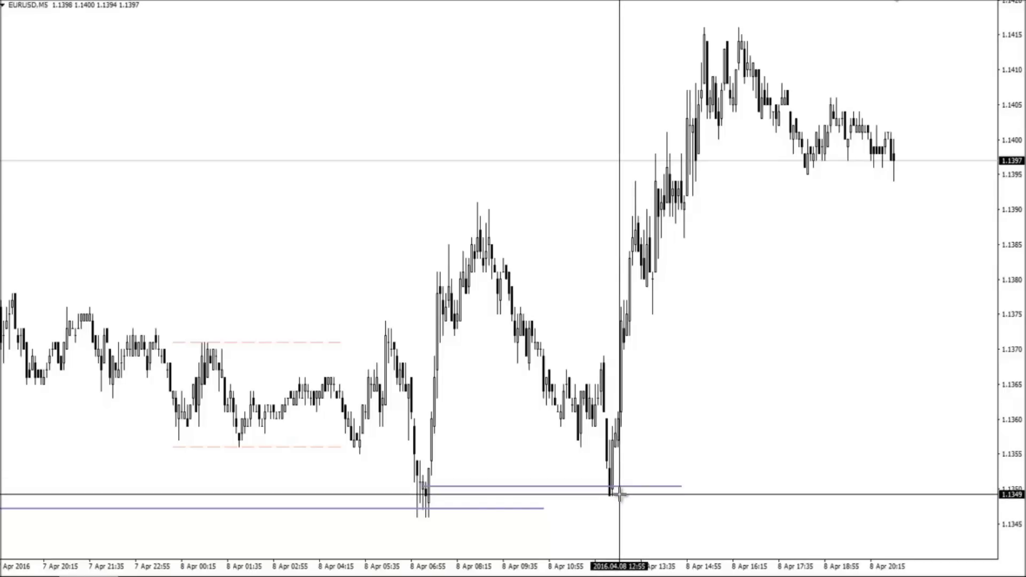
left_click(620, 494)
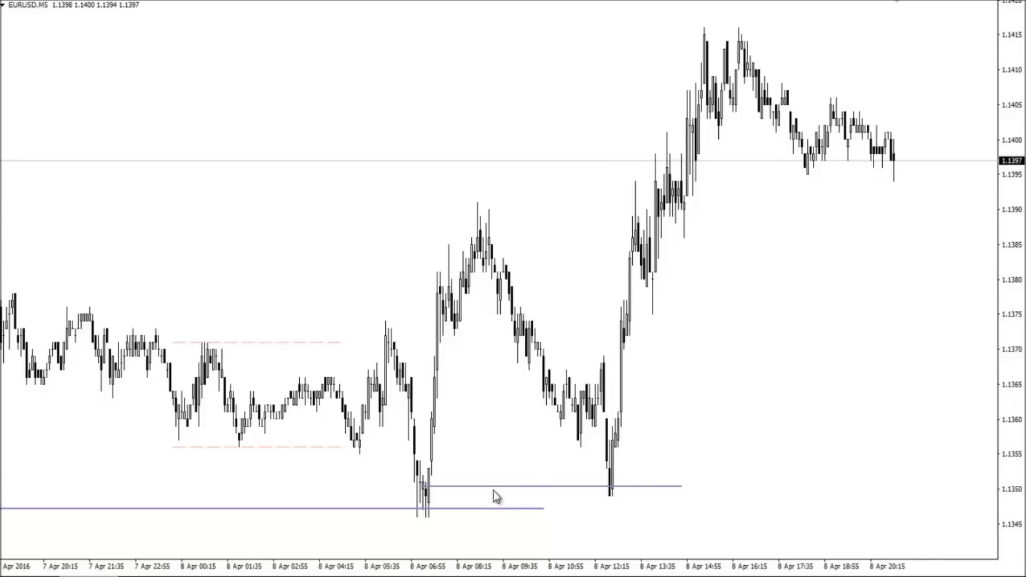
double_click(554, 486)
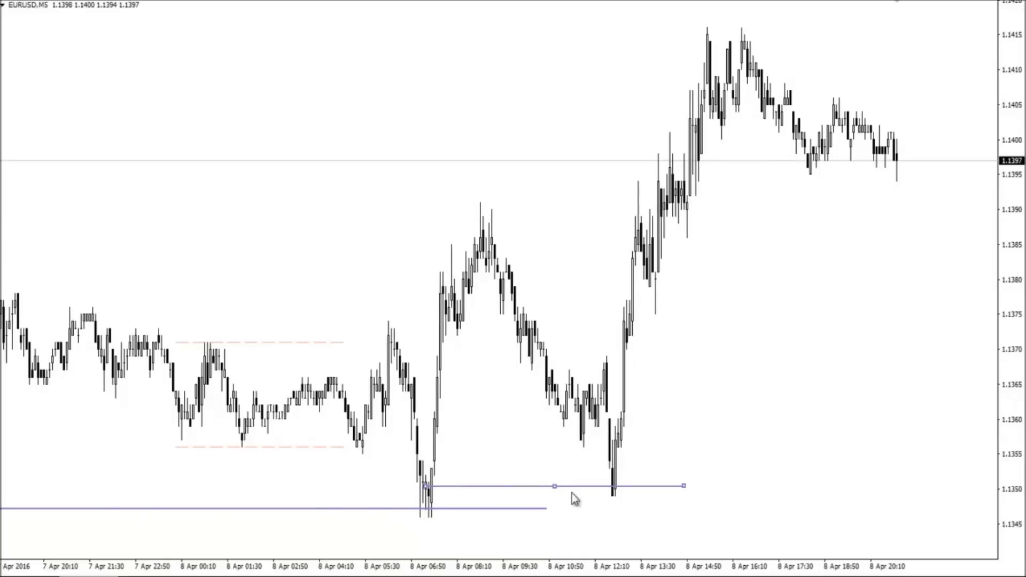
middle_click(604, 516)
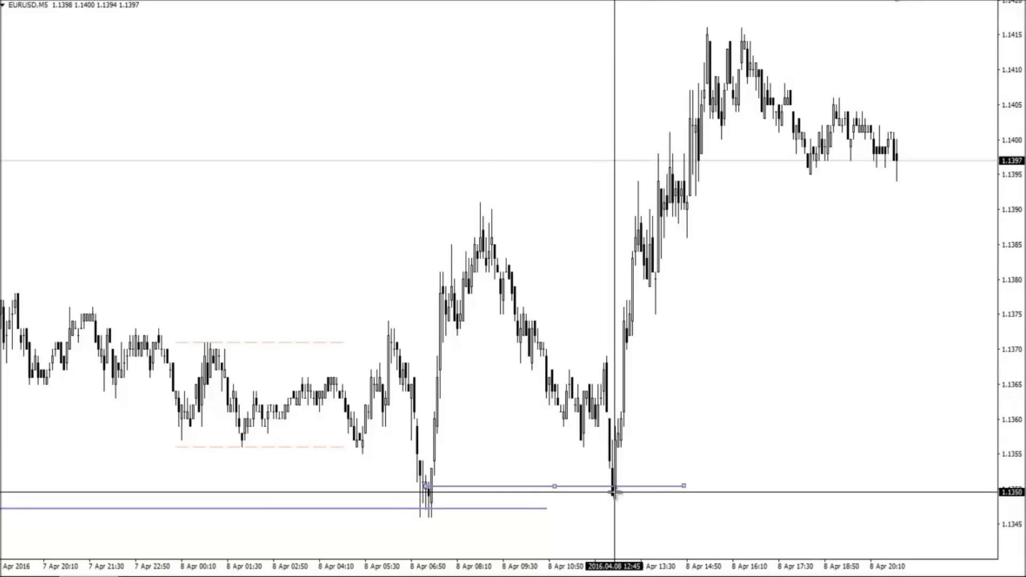
middle_click(613, 492)
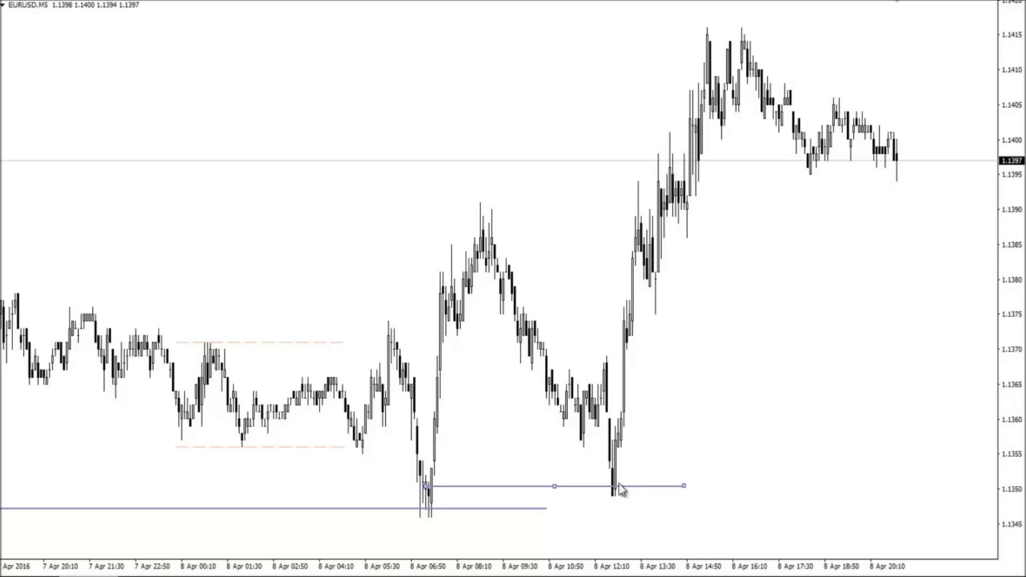
middle_click(621, 466)
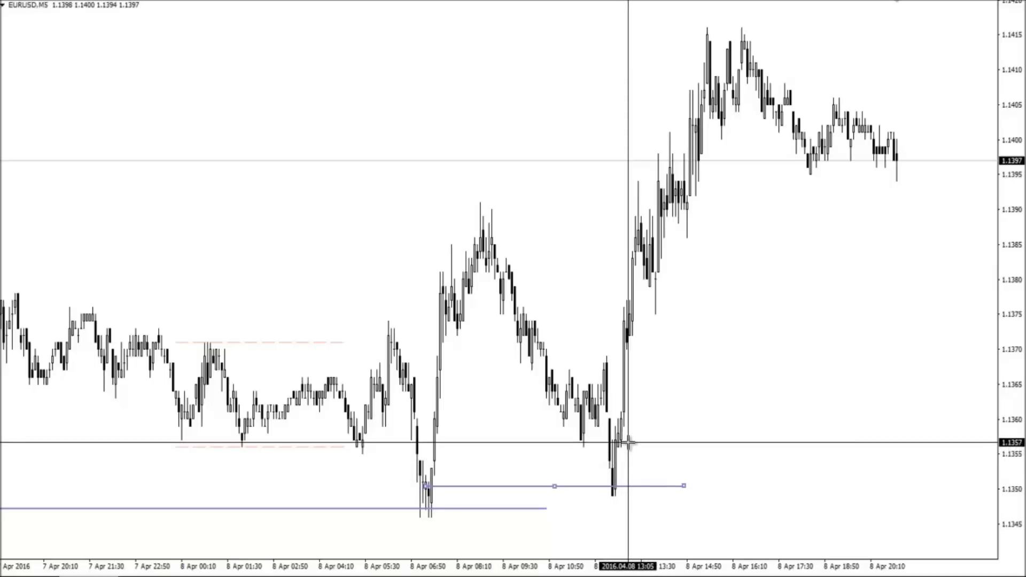
left_click_drag(629, 440, 437, 516)
- Add a horizontal resistance line at 1.1412 on the zoomed H1 chart, then view it on M30
left_click(363, 1)
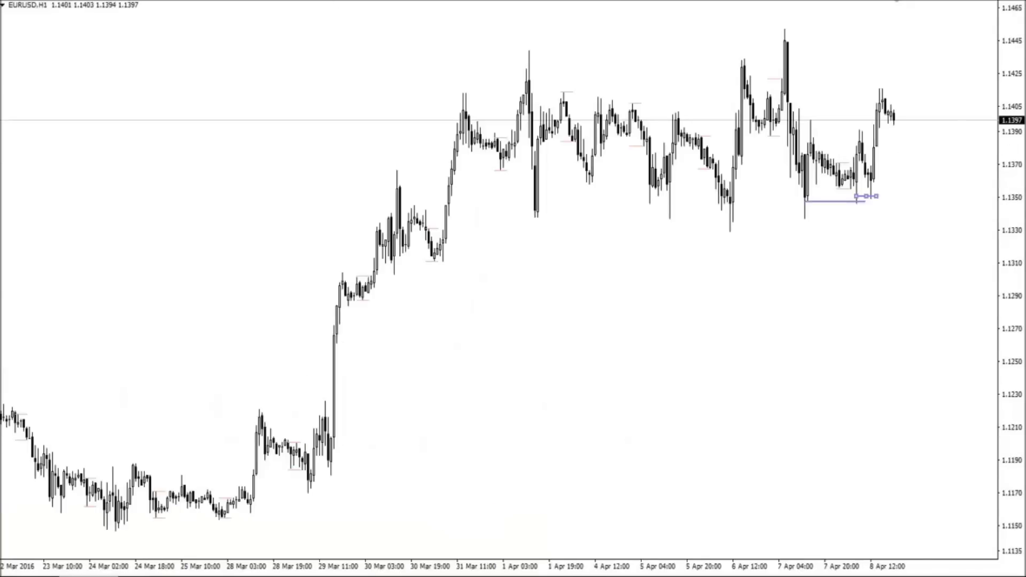
key("plus")
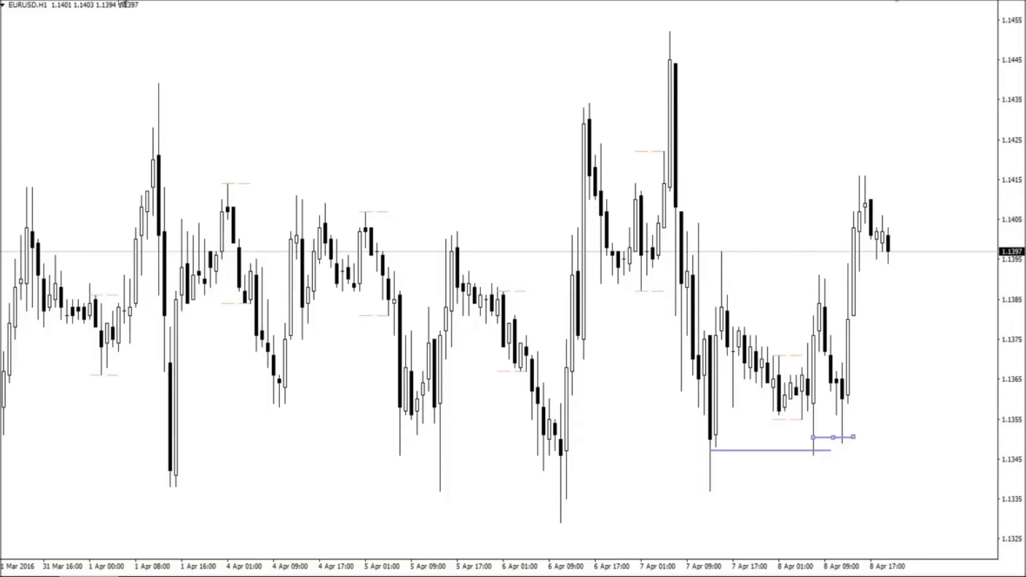
left_click(674, 191)
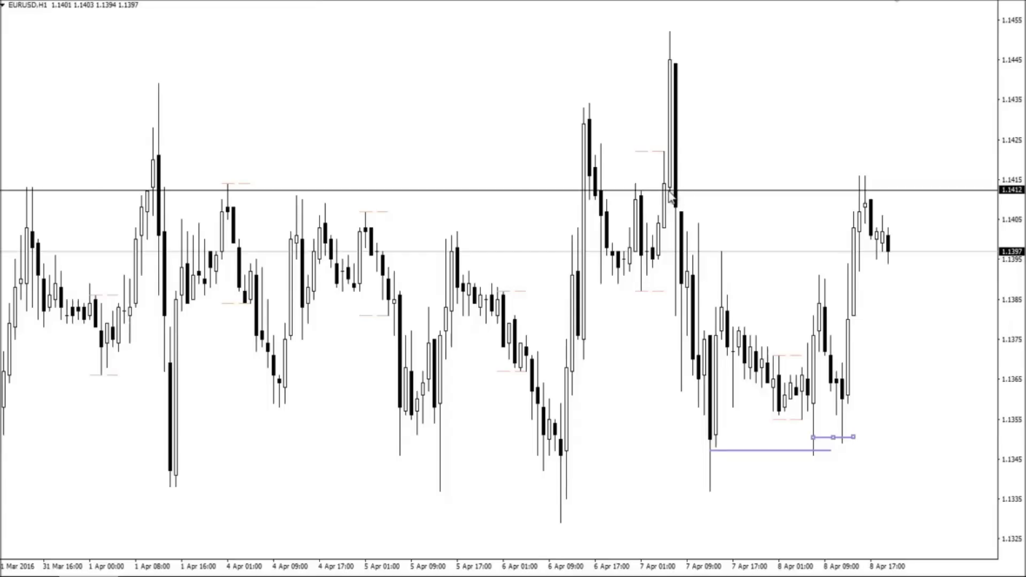
left_click(314, 1)
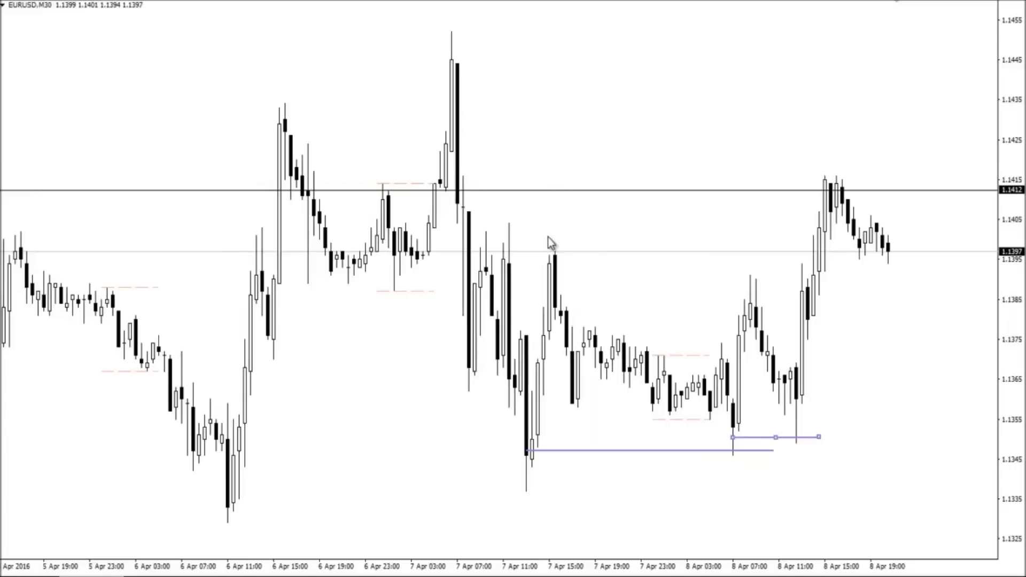
- Place red stop-sign markers above the 8 April high and an earlier 7 April high
left_click(77, 1)
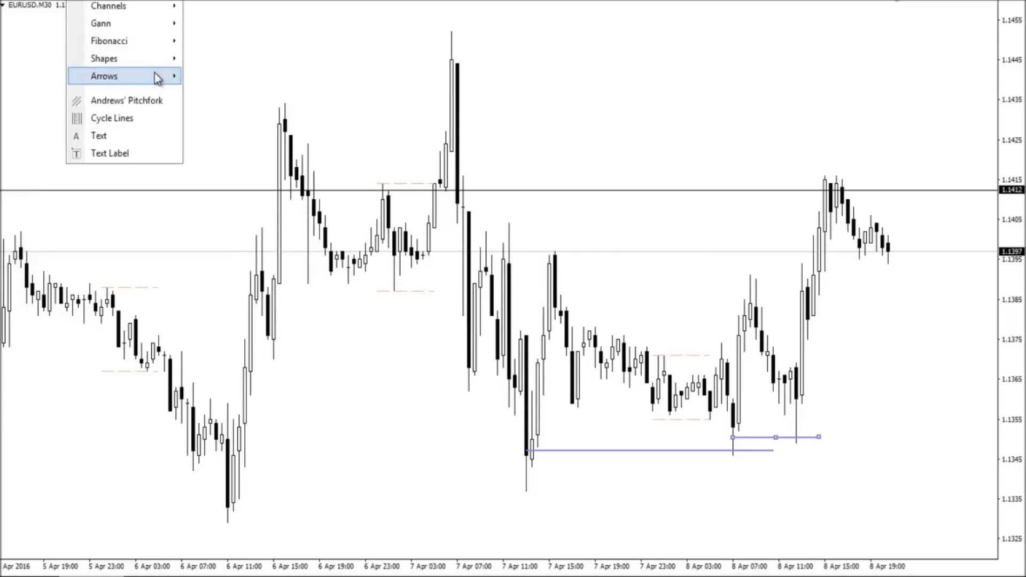
mouse_move(154, 76)
left_click(257, 151)
left_click(751, 270)
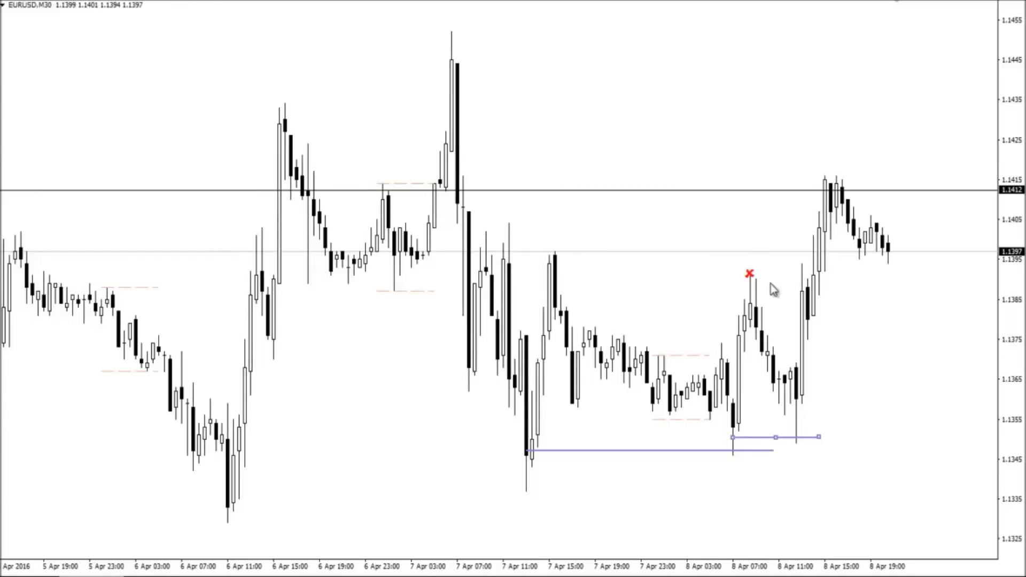
double_click(751, 274)
left_click_drag(753, 277, 508, 211)
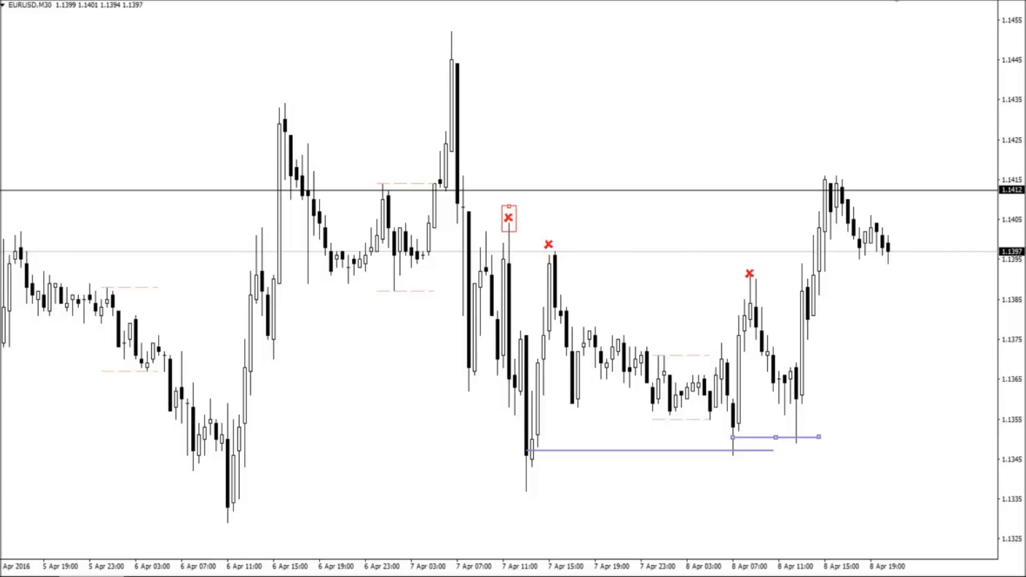
- On a zoomed-out M5 chart, draw a support line near 1.1377 under the recent lows and measure the rise
left_click(276, 1)
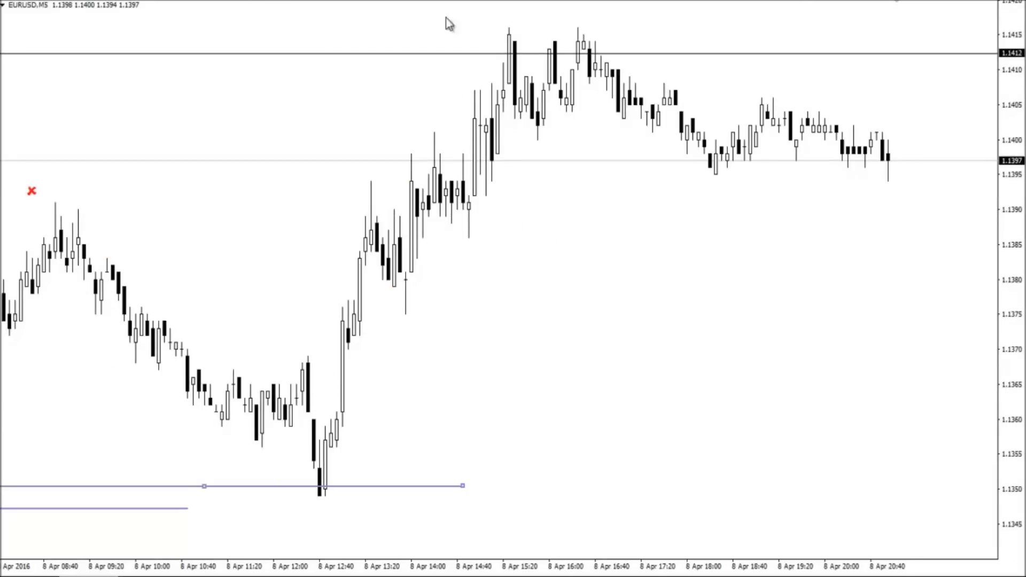
key("minus")
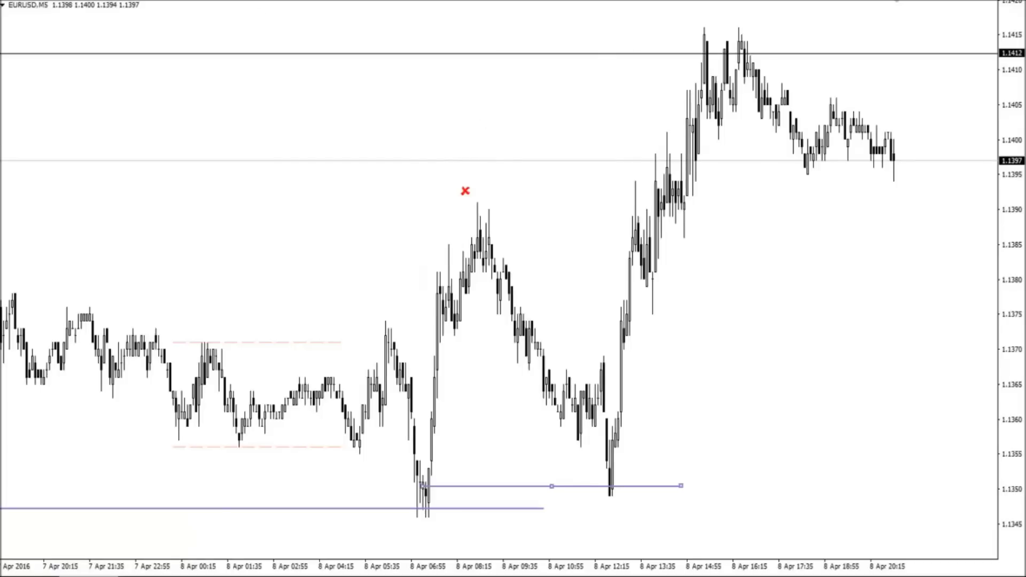
mouse_move(624, 301)
left_mouse_down()
mouse_move(694, 302)
mouse_move(696, 71)
left_mouse_up()
middle_click(646, 302)
left_click(333, 0)
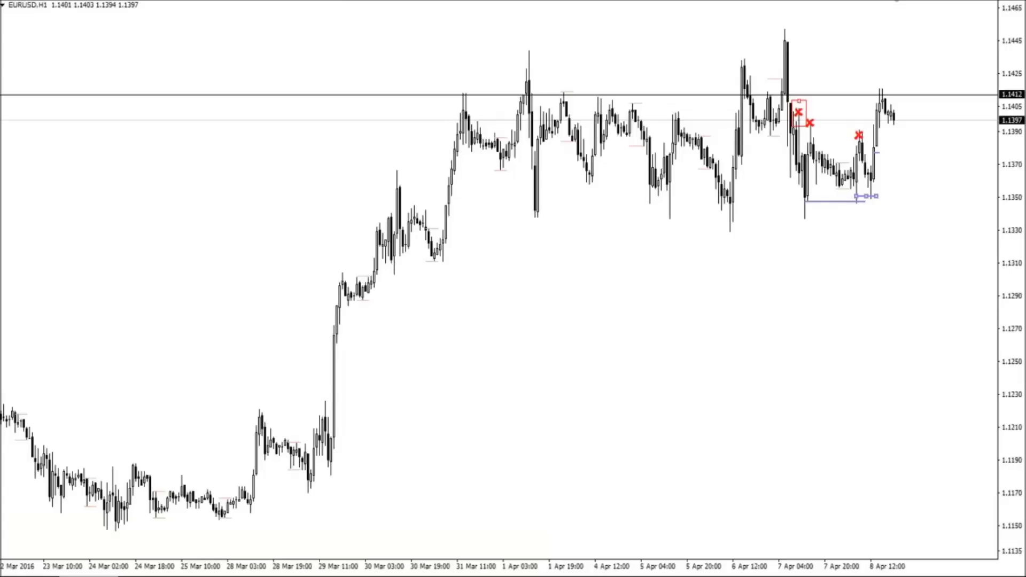
- On the daily chart, place a horizontal resistance line at the October 2015 high, 1.1497
key("plus")
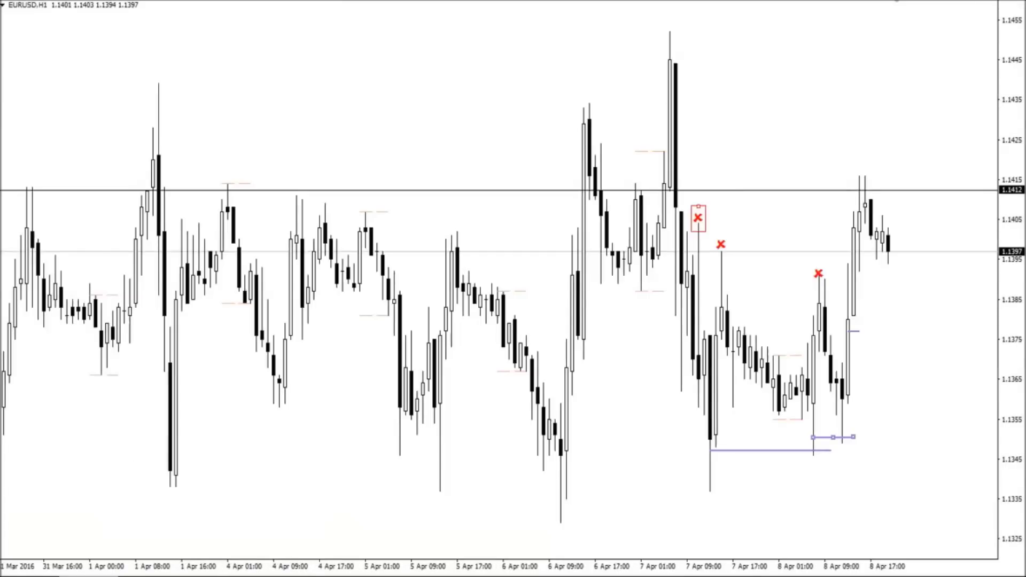
left_click(361, 0)
key("minus")
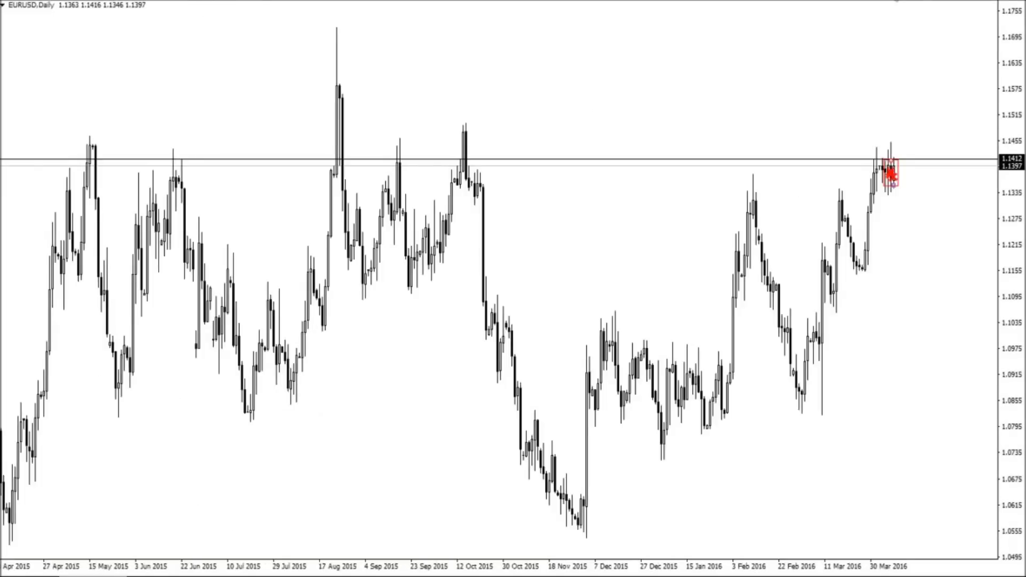
left_click(470, 122)
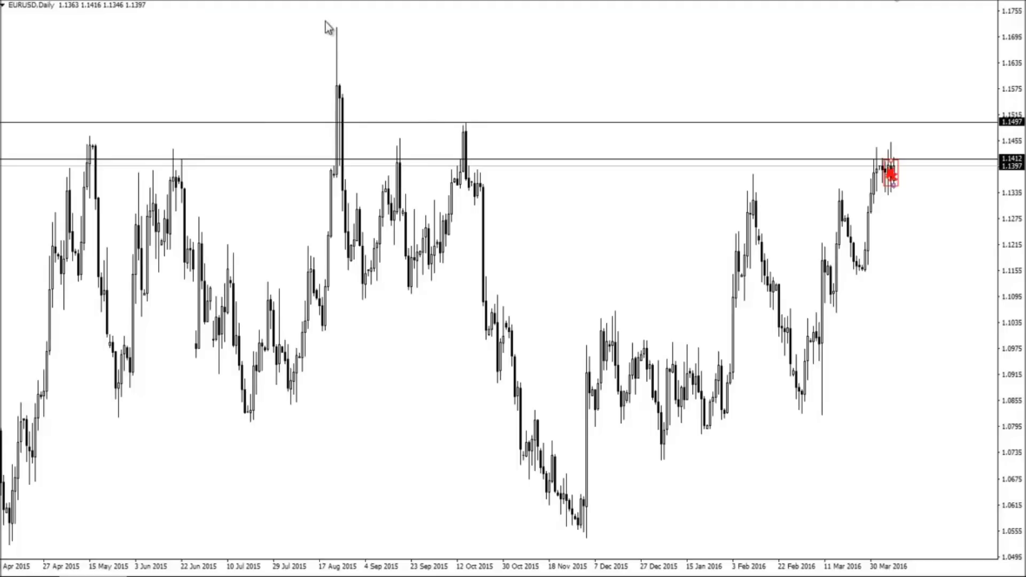
- Add another horizontal line near the August spike and return to the hourly chart
left_click(140, 0)
left_click(340, 26)
left_click(326, 2)
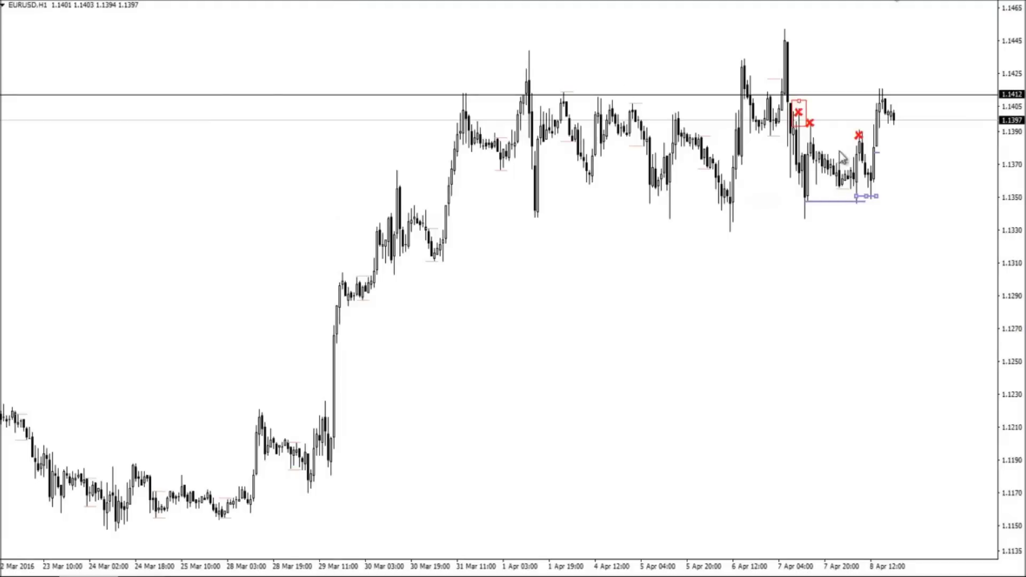
- On the zoomed 4-hour chart, delete the first two red cross markers
left_click(356, 1)
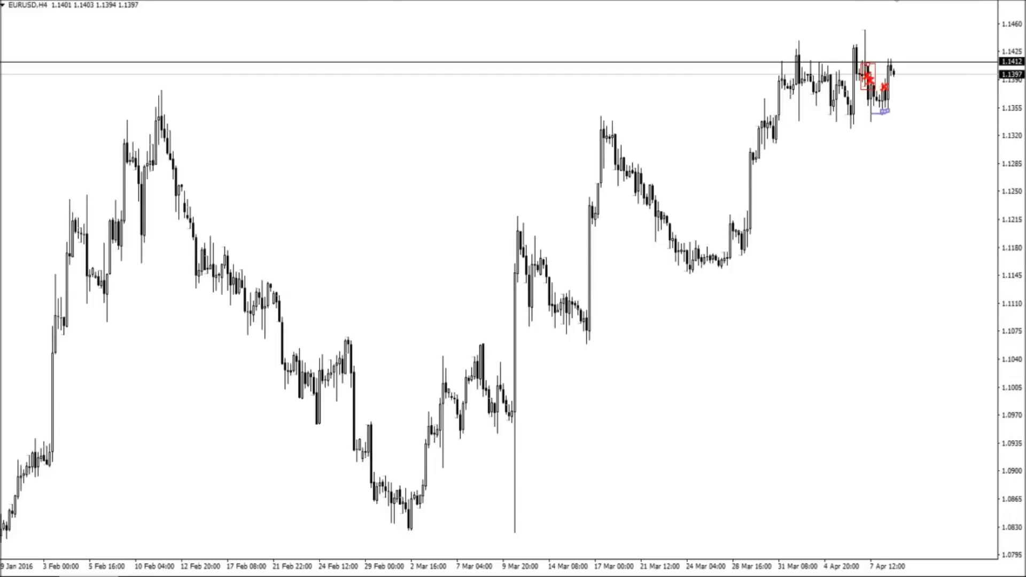
key("plus")
key("plus")
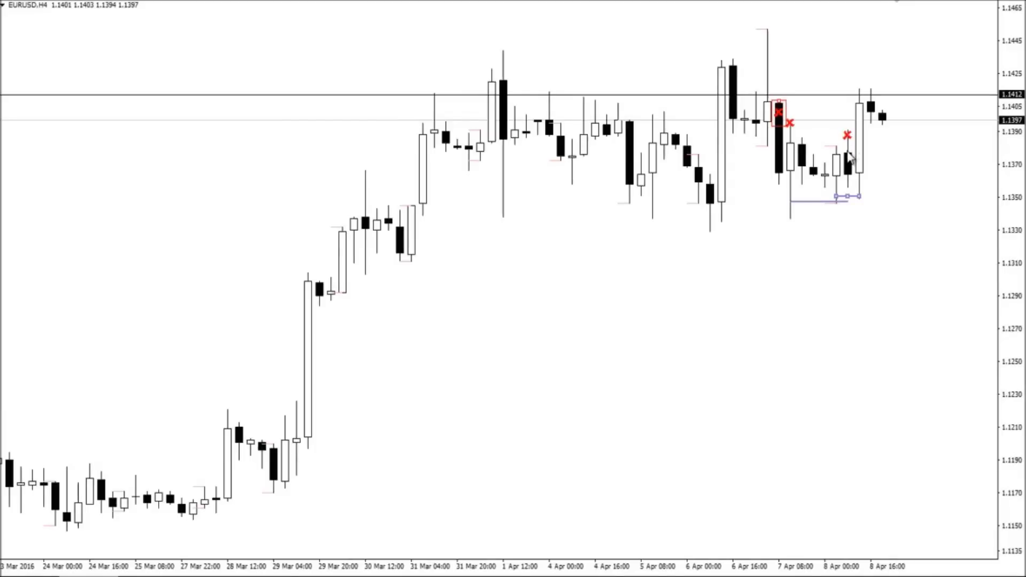
right_click(848, 136)
left_click(877, 181)
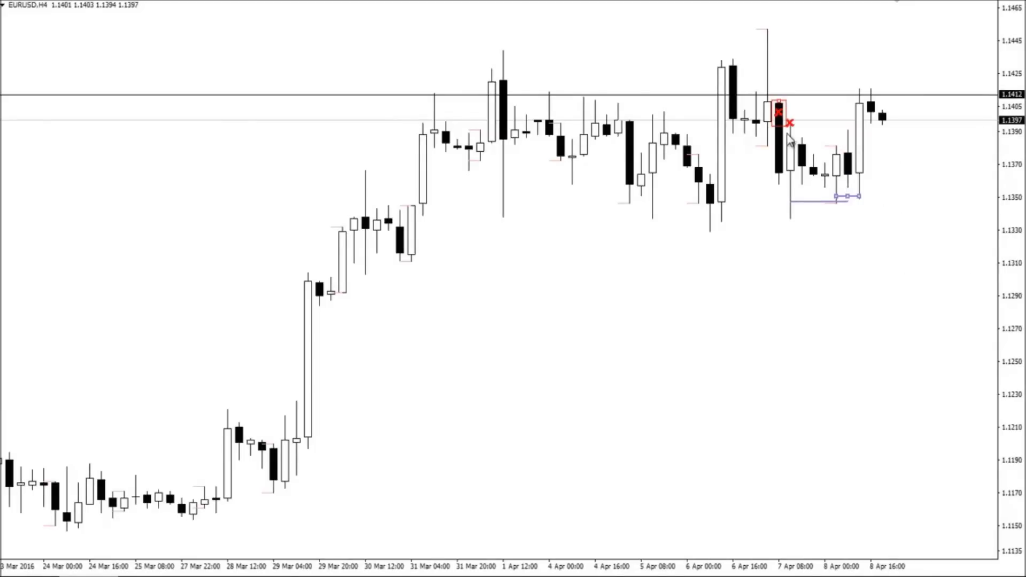
double_click(795, 131)
right_click(795, 130)
left_click(827, 177)
- Delete the remaining cross marker and the short purple 1.1350 line
right_click(778, 110)
left_click(803, 162)
right_click(844, 200)
left_click(619, 150)
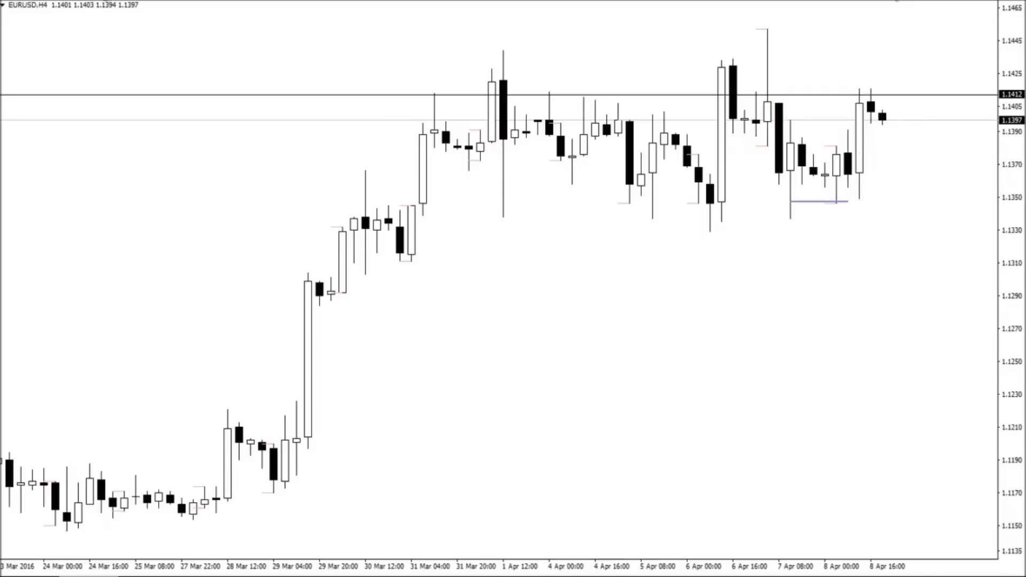
- Draw horizontal support lines from the 6 Apr and 8 Apr lows, then switch to H1
left_click_drag(713, 184, 917, 184)
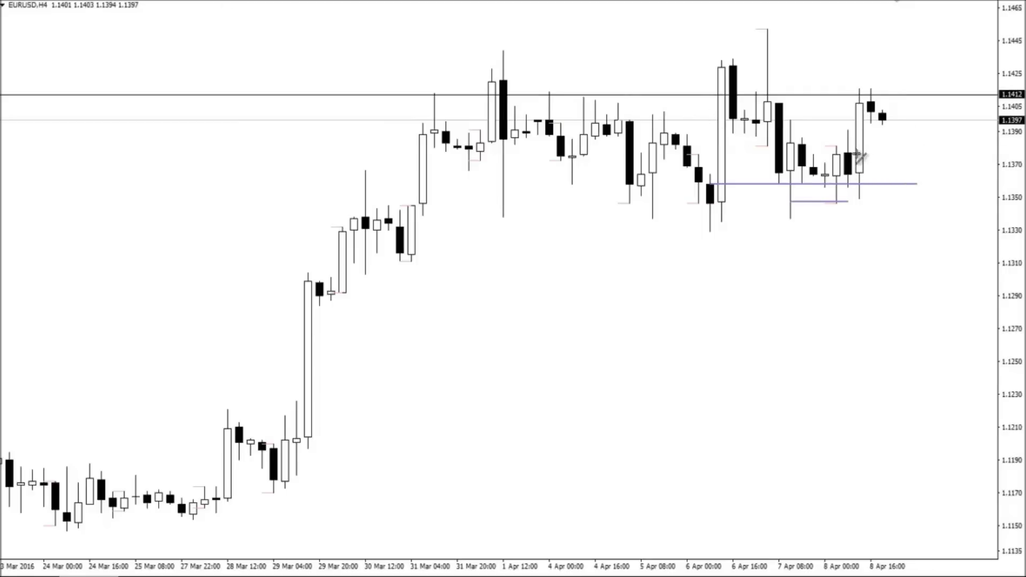
left_click_drag(848, 153, 985, 152)
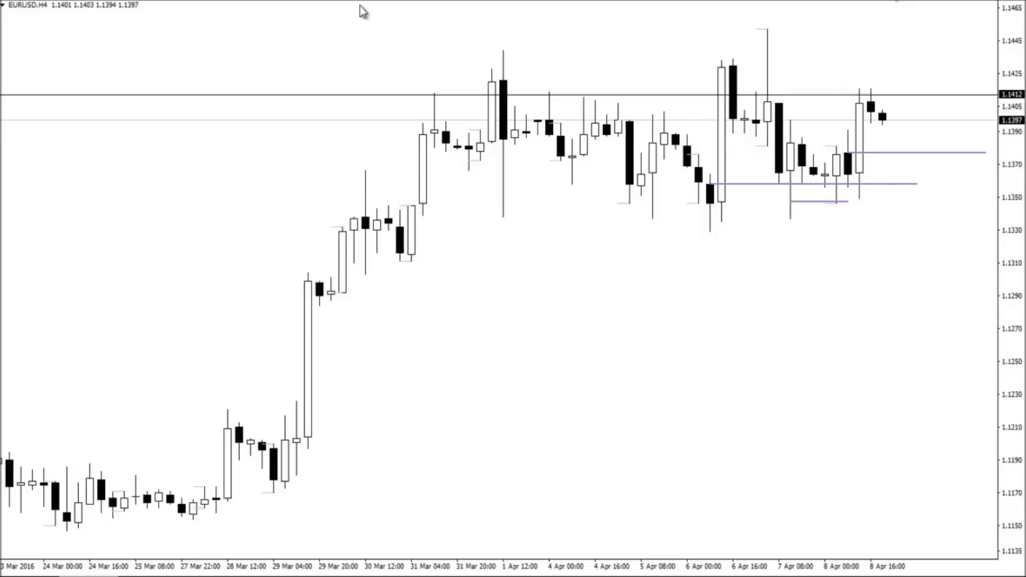
left_click(327, 1)
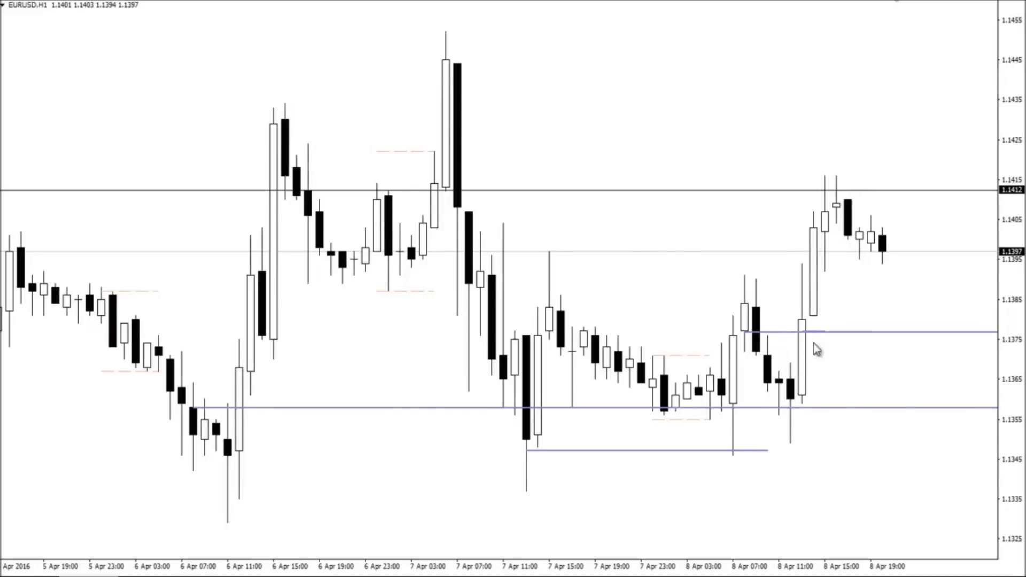
- Zoom the EURUSD H1 chart in and out, then bring up the EURGBP chart
key("plus")
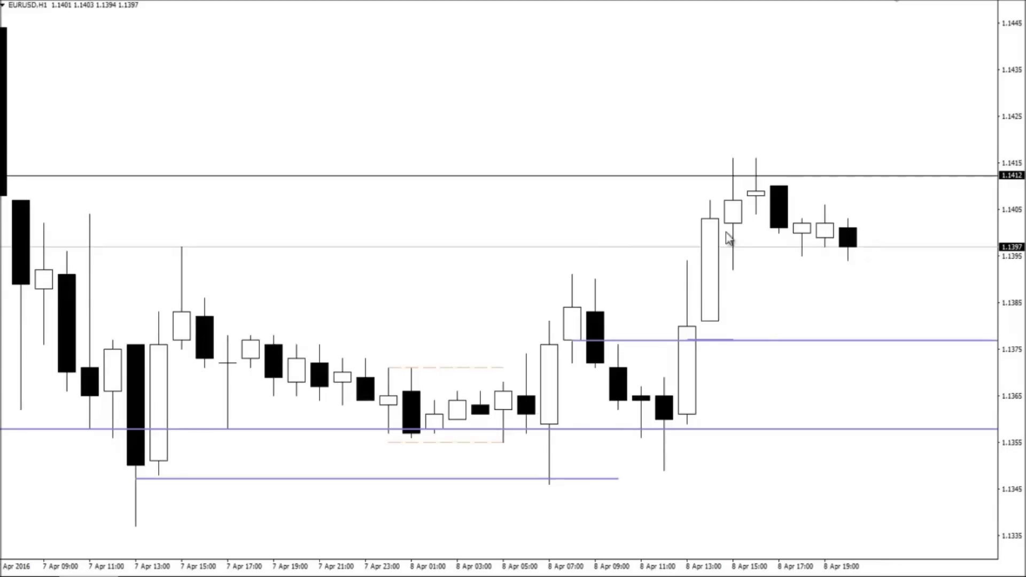
key("minus")
key("minus")
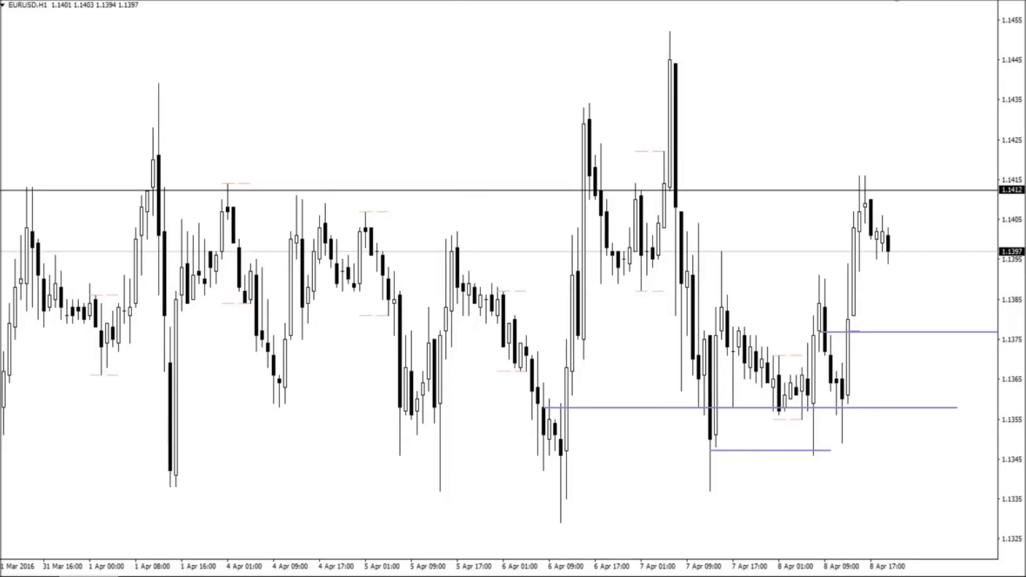
left_click(446, 1)
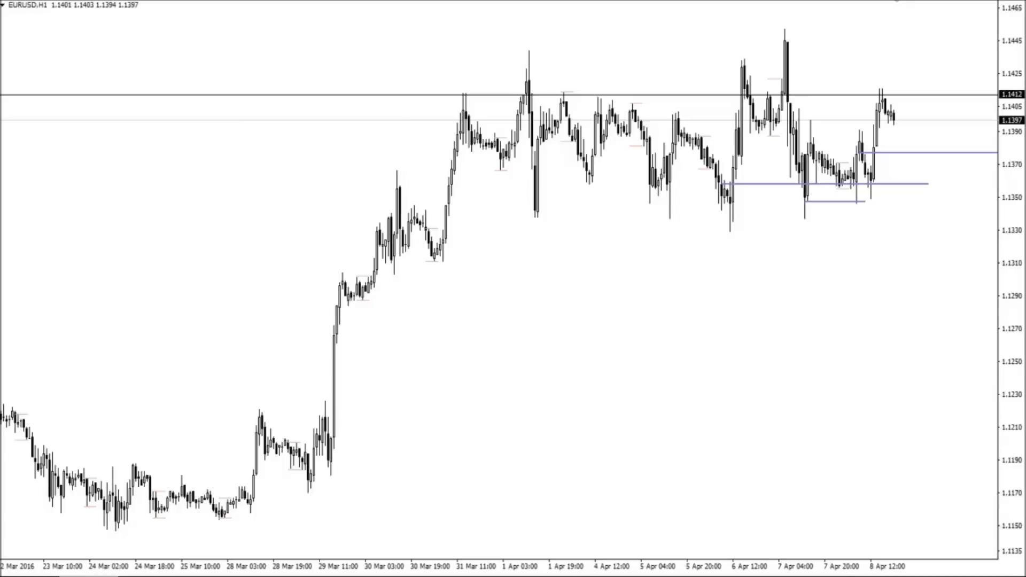
left_click(450, 576)
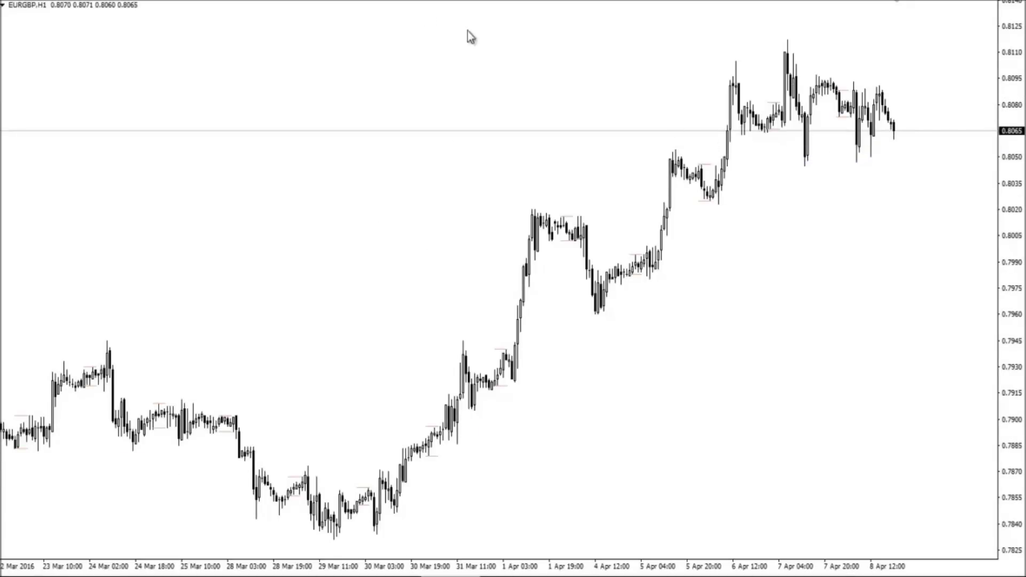
- Draw a flat line near 0.8015 from the 4 Apr daily high, then check it on H1 and H4
left_click(375, 0)
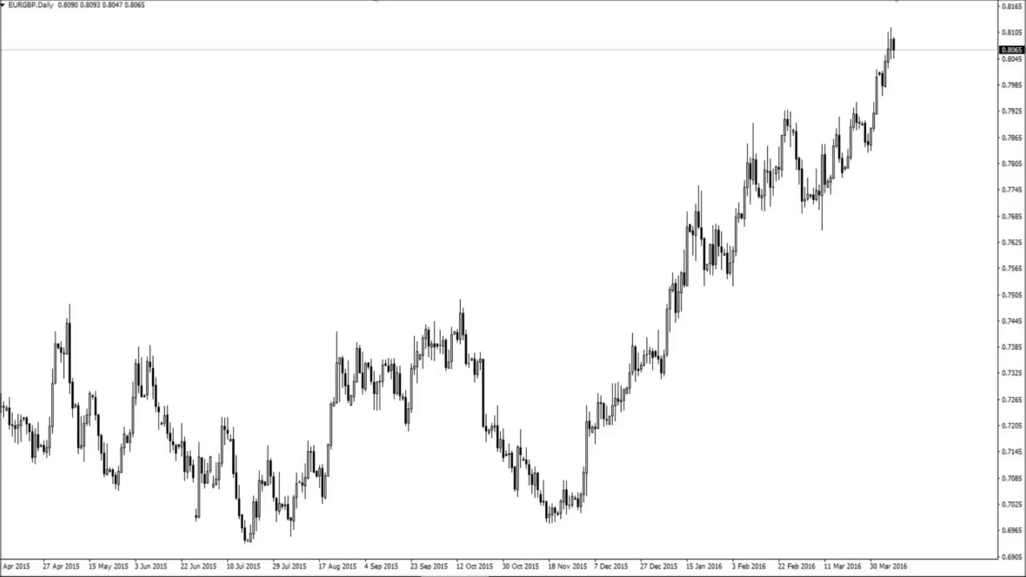
left_click(397, 0)
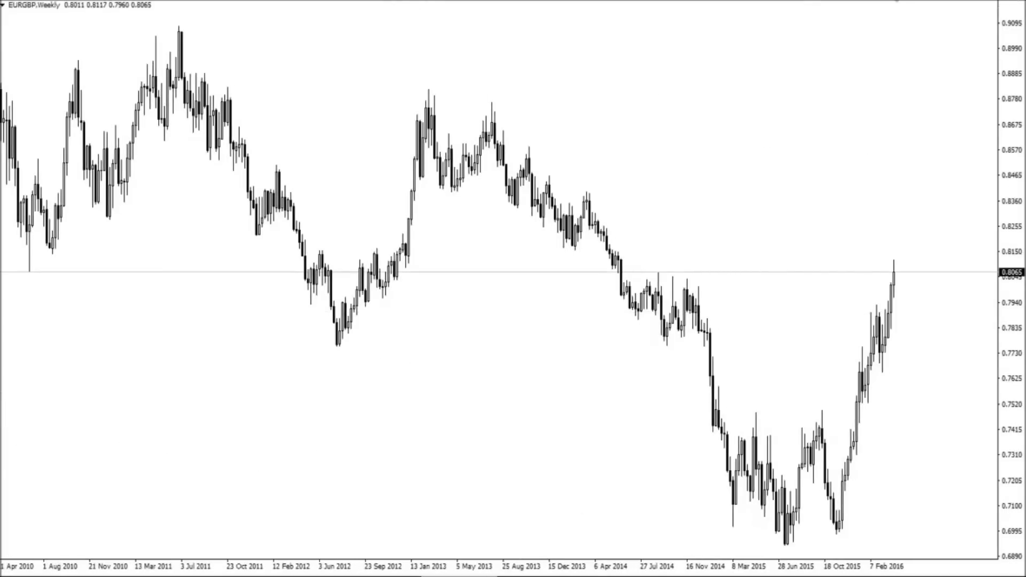
left_click(355, 0)
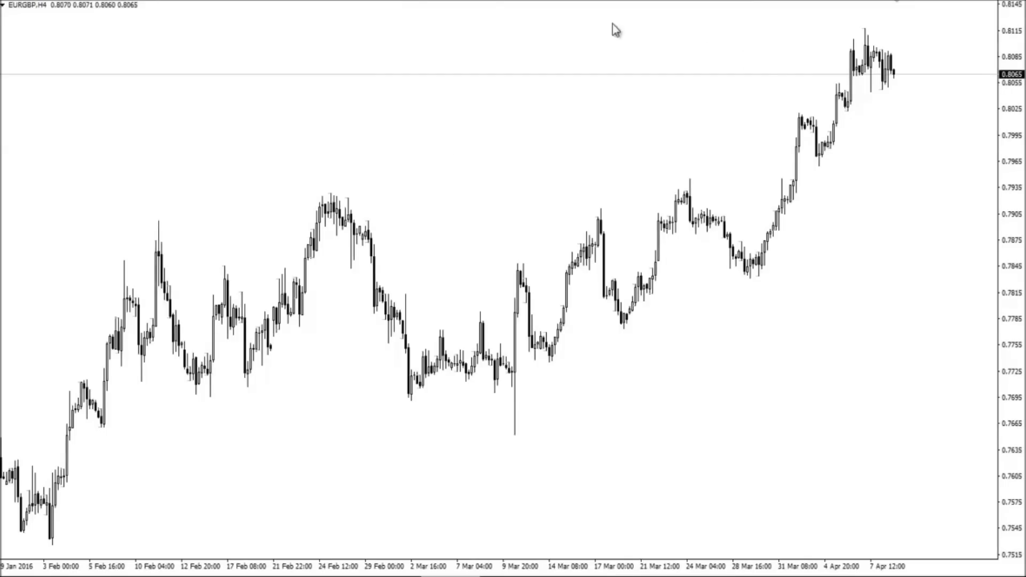
left_click(376, 0)
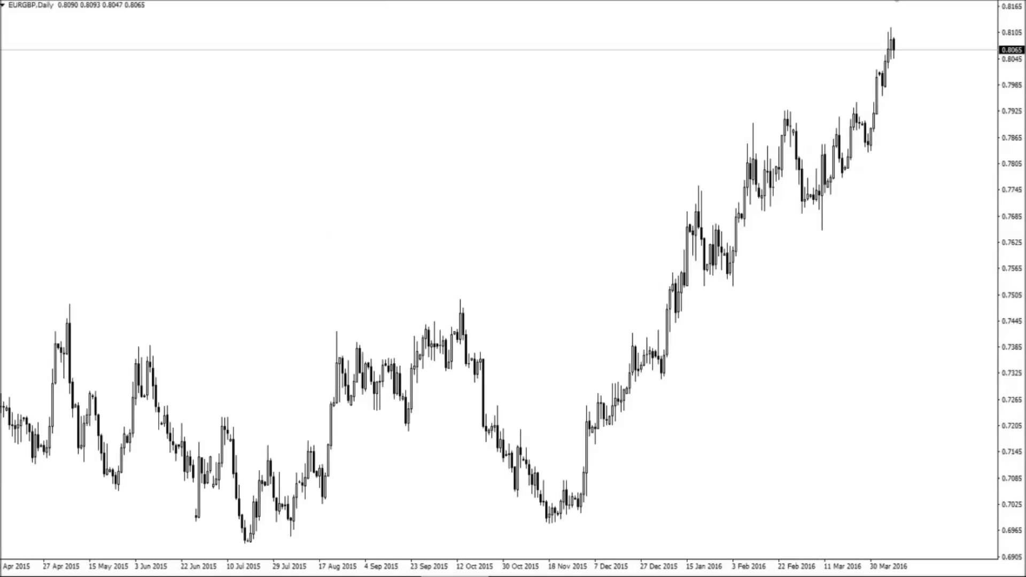
key("plus")
key("plus")
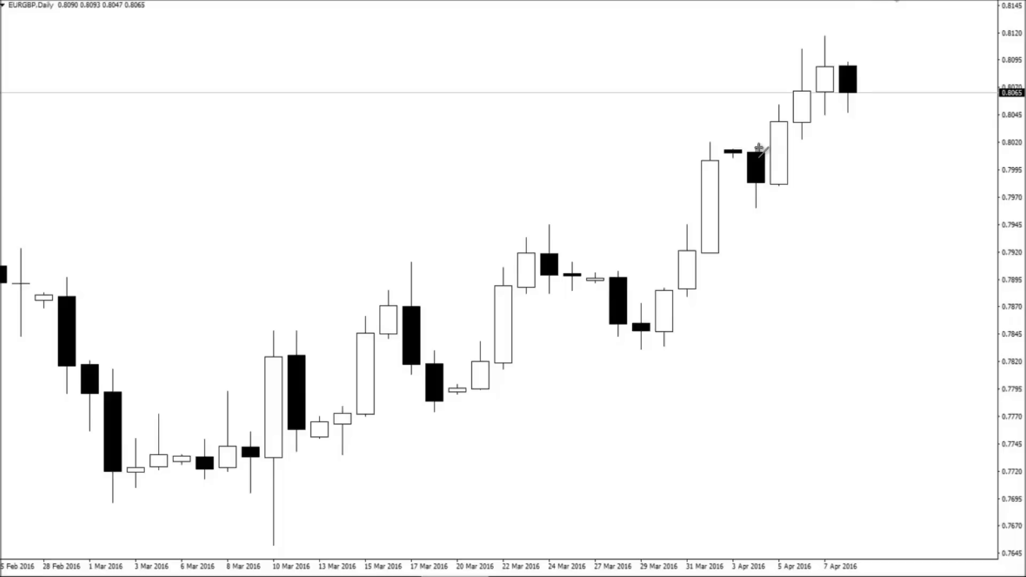
left_click_drag(756, 147, 978, 148)
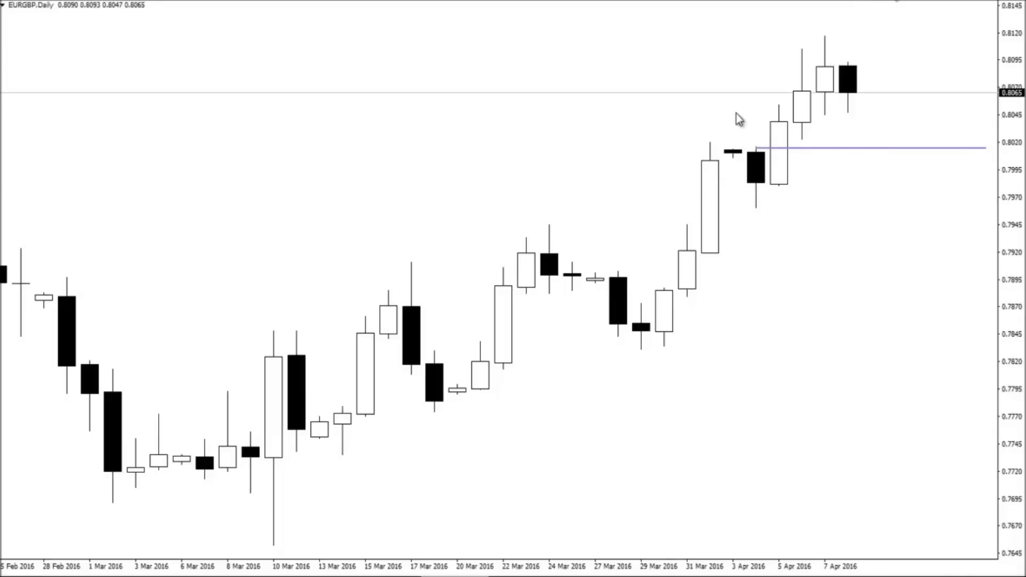
left_click(331, 0)
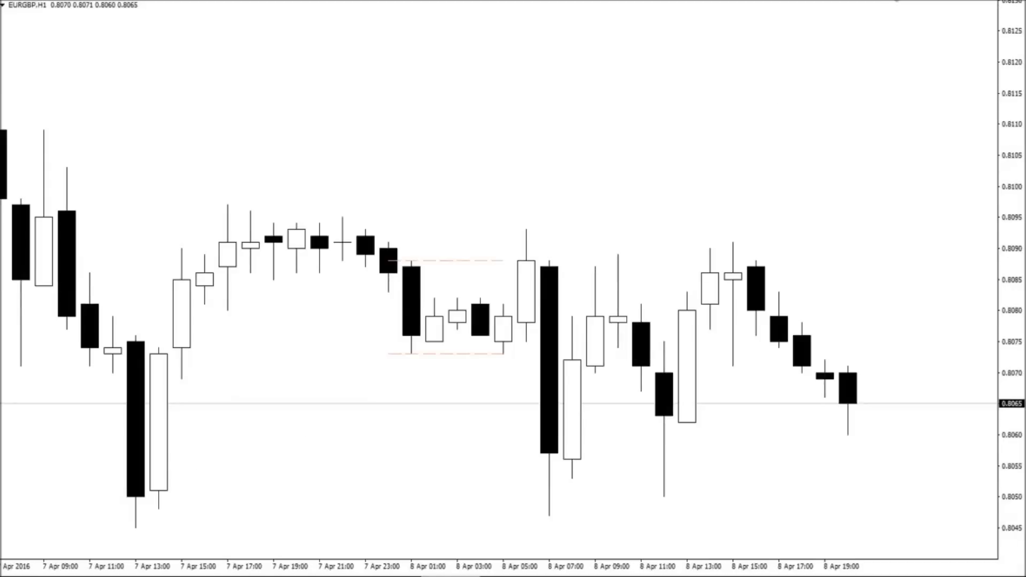
key("minus")
key("minus")
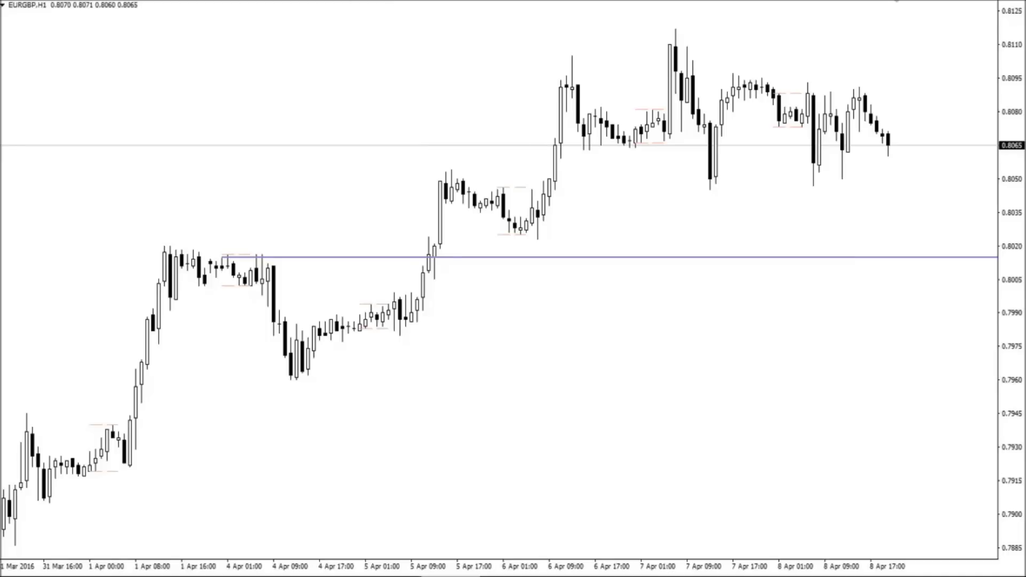
left_click(407, 1)
- Draw a rectangle over 0.8025–0.8045 from 6 Apr onward, then show the EURUSD hourly chart
key("plus")
key("plus")
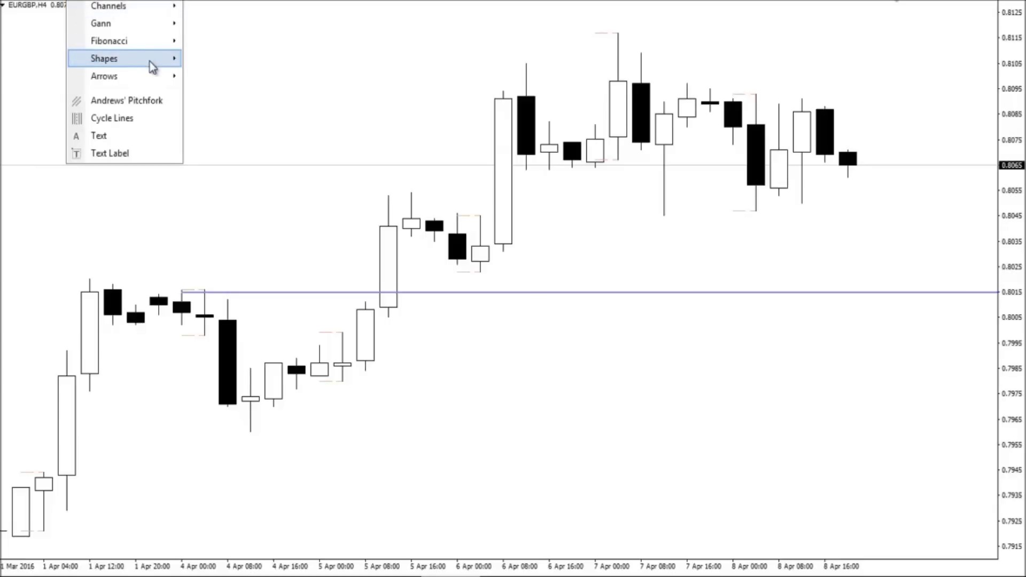
mouse_move(171, 62)
left_click(206, 57)
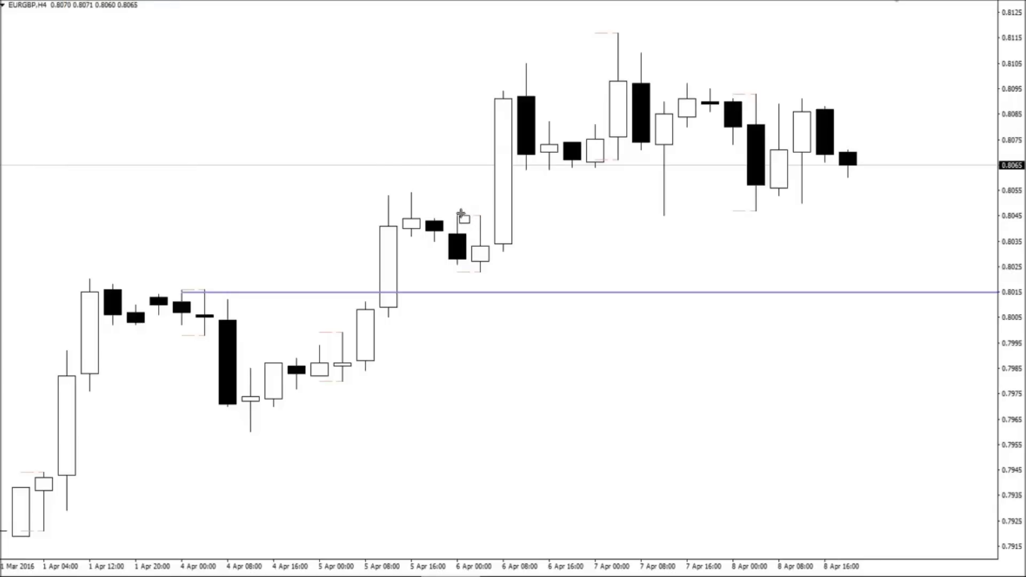
left_click_drag(458, 212, 962, 266)
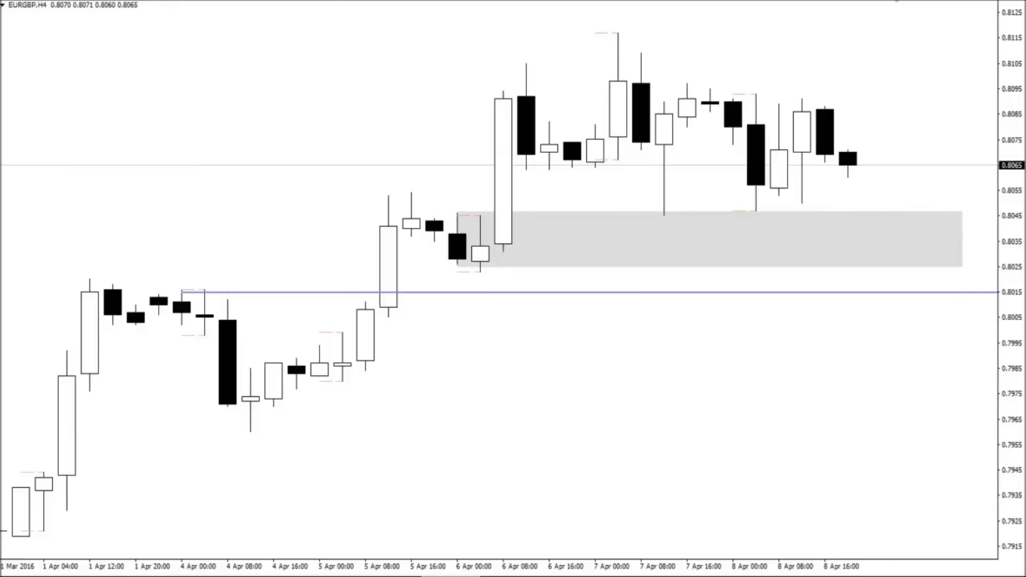
key("minus")
key("minus")
key("minus")
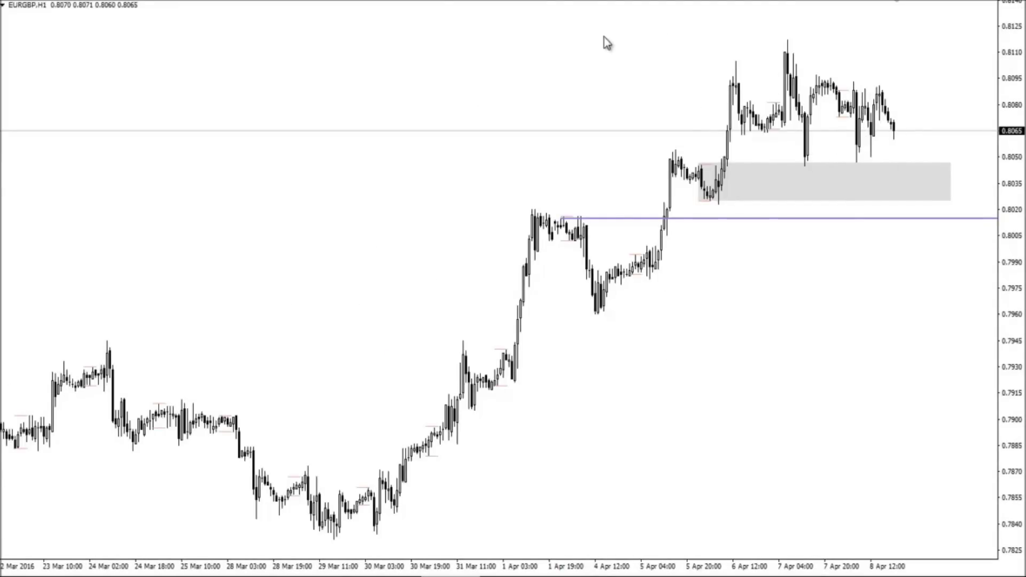
left_click(519, 1)
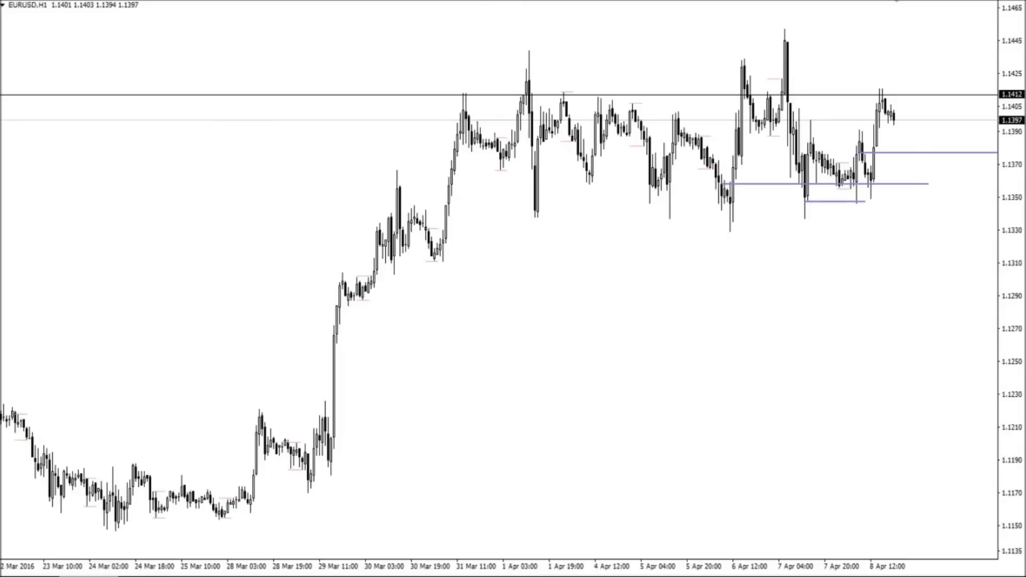
- On the 15-minute chart, measure the rise from the 13:30 low with the crosshair
left_click(312, 1)
middle_click(778, 403)
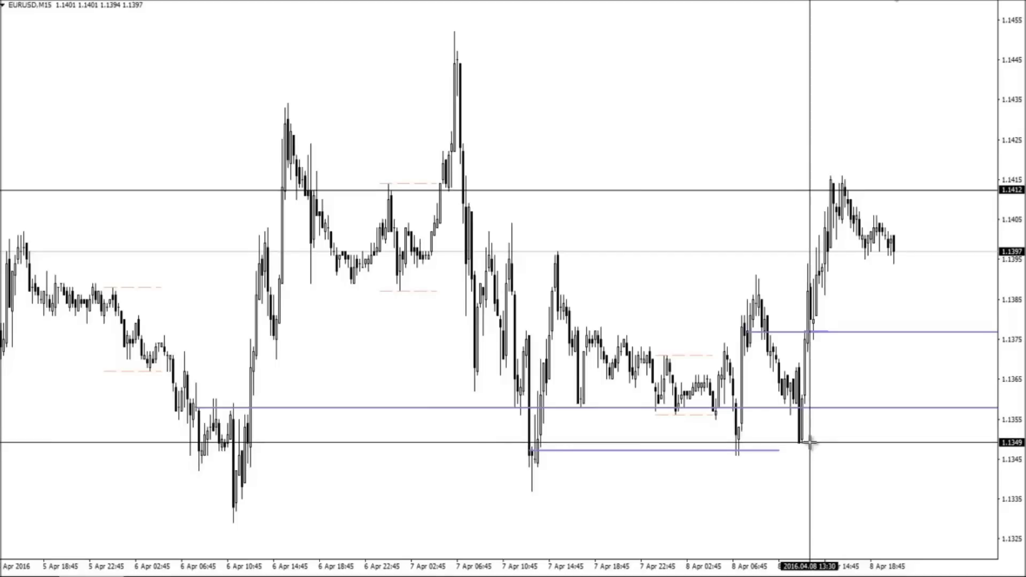
left_click_drag(809, 443, 837, 169)
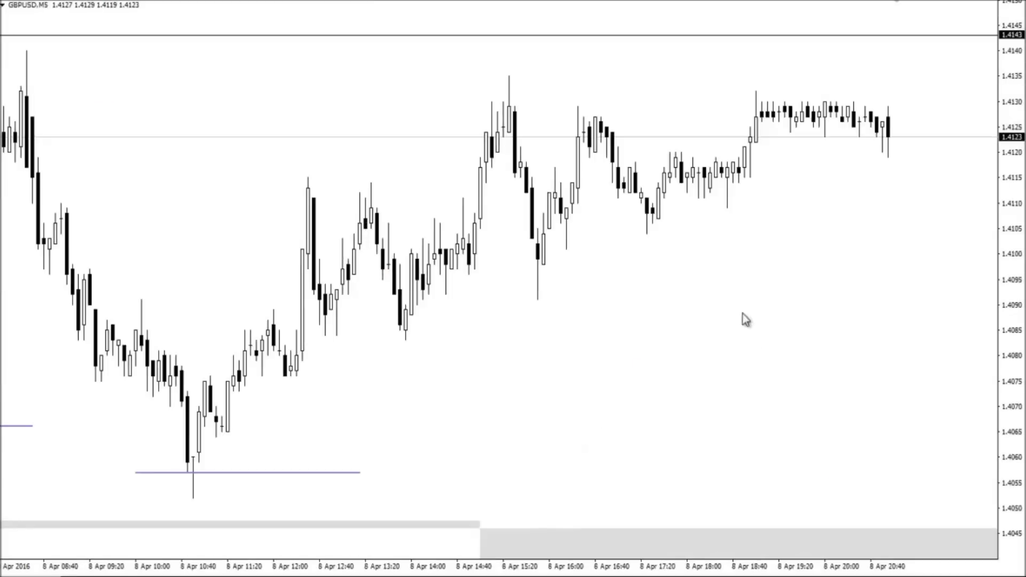
- Measure GBPUSD's morning-low to afternoon-high rally, switch it to M30, then return to EURUSD
middle_click(522, 389)
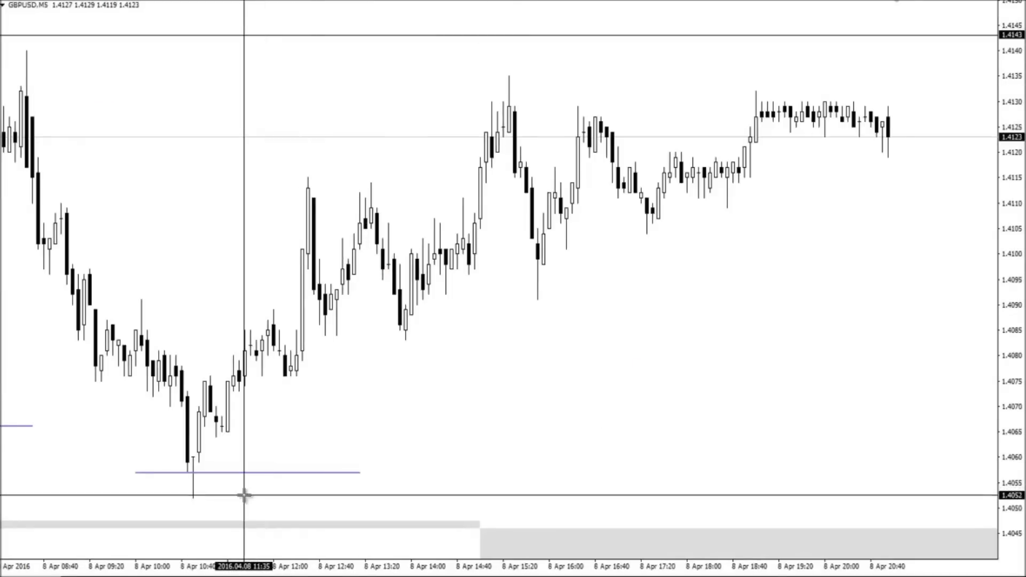
left_click_drag(244, 495, 513, 77)
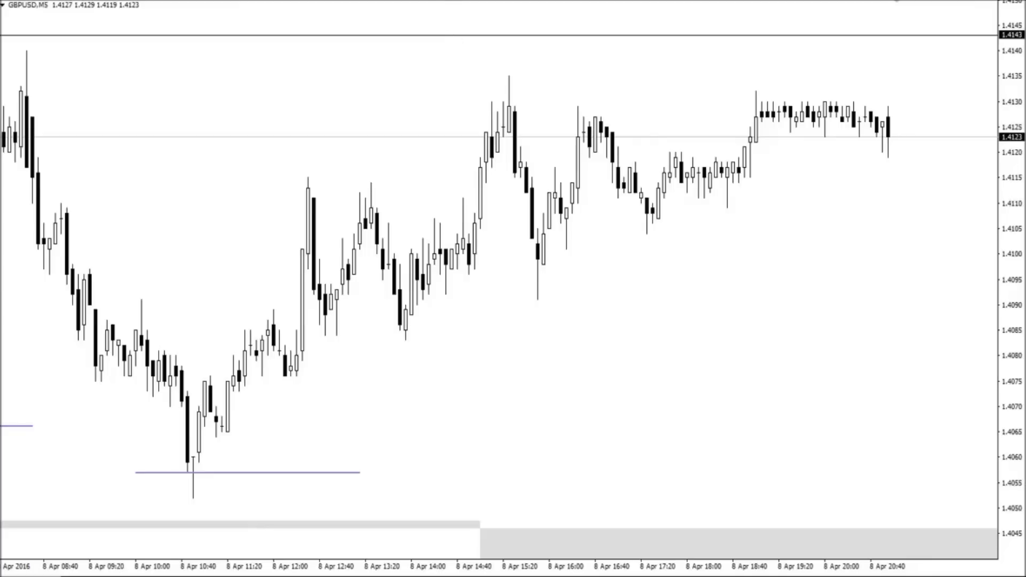
key("minus")
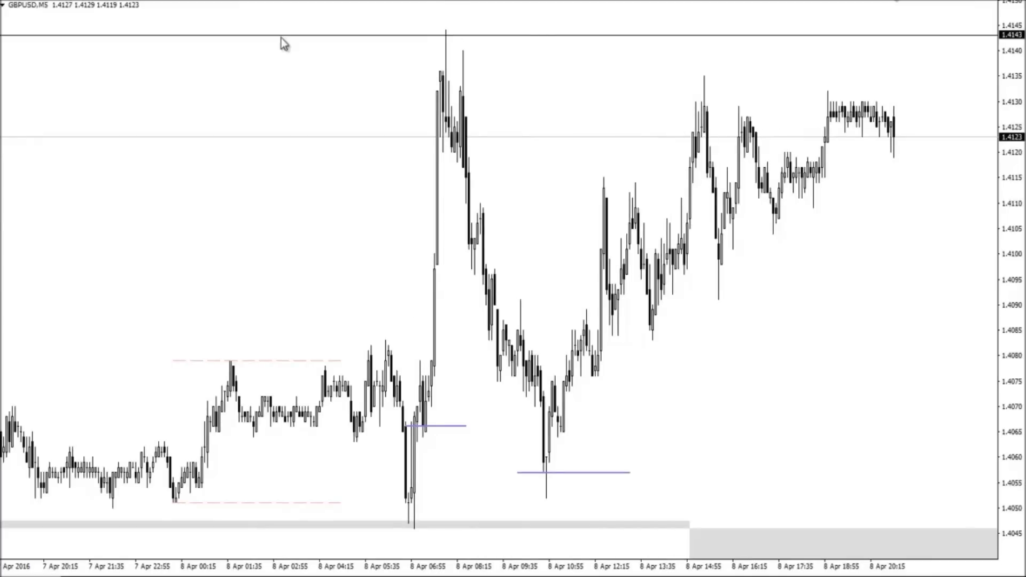
left_click(303, 1)
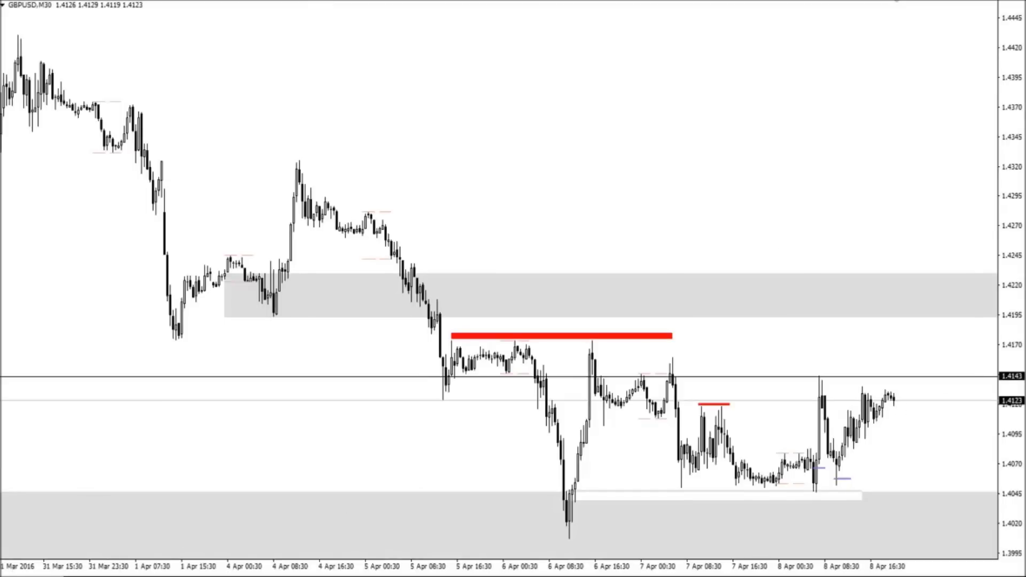
left_click(75, 576)
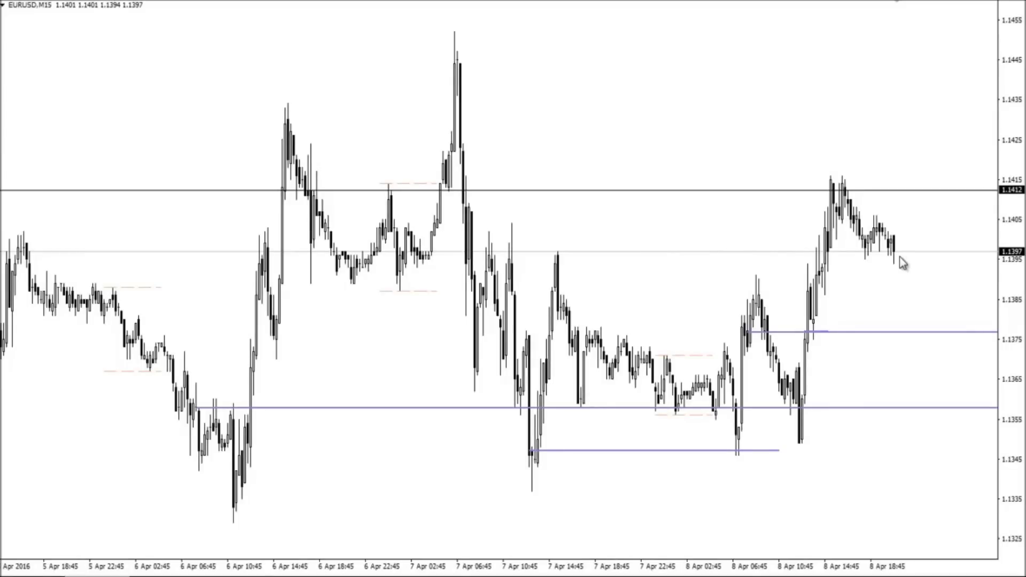
left_click(102, 2)
- Draw a flat line at about 1.1369 right from the 8 Apr rebound and verify its price
left_click_drag(799, 362, 985, 361)
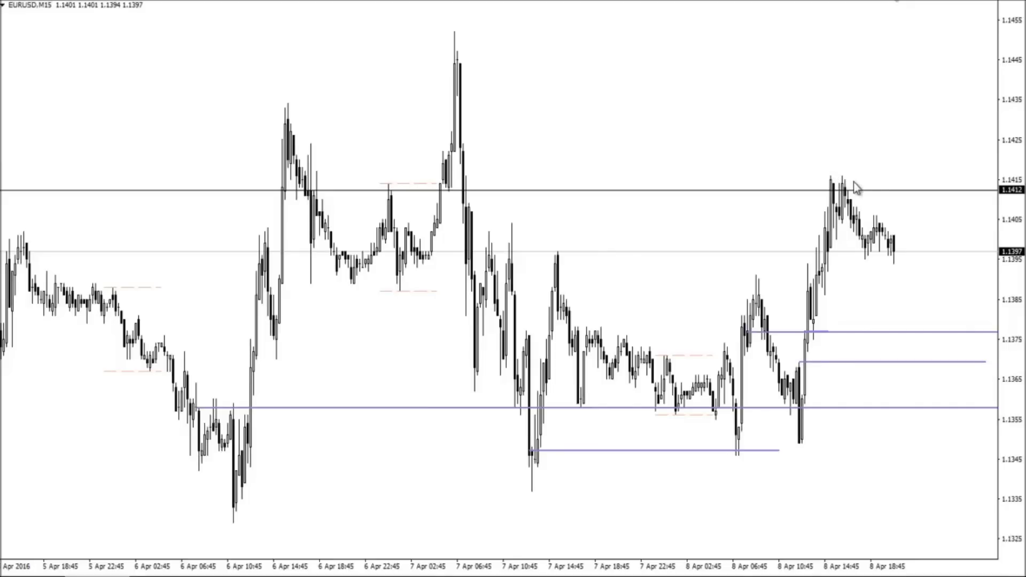
middle_click(932, 366)
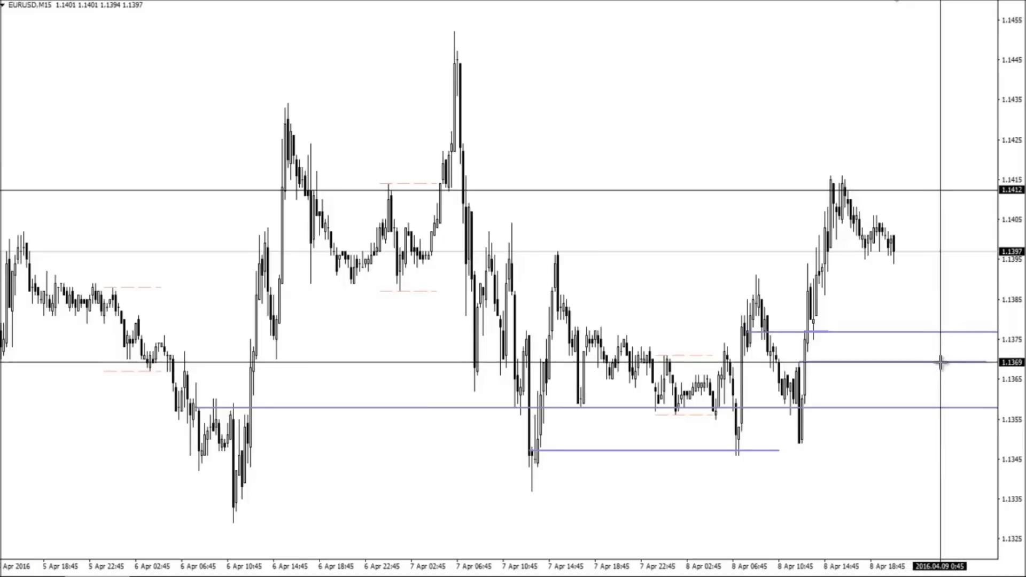
left_click(819, 454)
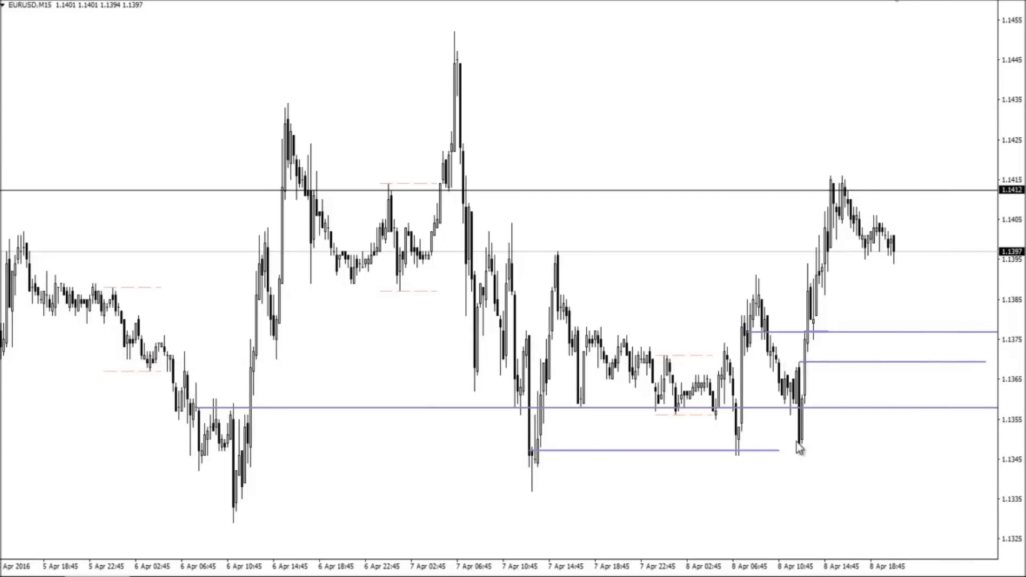
middle_click(802, 442)
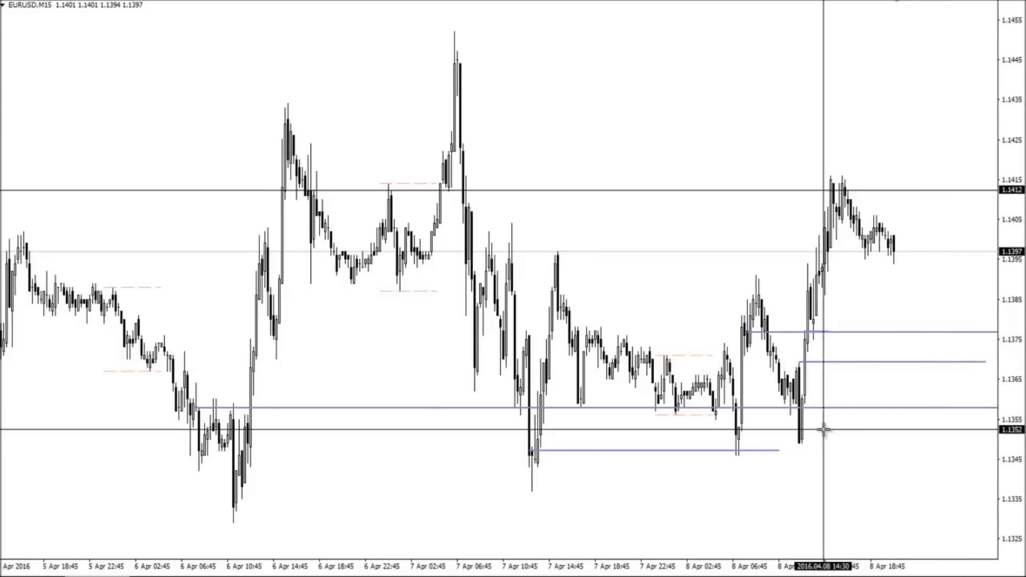
left_click(914, 362)
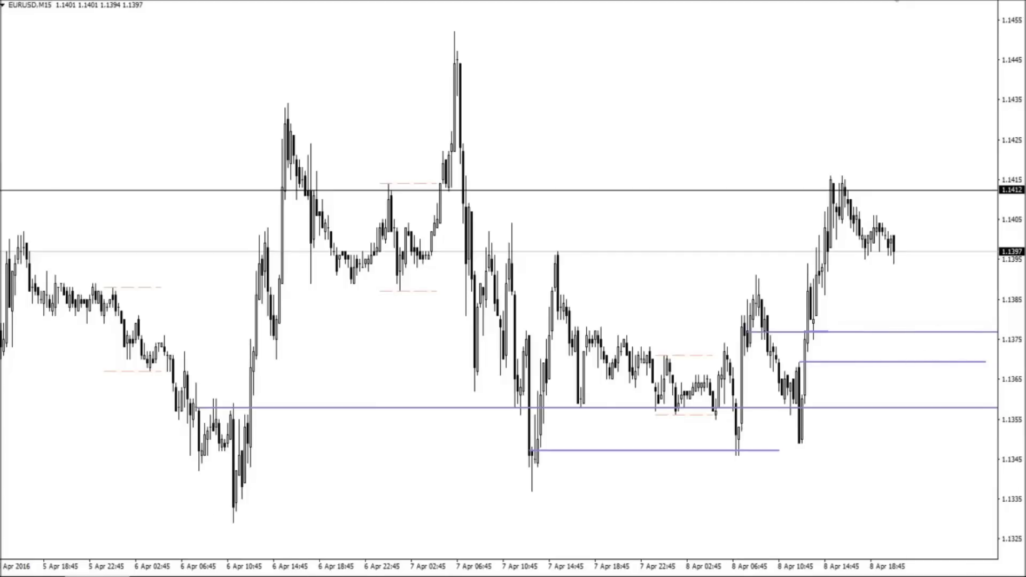
- Bring up the EURGBP,H4 chart
left_click(480, 576)
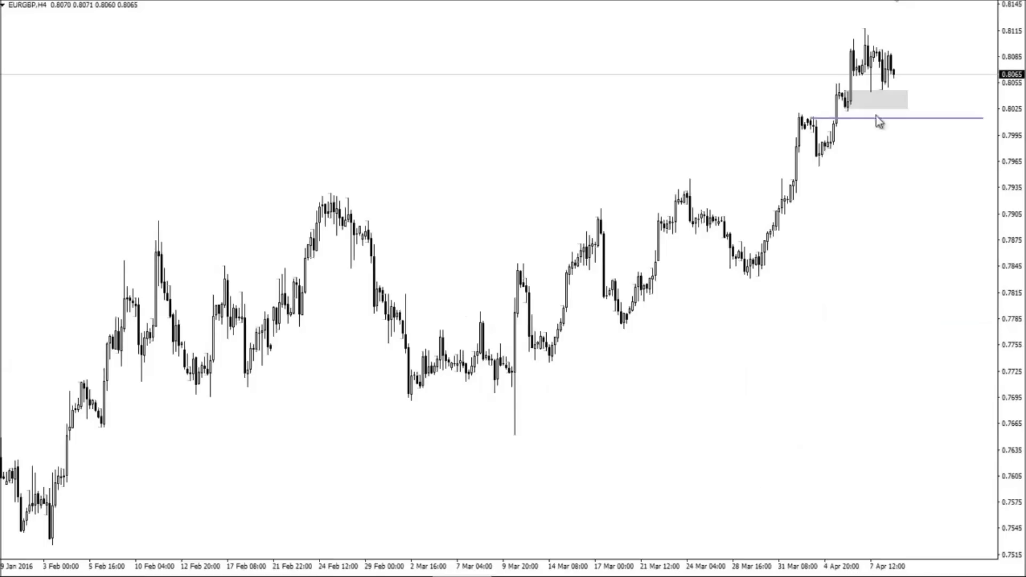
- On the weekly EURGBP chart, place a horizontal resistance line at 0.8093
left_click(376, 1)
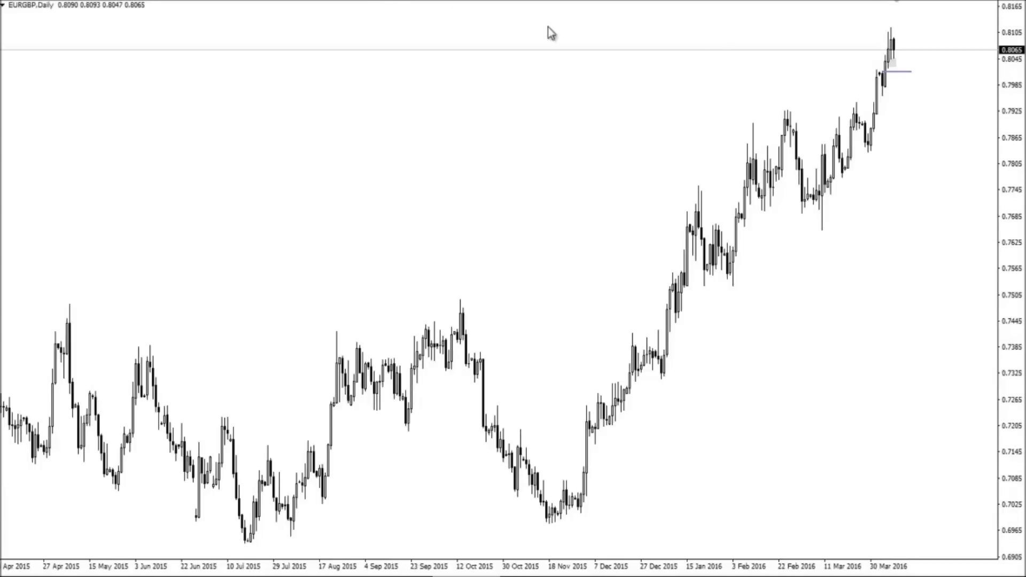
left_click(389, 1)
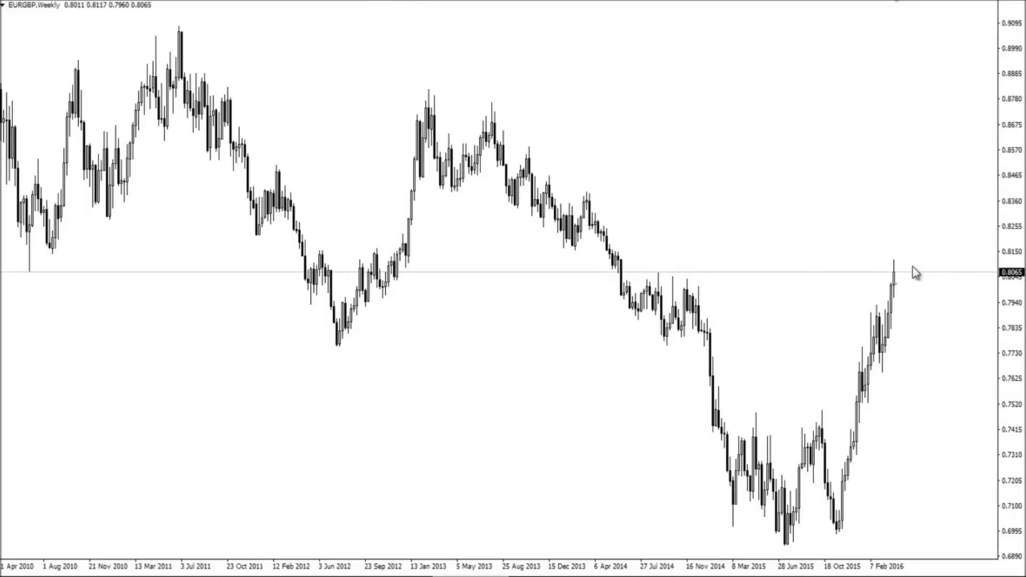
left_click(199, 1)
left_click(622, 264)
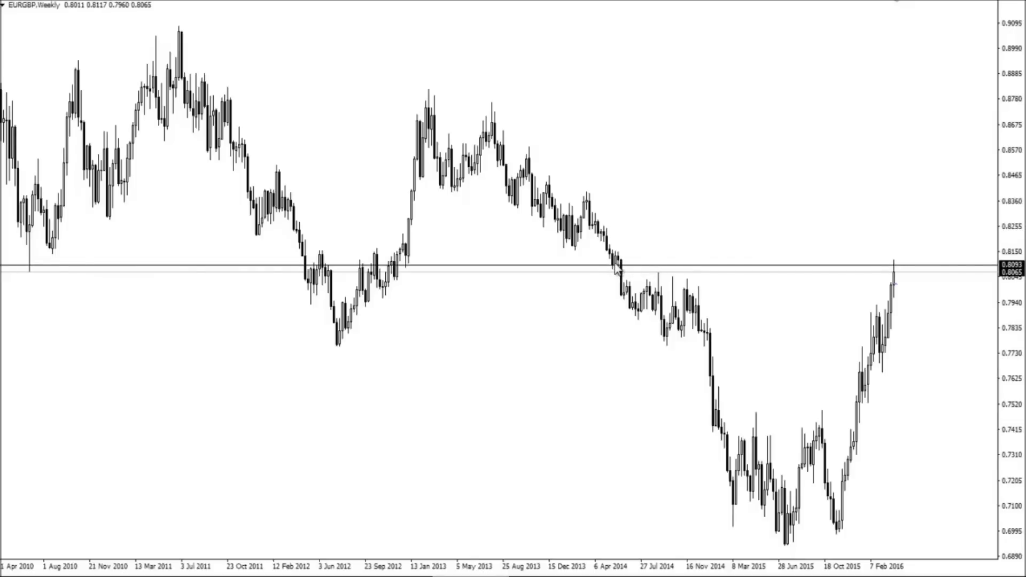
- On the zoomed monthly chart, add a horizontal resistance line at 0.8204
left_click(374, 0)
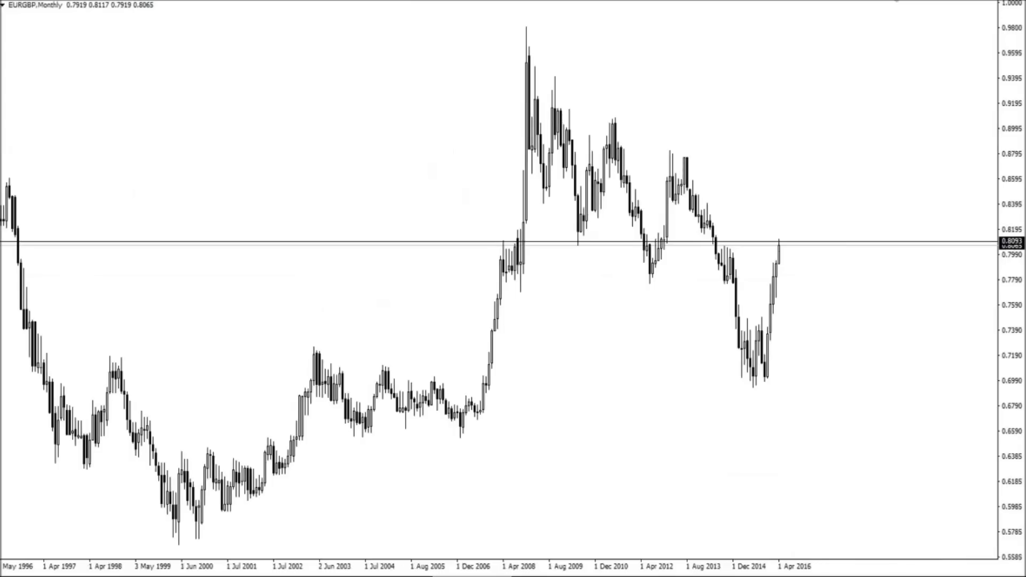
key("plus")
key("plus")
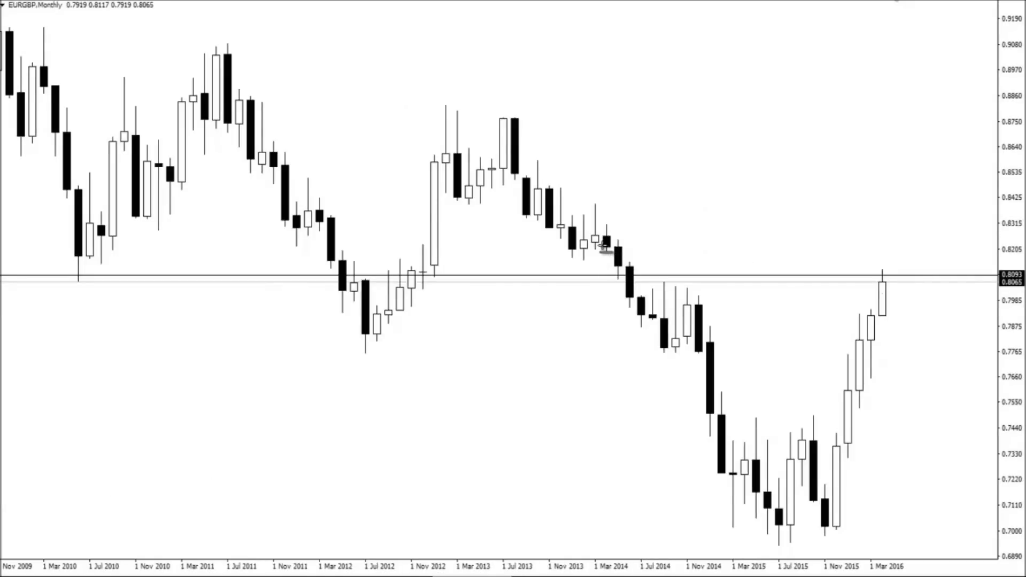
left_click(612, 249)
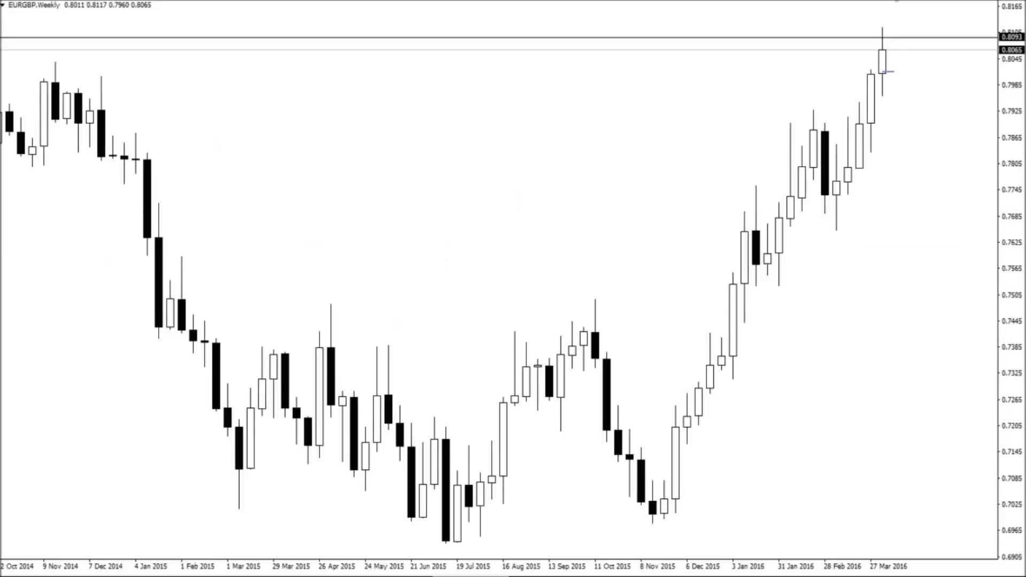
- Move EURGBP from the weekly to the 4-hour chart, zooming out to mid-2015 and back in
key("minus")
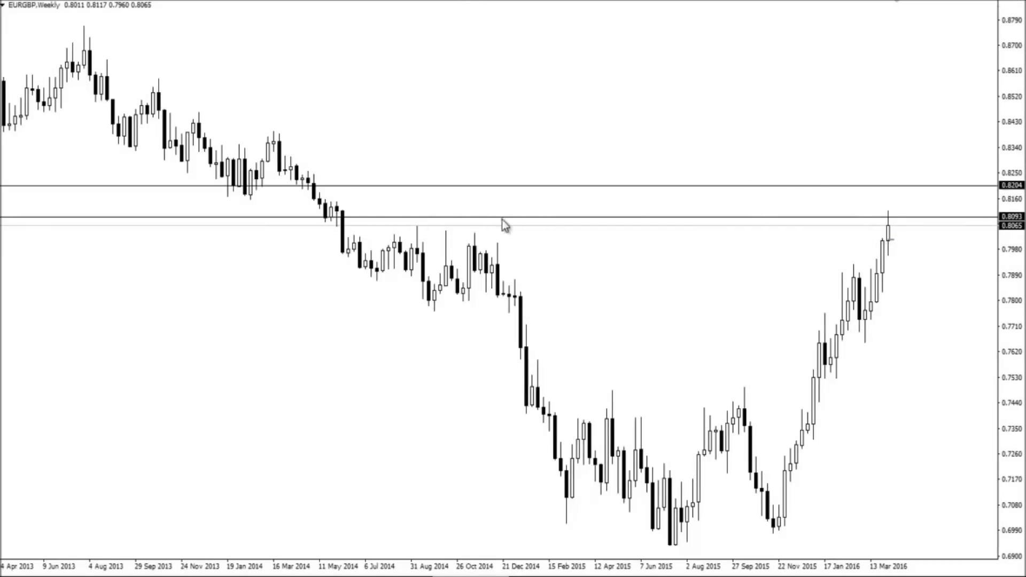
left_click(363, 1)
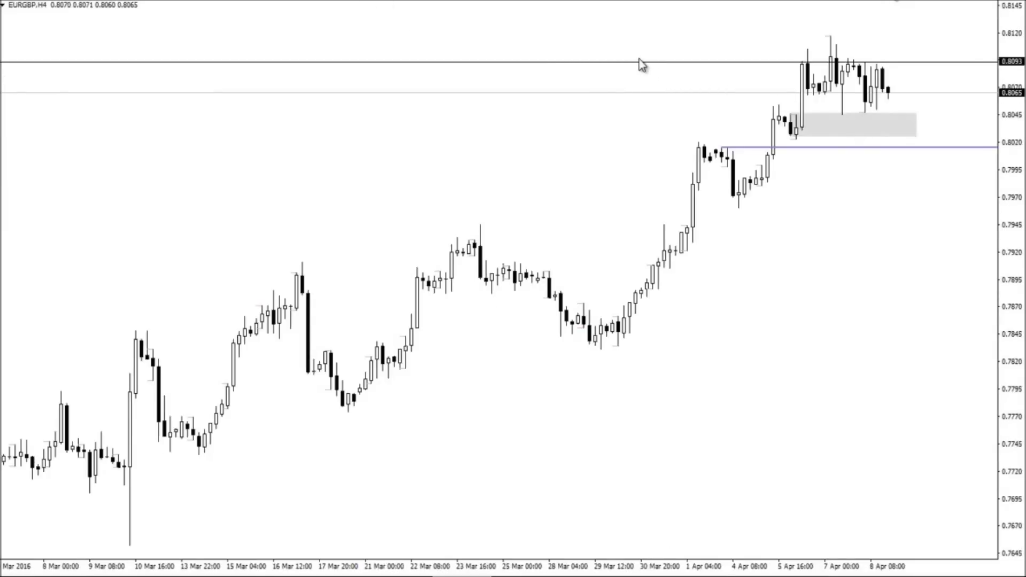
key("minus")
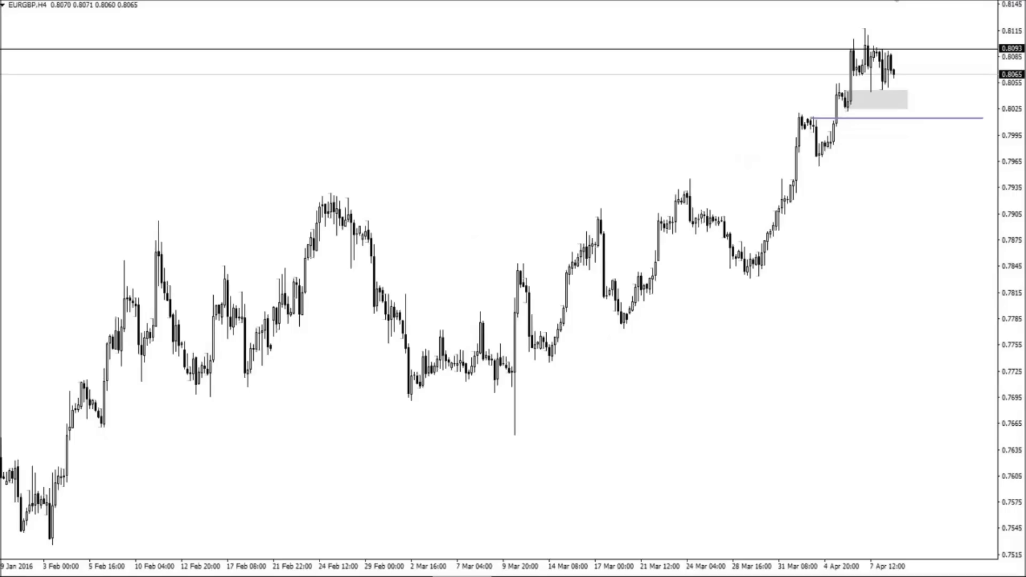
key("minus")
key("minus")
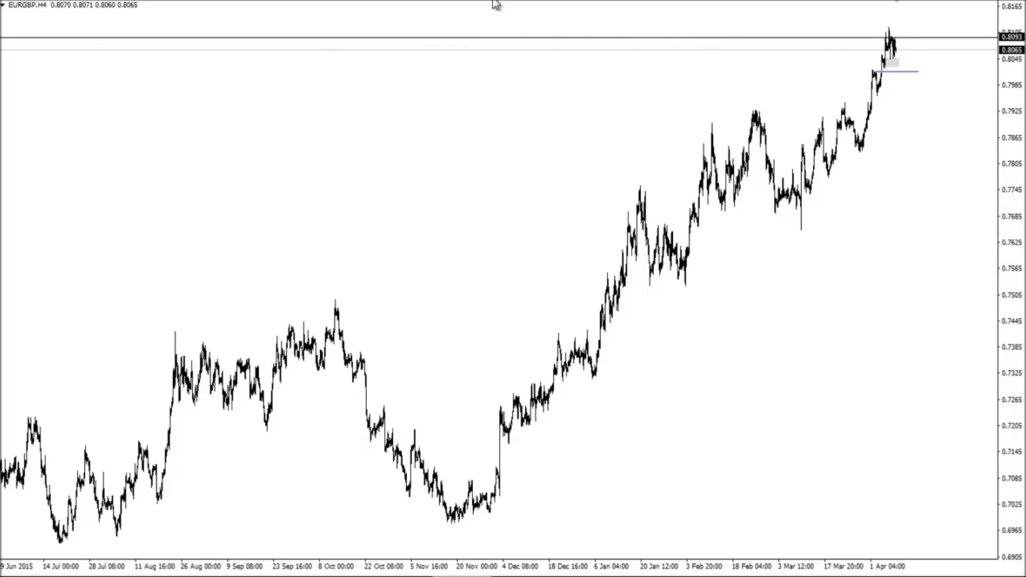
key("plus")
key("plus")
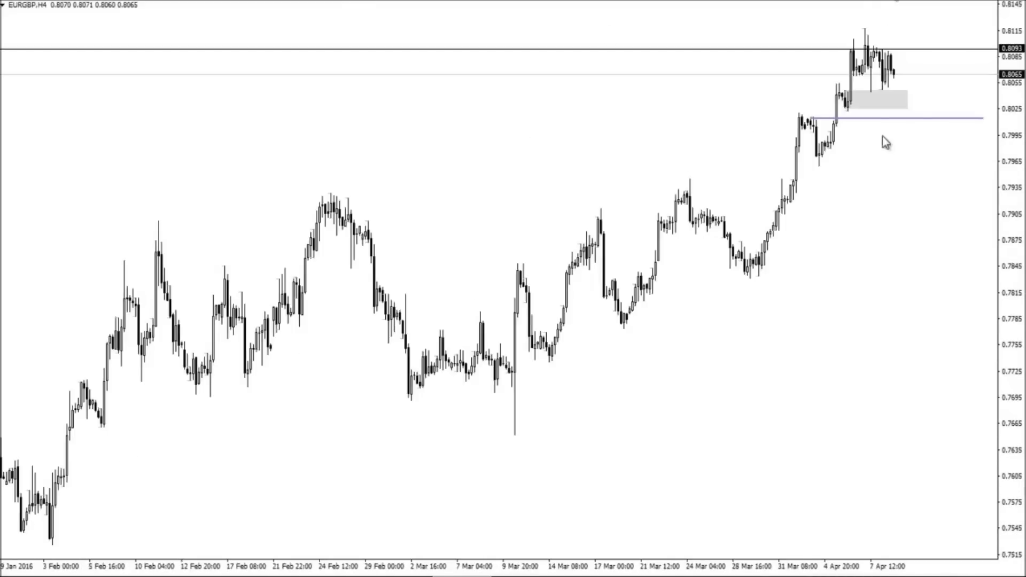
- Review AUDUSD on D1 and H4, then draw a support line near 0.7500 across the 23 Mar and 7 Apr lows
left_click(225, 576)
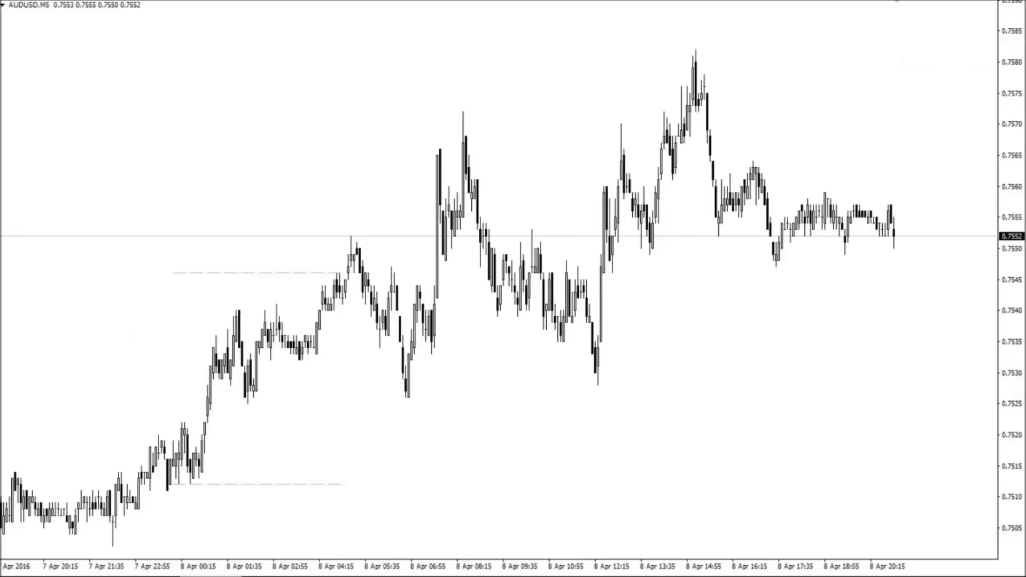
left_click(381, 1)
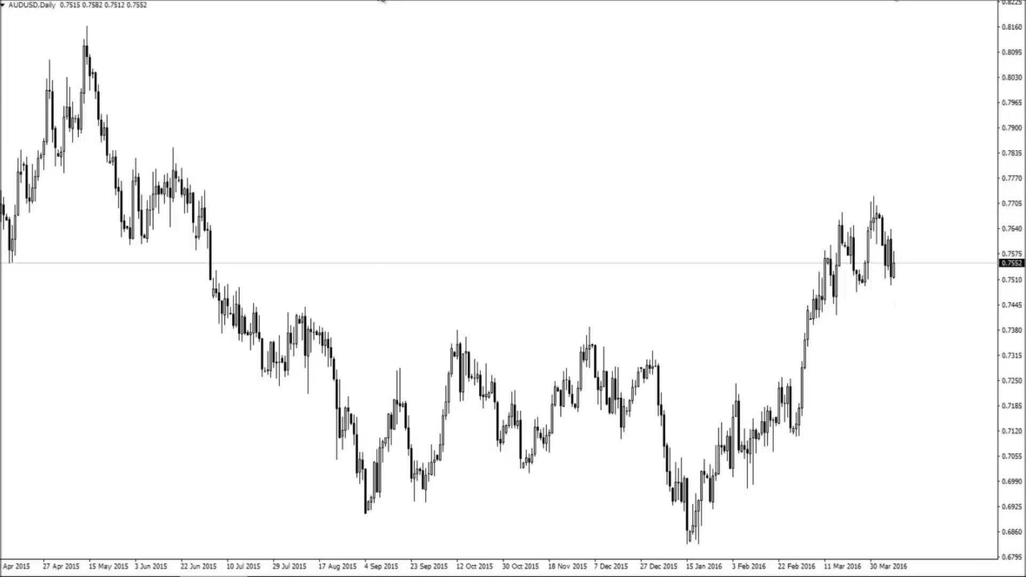
left_click(346, 0)
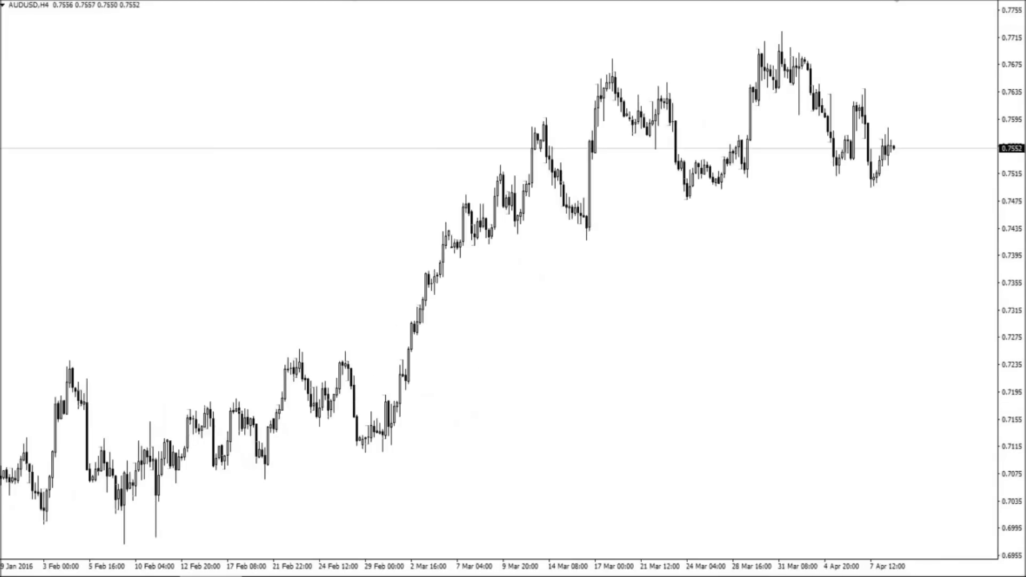
key("plus")
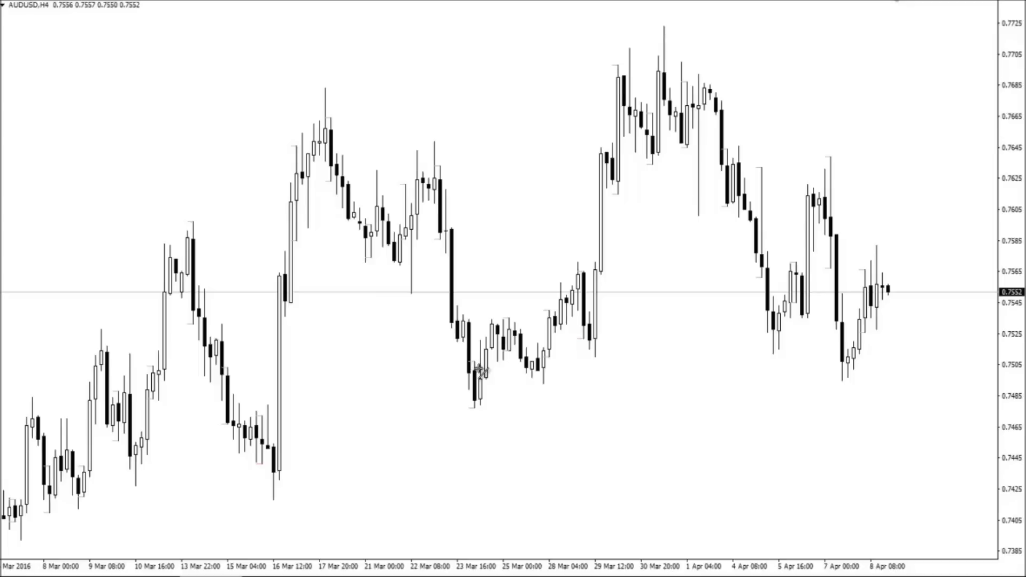
left_click_drag(474, 368, 894, 368)
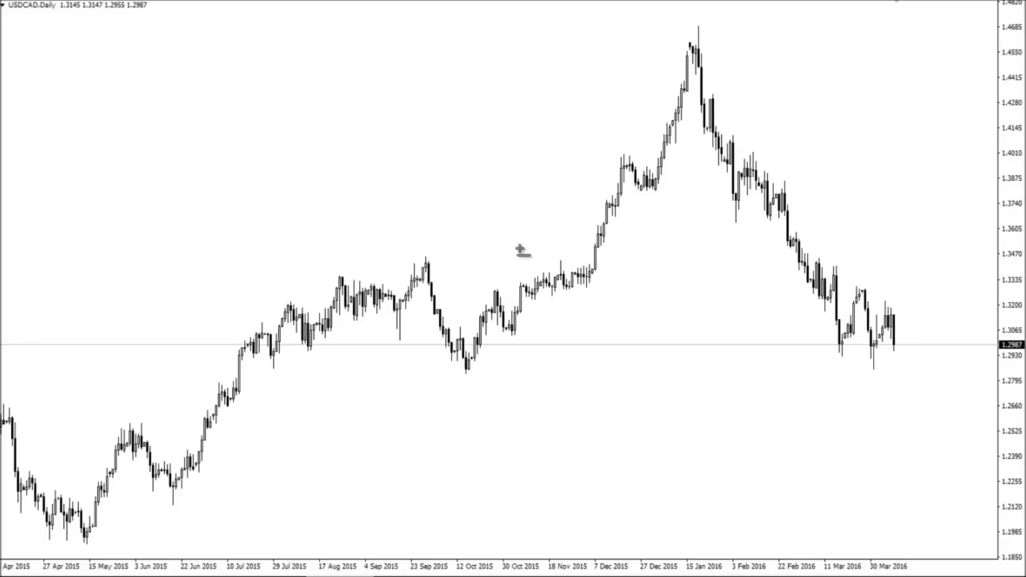
- Place a horizontal line at 1.2831 on USDCAD, then view the weekly and zoomed-in monthly charts
left_click(470, 373)
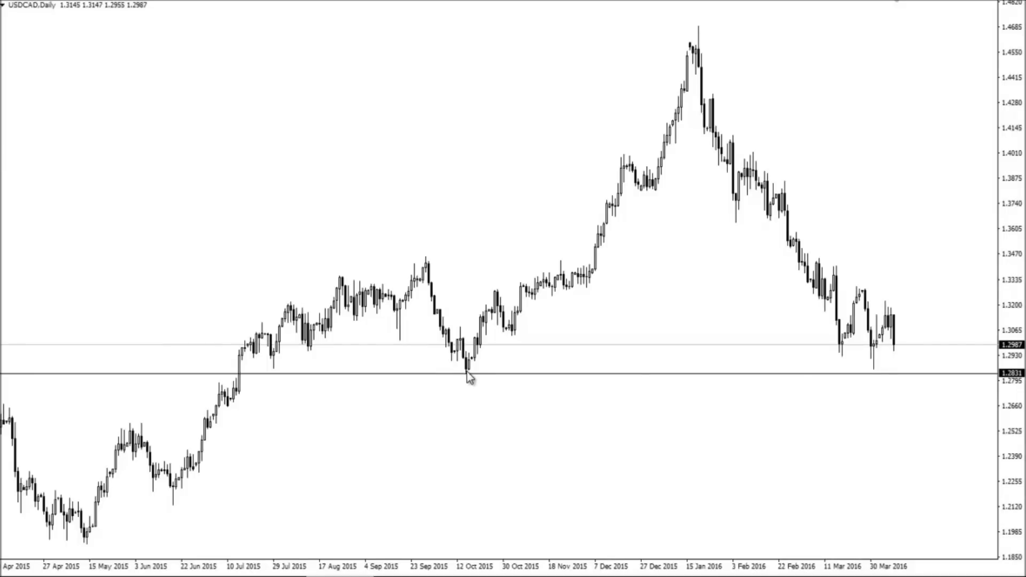
left_click(377, 0)
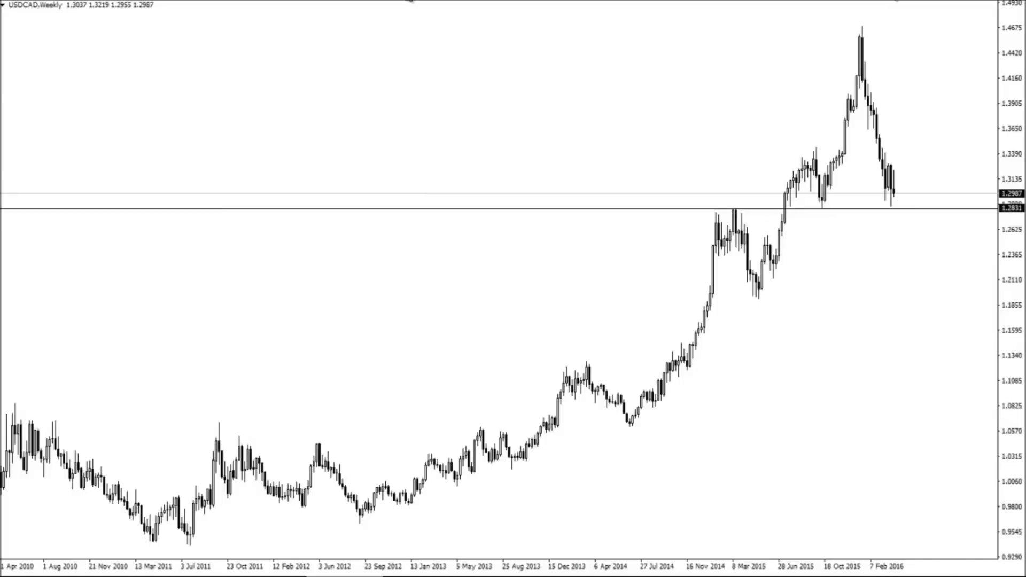
left_click(416, 2)
key("plus")
key("plus")
key("plus")
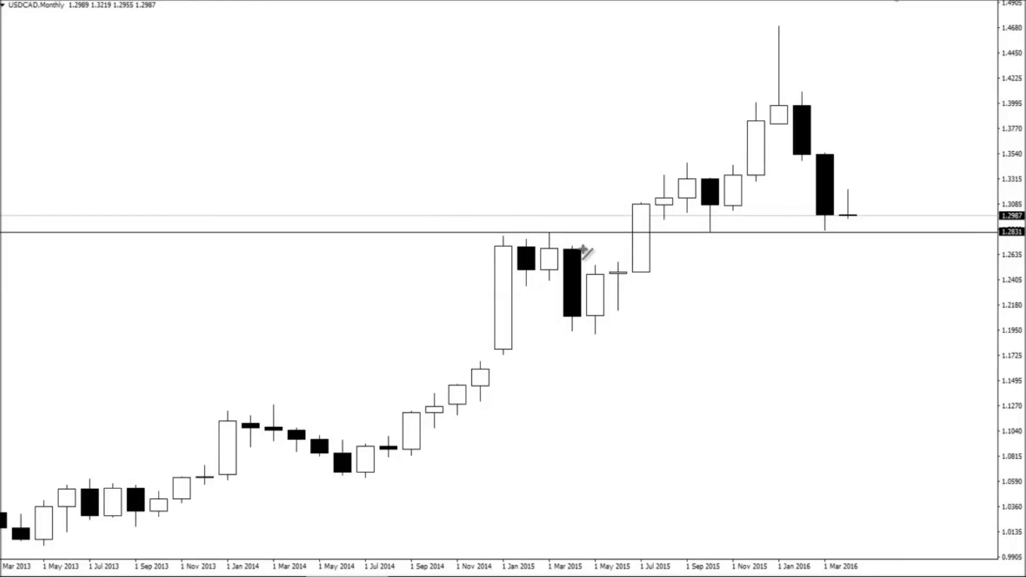
- Draw a level line from the March 2015 candle and a blue T-shaped projection near 1.20
left_click_drag(573, 247, 962, 248)
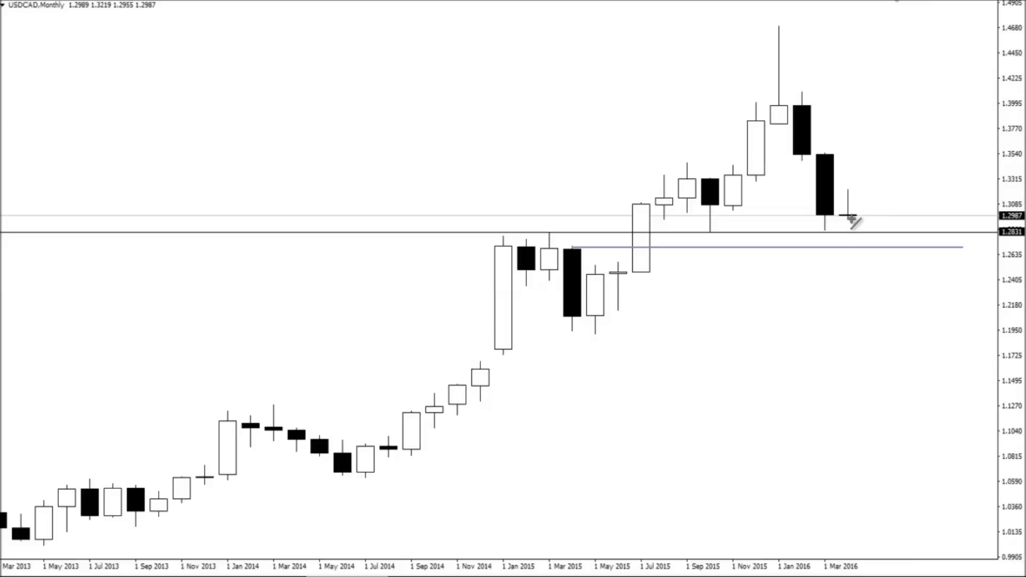
left_click_drag(710, 322, 766, 323)
left_click_drag(759, 323, 759, 289)
double_click(755, 293)
left_click_drag(756, 291, 757, 274)
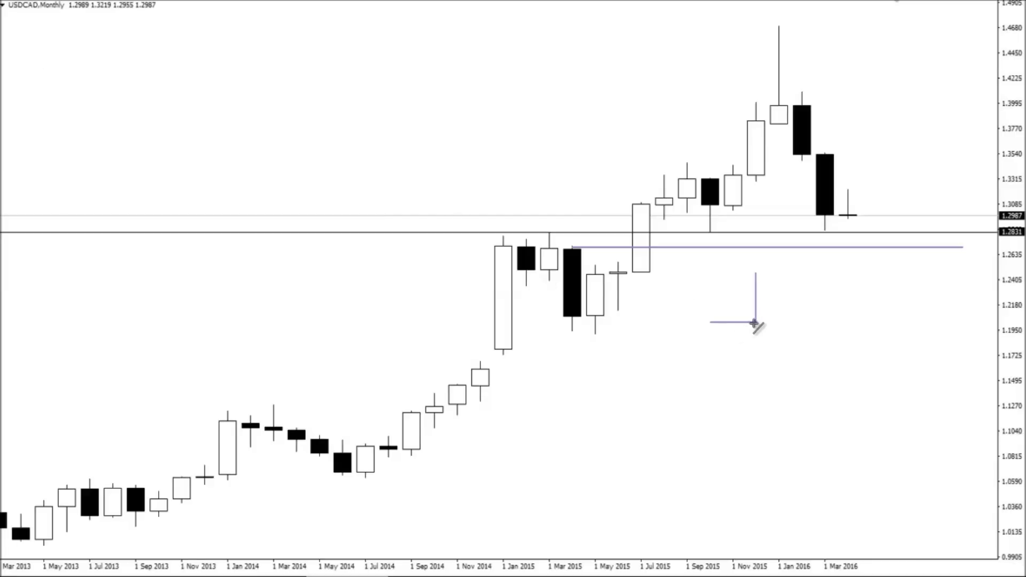
left_click_drag(757, 322, 761, 398)
- Measure from the latest price down to the Sep and Jul 2015 lows, then show USDCAD hourly, zoomed out
left_click(83, 1)
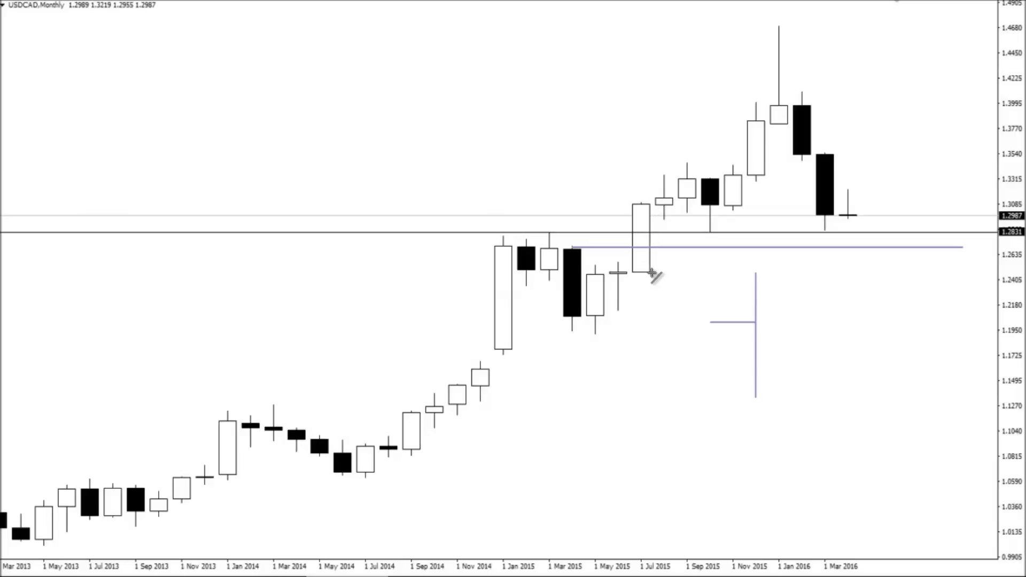
key("Escape")
middle_click(846, 231)
left_click_drag(862, 215, 720, 248)
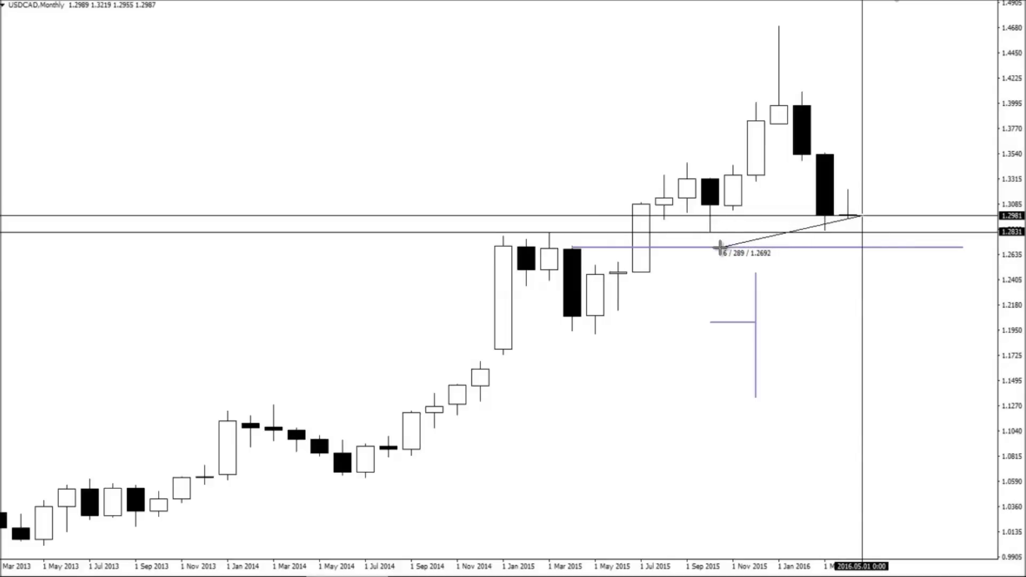
left_click_drag(719, 247, 653, 273)
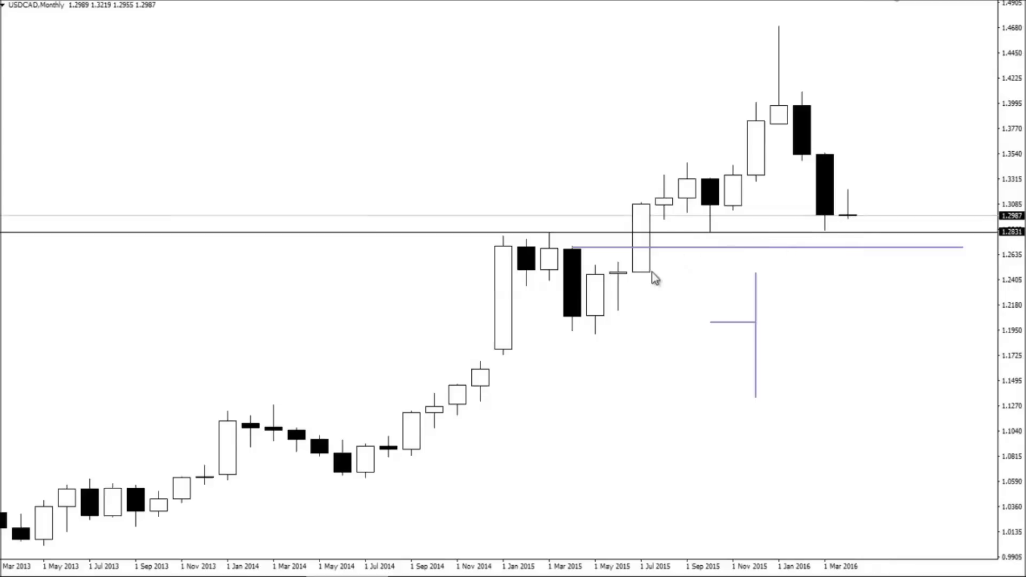
left_click(325, 0)
key("minus")
key("minus")
key("minus")
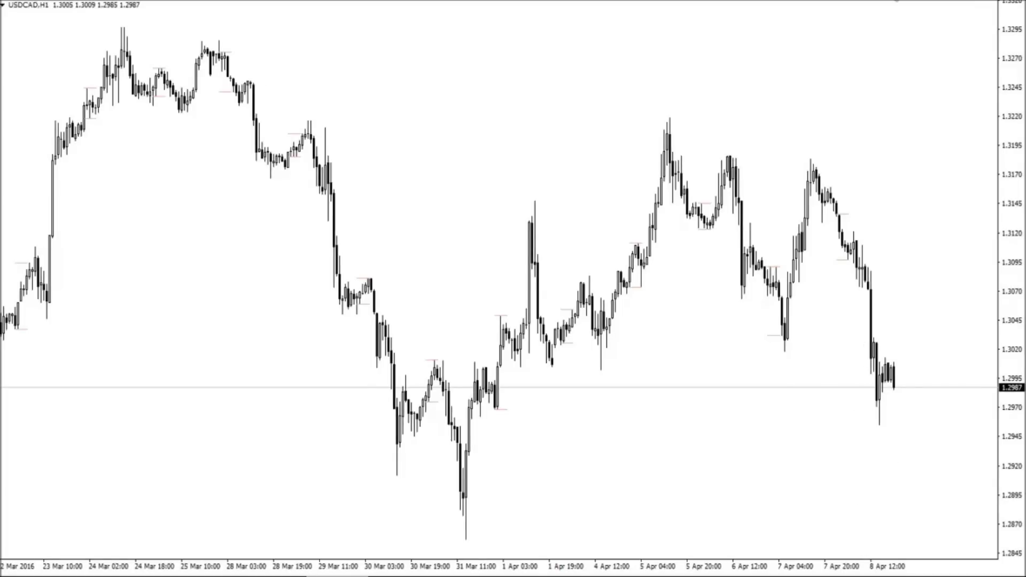
- Shade a grey zone from the 7 Apr low and draw blue lines under the 8 Apr and 31 Mar lows
mouse_move(167, 73)
left_click(211, 55)
left_click_drag(785, 319, 944, 352)
left_click(102, 0)
left_click_drag(872, 357, 933, 357)
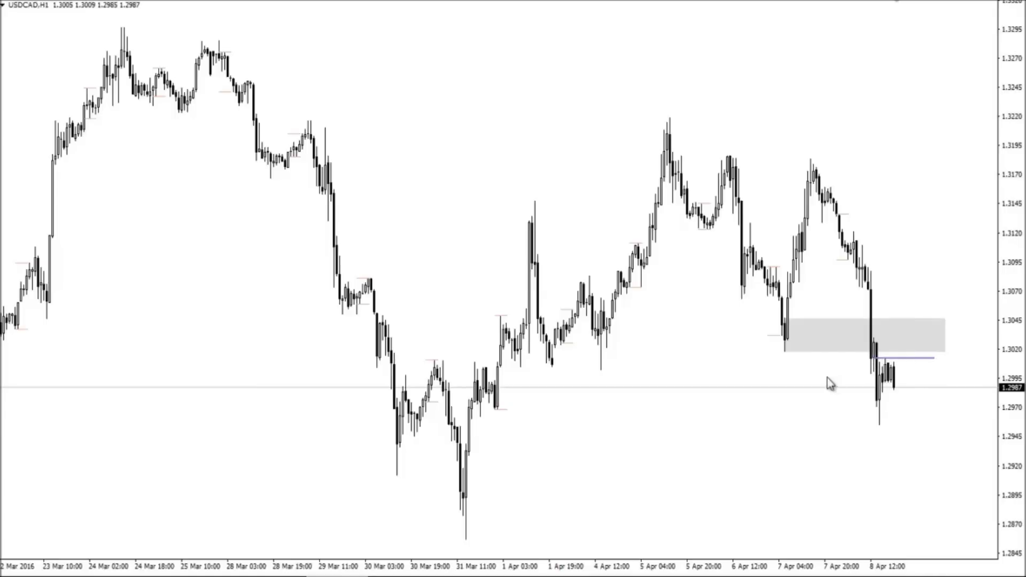
left_click(107, 5)
left_click_drag(465, 538, 1000, 539)
- Measure the drop from recent candles to the 31 Mar low, then switch to the four-hour chart
middle_click(902, 366)
left_click_drag(897, 367, 908, 538)
left_click_drag(909, 387, 905, 540)
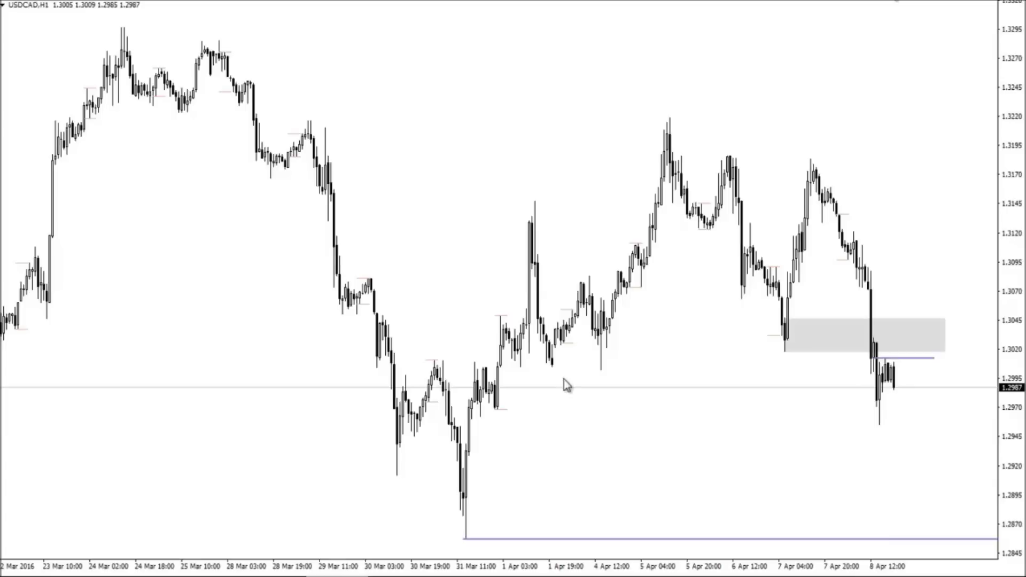
left_click(350, 0)
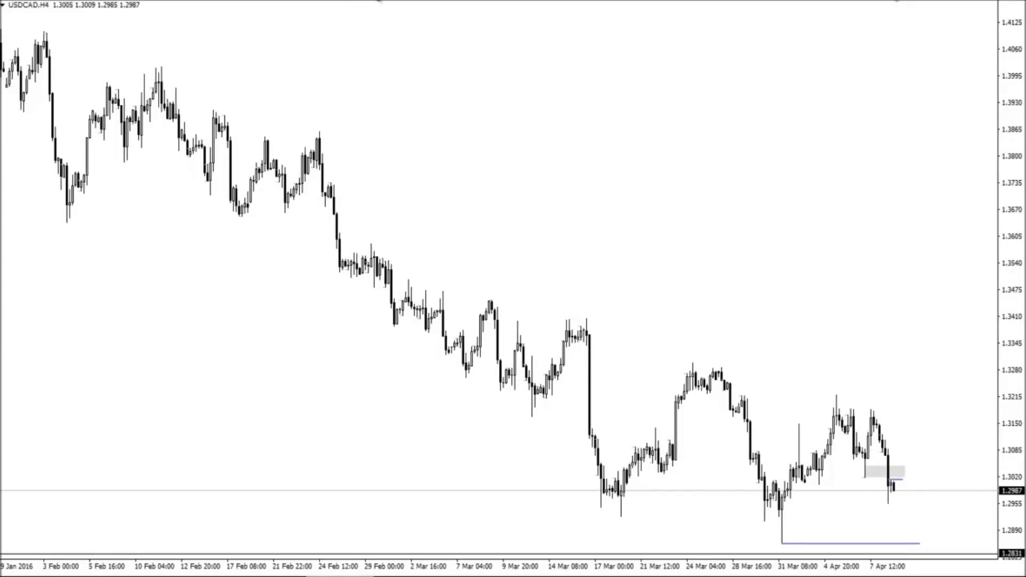
- Switch USDCAD to the daily chart and read prices near the recent lows with the crosshair
left_click(378, 1)
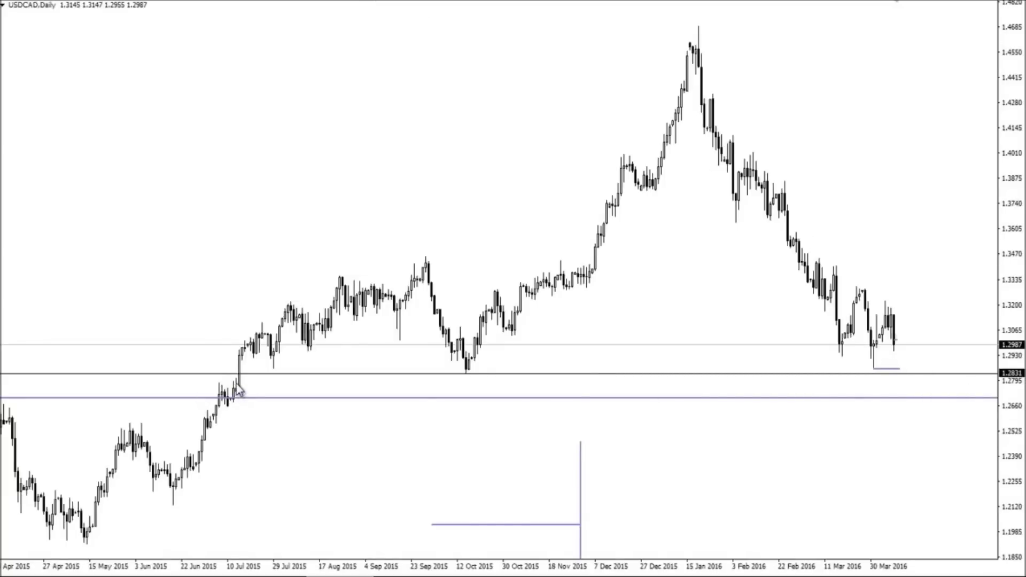
middle_click(275, 382)
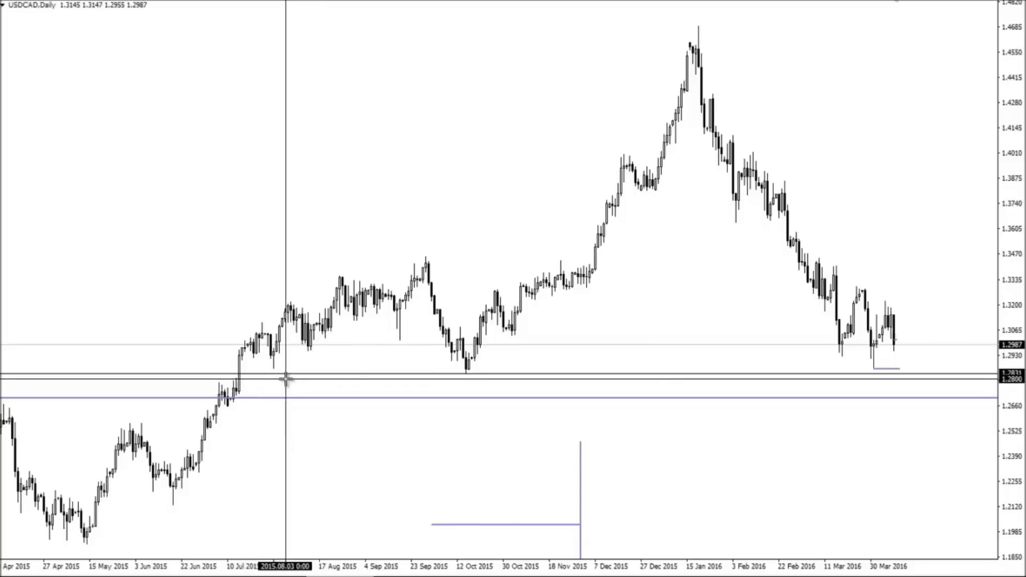
middle_click(286, 378)
middle_click(791, 381)
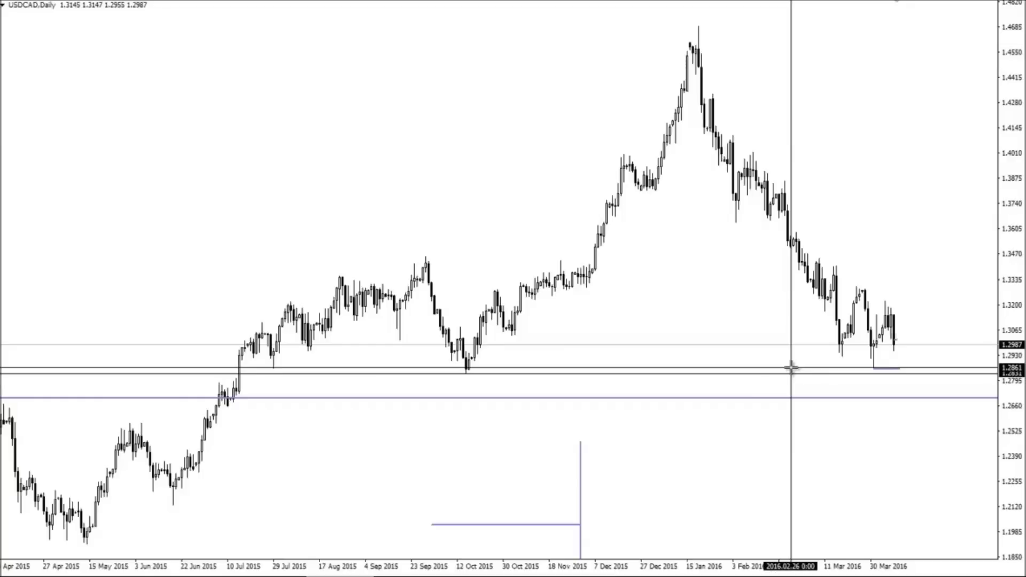
middle_click(791, 368)
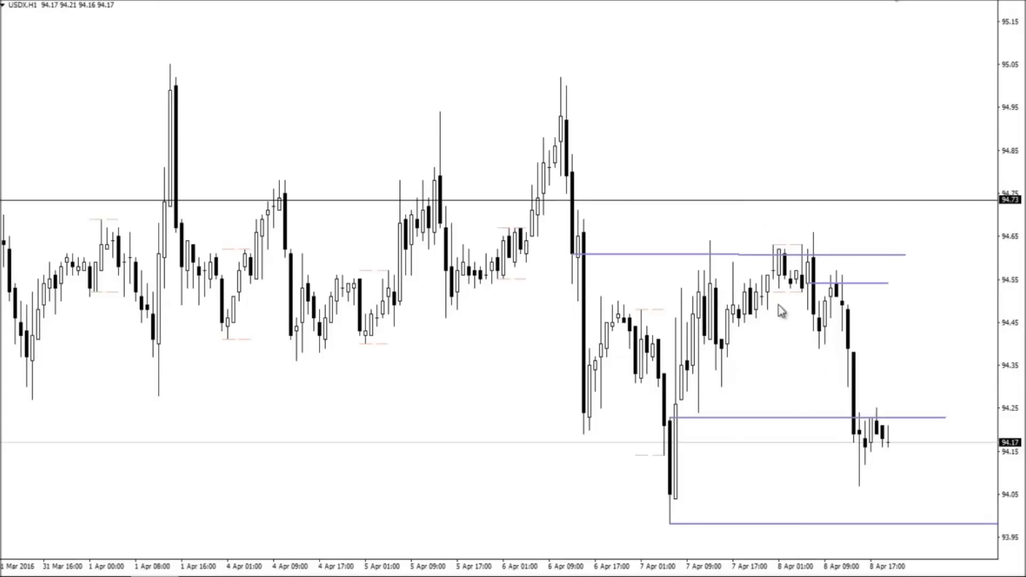
- Zoom out the USDX hourly chart, then switch to the USDJPY chart
key("minus")
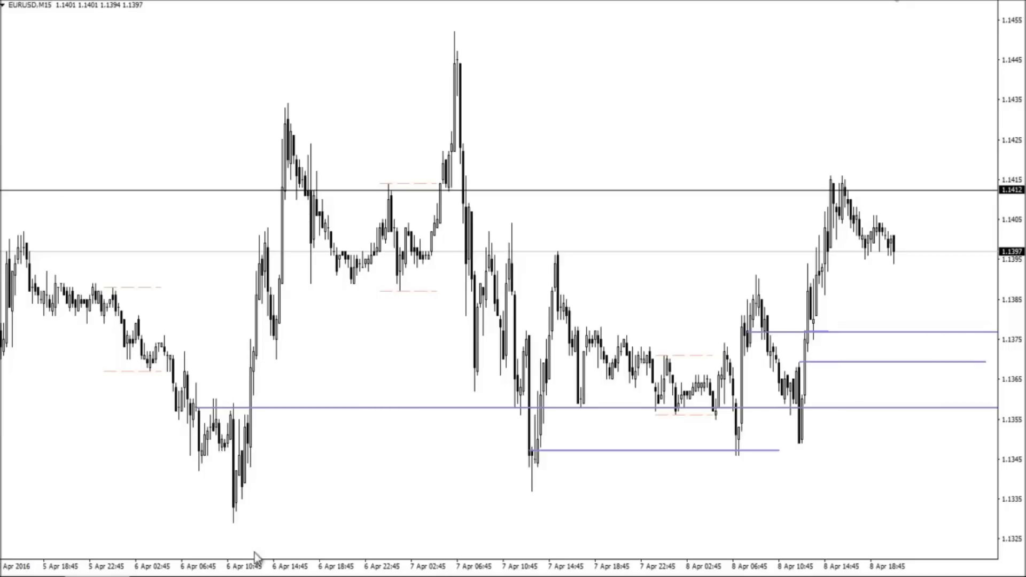
left_click(406, 576)
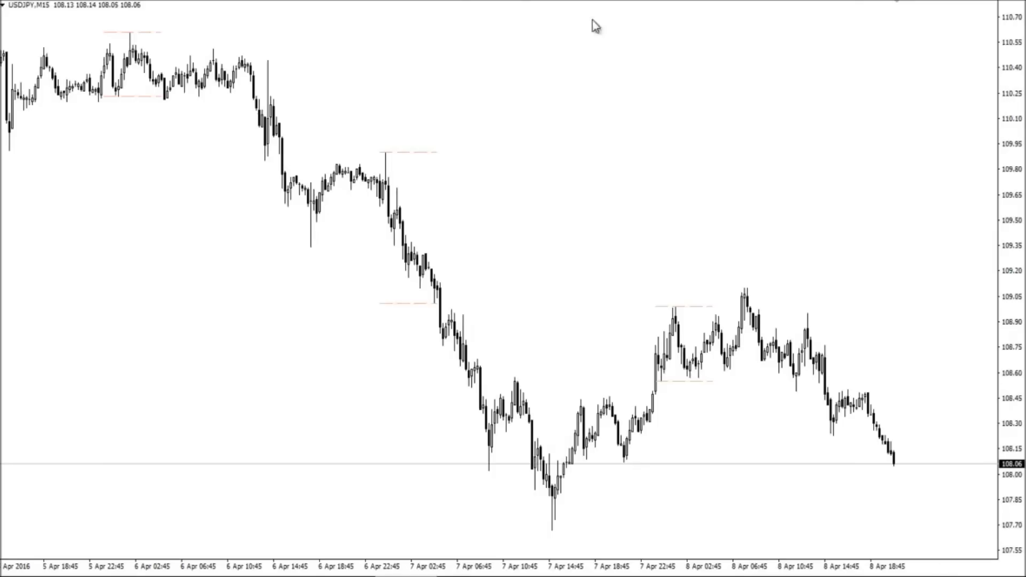
- On the USDJPY daily chart, measure the drop from about 122.30 to 116.20
left_click(401, 0)
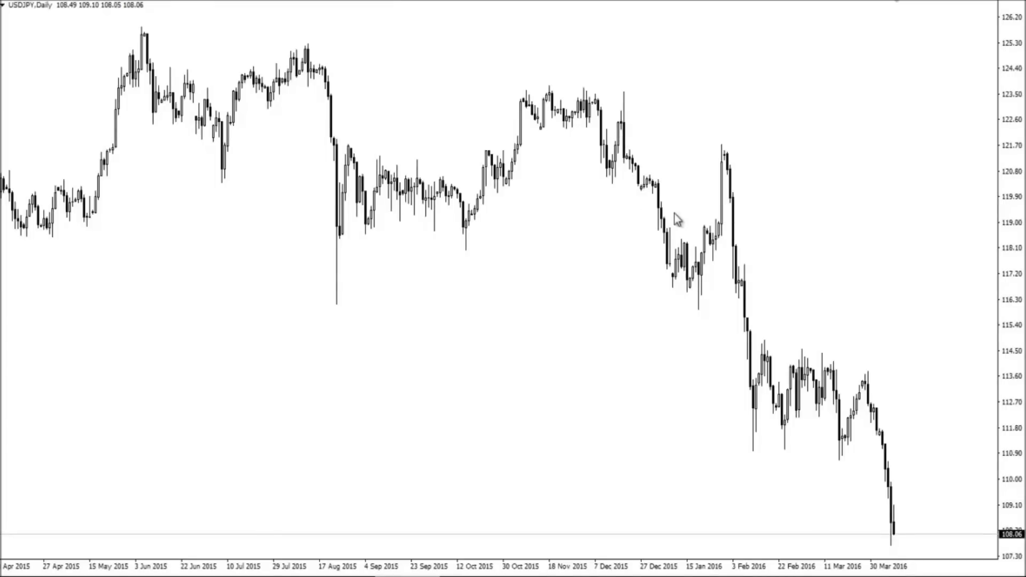
middle_click(662, 188)
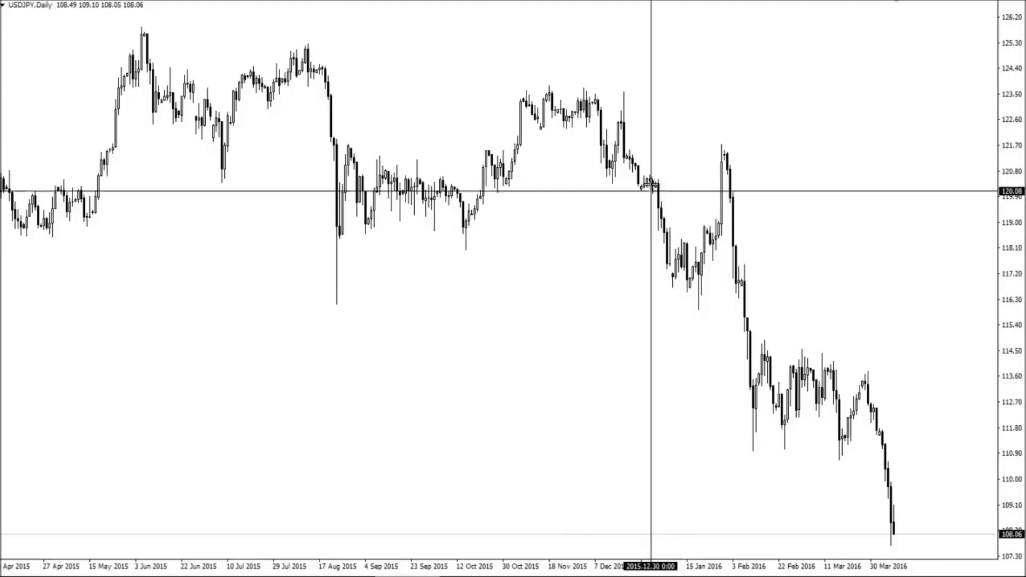
left_click_drag(632, 128, 694, 303)
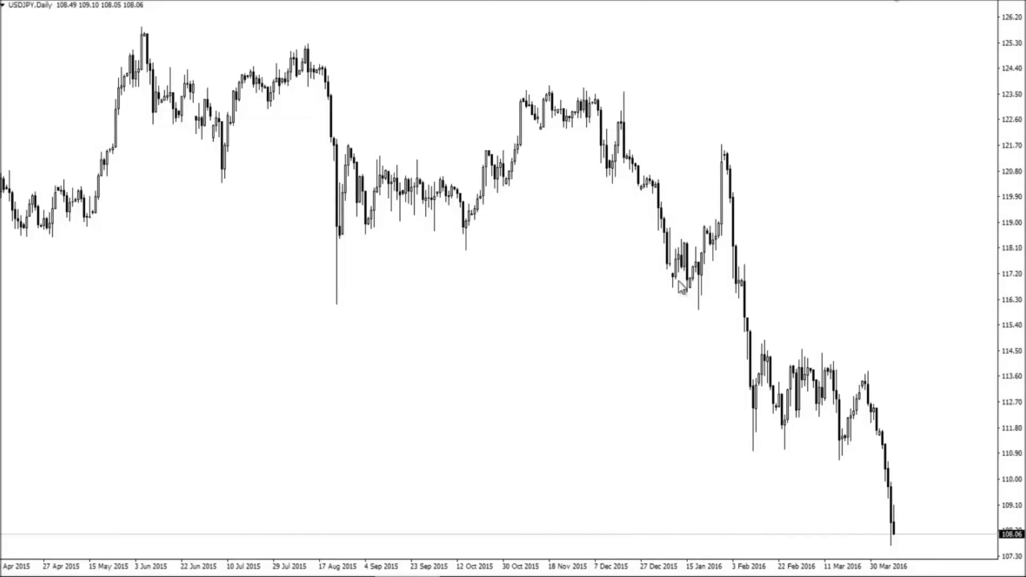
- Check the weekly chart, measure the 4-hour fall from the February high to 108.06, then return to weekly
left_click(391, 1)
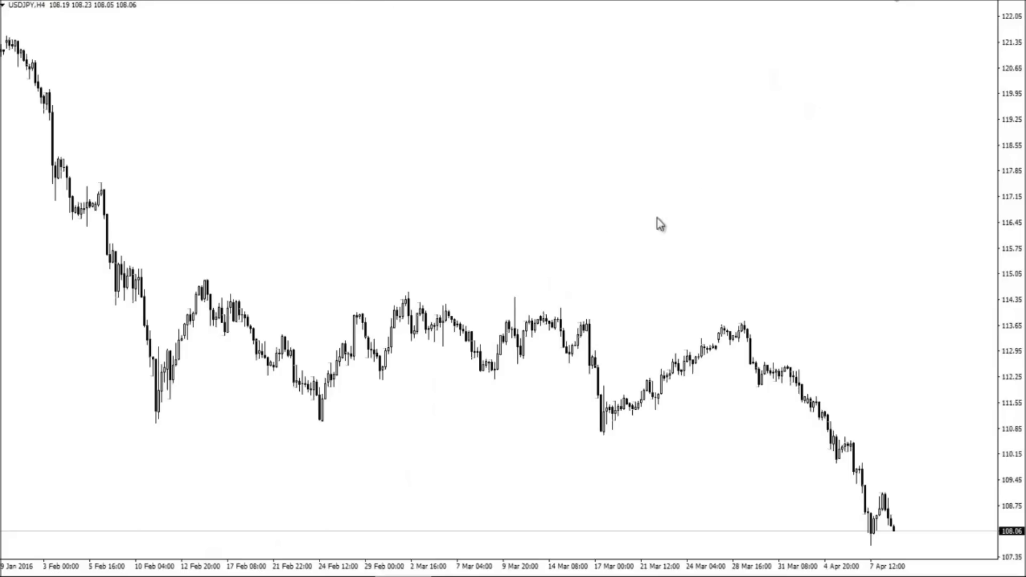
left_click(373, 3)
middle_click(732, 155)
left_click_drag(732, 150, 891, 535)
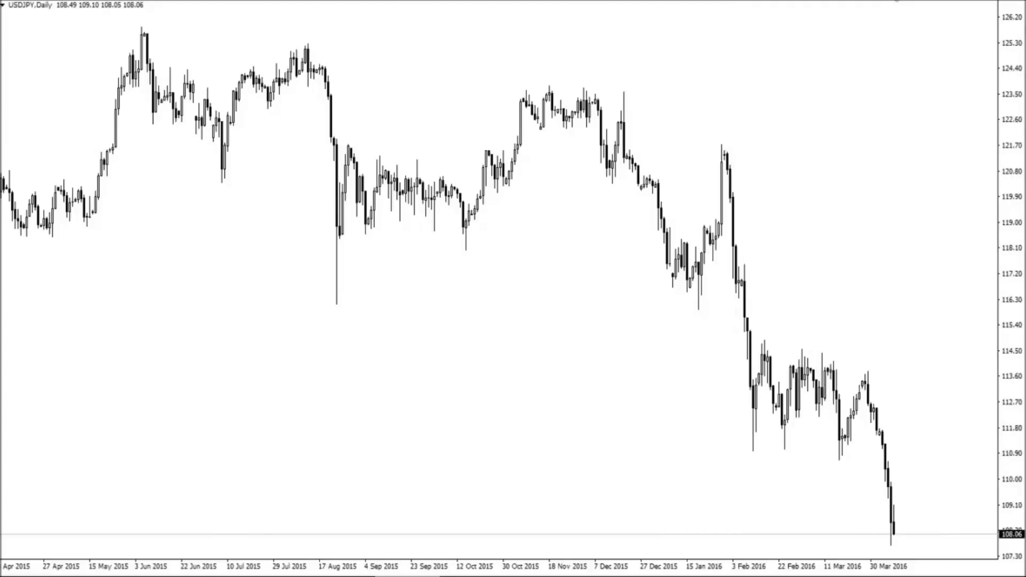
left_click(387, 1)
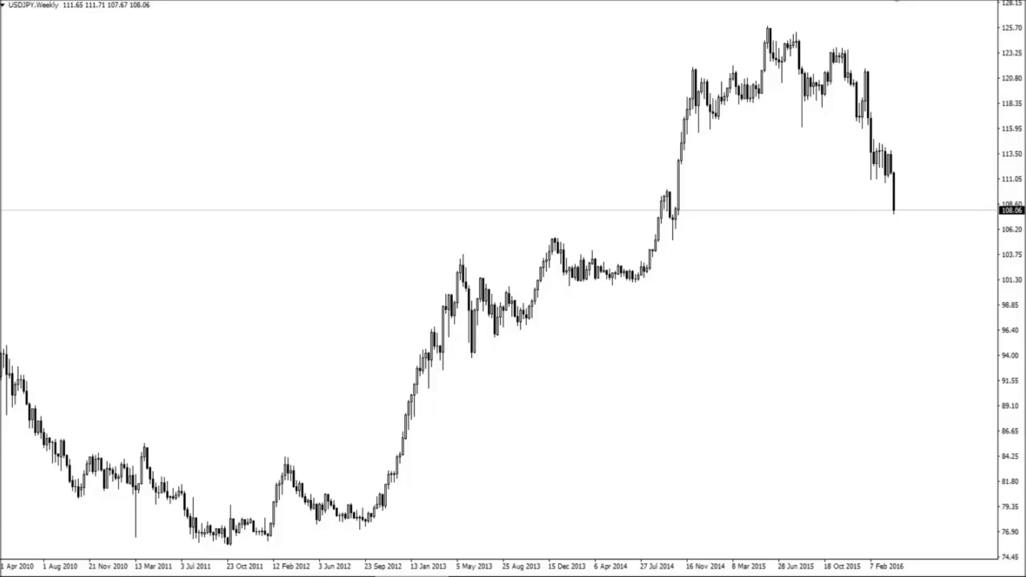
- Draw a red rectangle zone near 100.6 under the early-2014 consolidation and measure down to it from the latest price
left_click(78, 1)
mouse_move(147, 60)
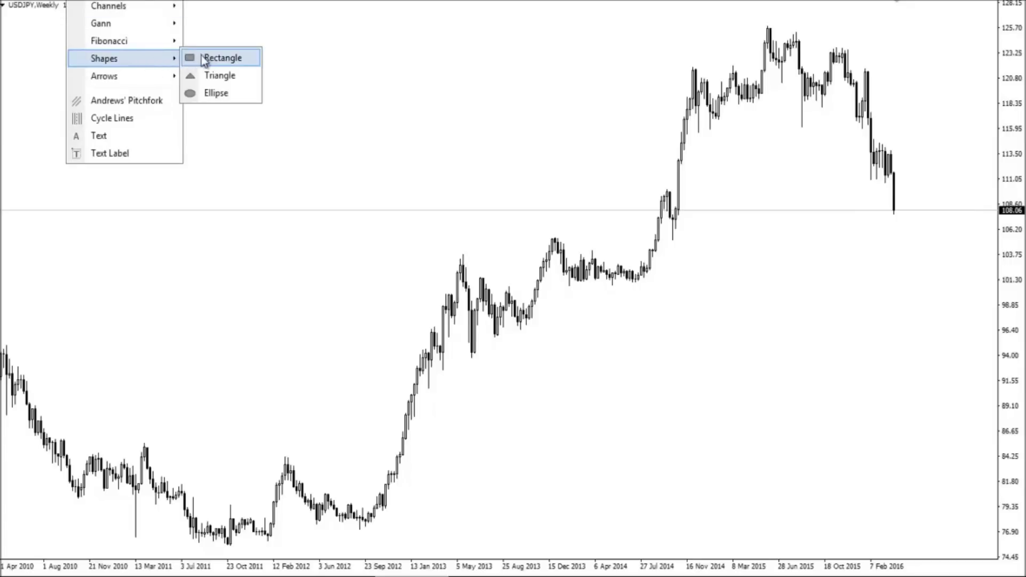
left_click(203, 57)
left_click_drag(569, 285, 623, 293)
right_click(623, 293)
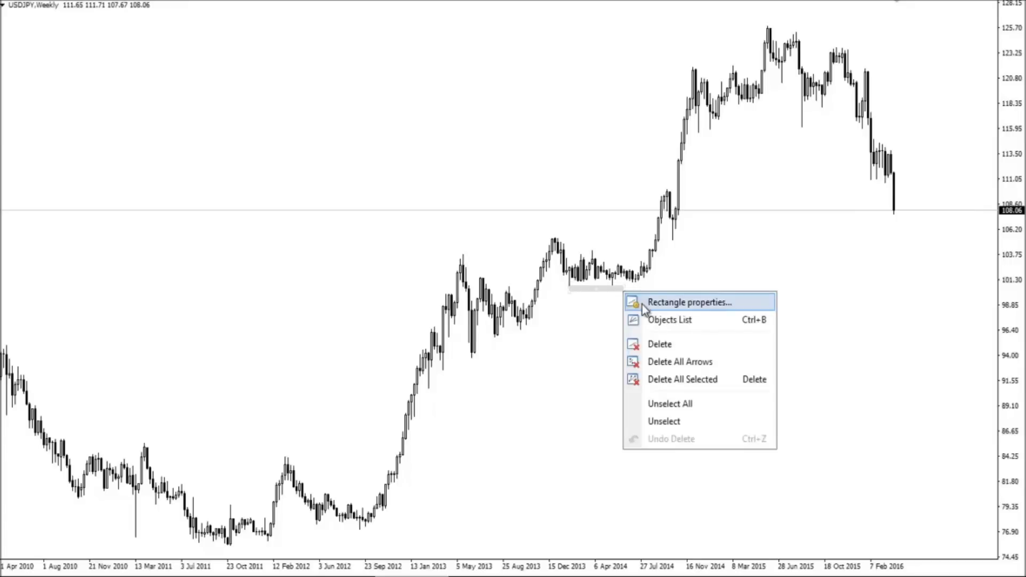
left_click(662, 299)
left_click(524, 282)
left_click(549, 380)
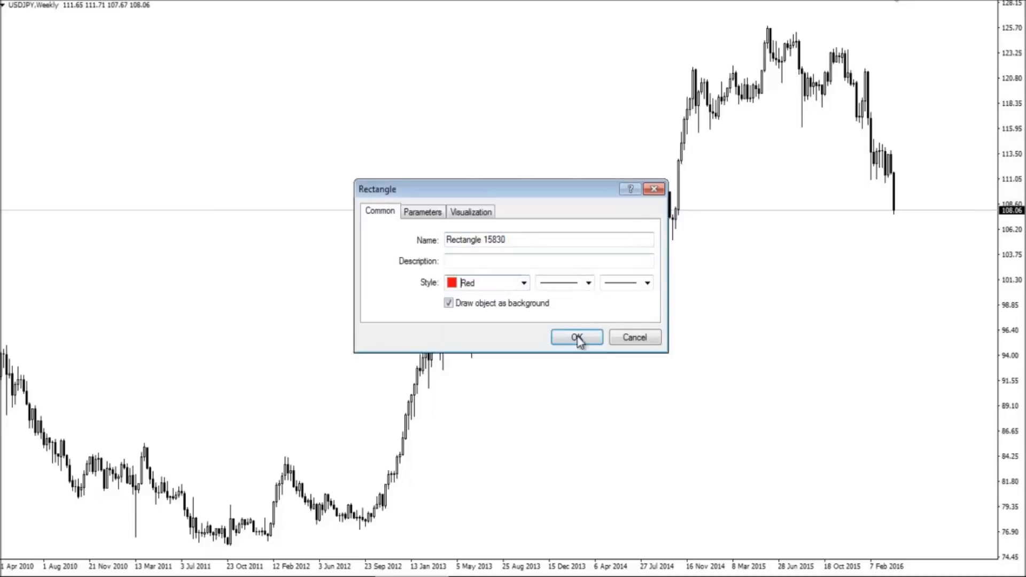
left_click(576, 338)
left_click(626, 291)
middle_click(967, 208)
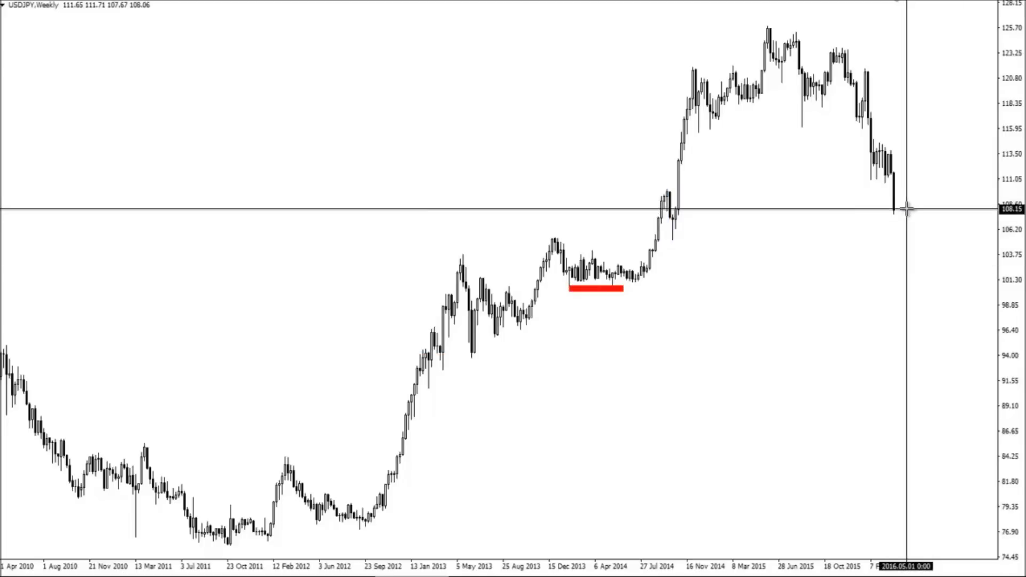
left_click_drag(906, 210, 621, 289)
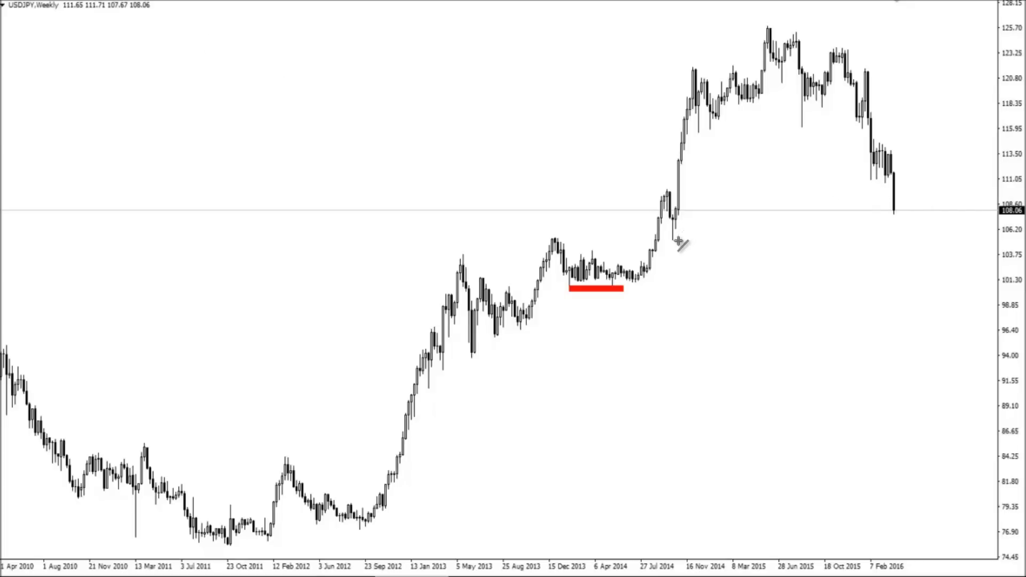
- Draw a blue support line near 105.3 from the late-2014 swing low, then switch to monthly
mouse_move(671, 239)
left_mouse_down()
mouse_move(989, 244)
mouse_move(981, 240)
left_mouse_up()
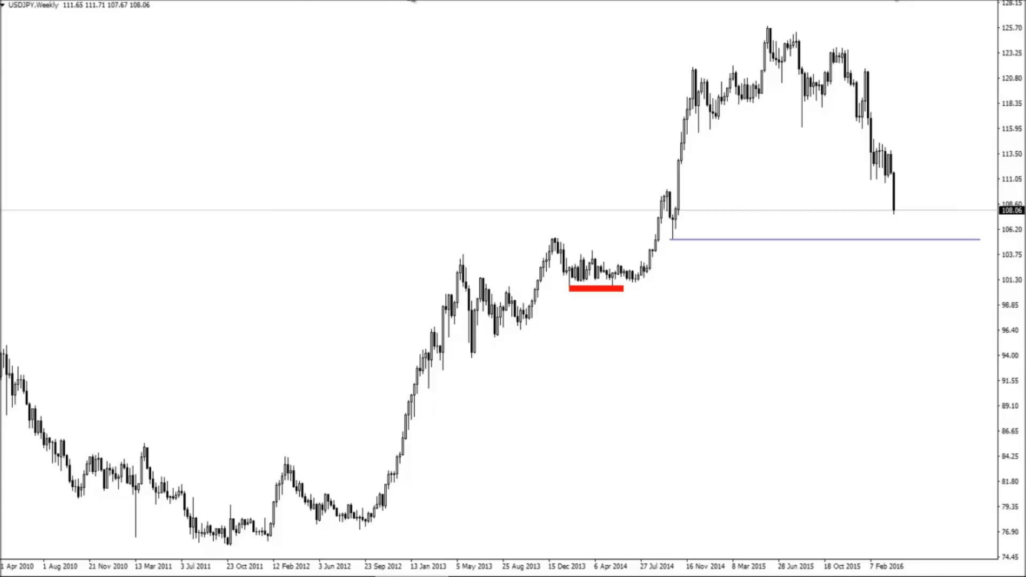
left_click(410, 1)
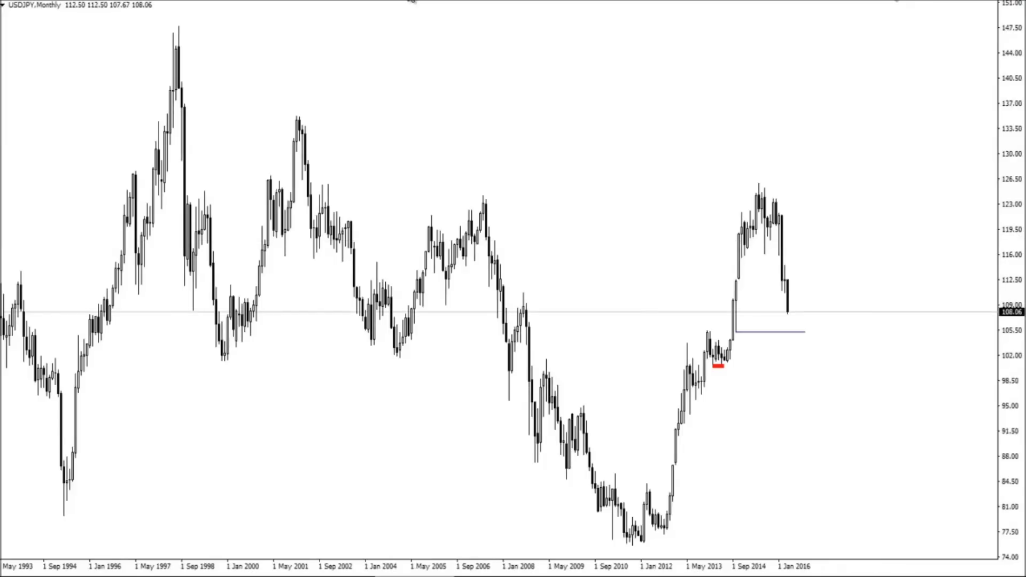
- Step USDJPY through the D1, H1, H4, D1 and MN timeframes, ending back on W1
left_click(380, 0)
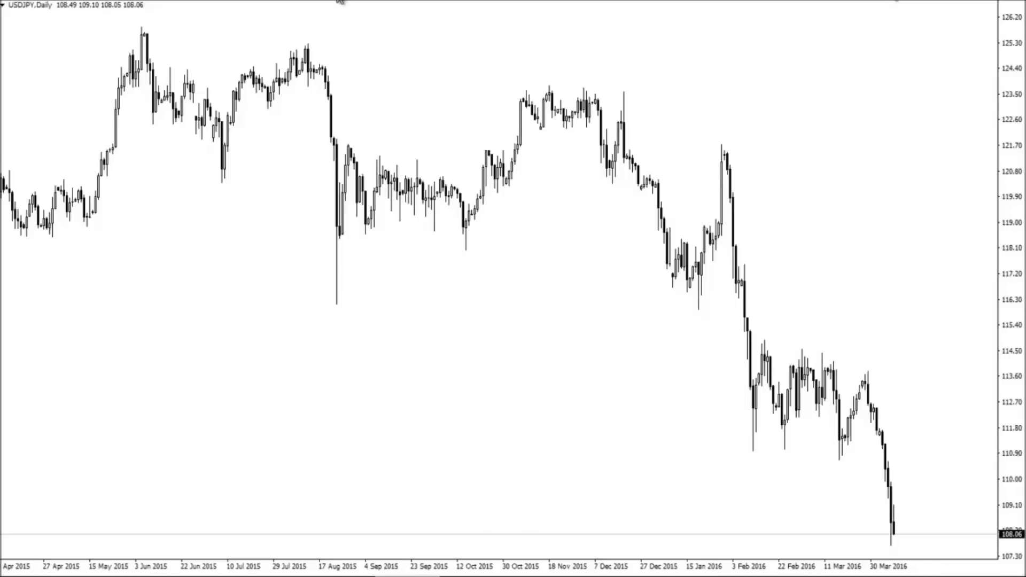
left_click(342, 1)
left_click(356, 1)
left_click(370, 1)
left_click(417, 1)
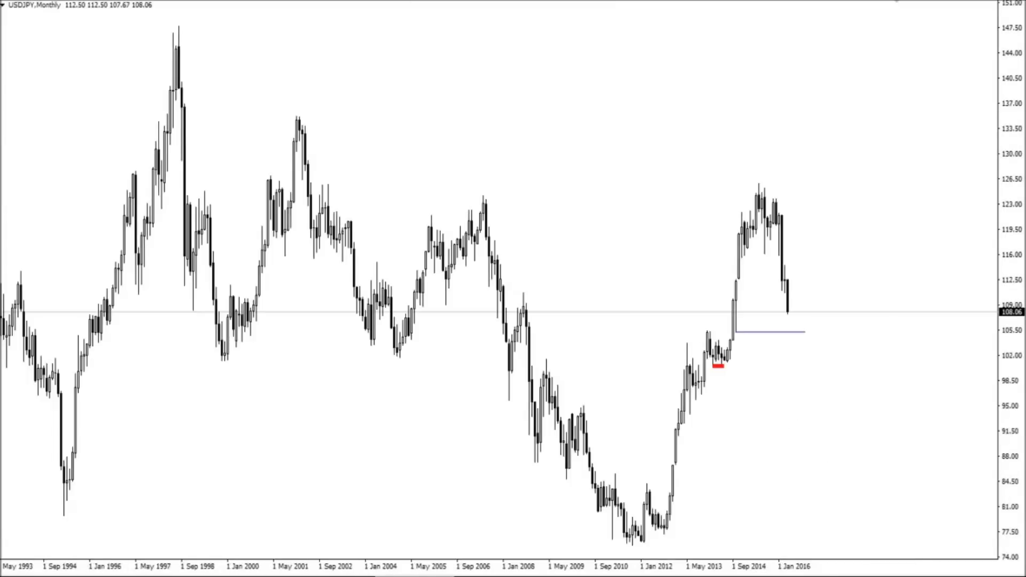
left_click(394, 1)
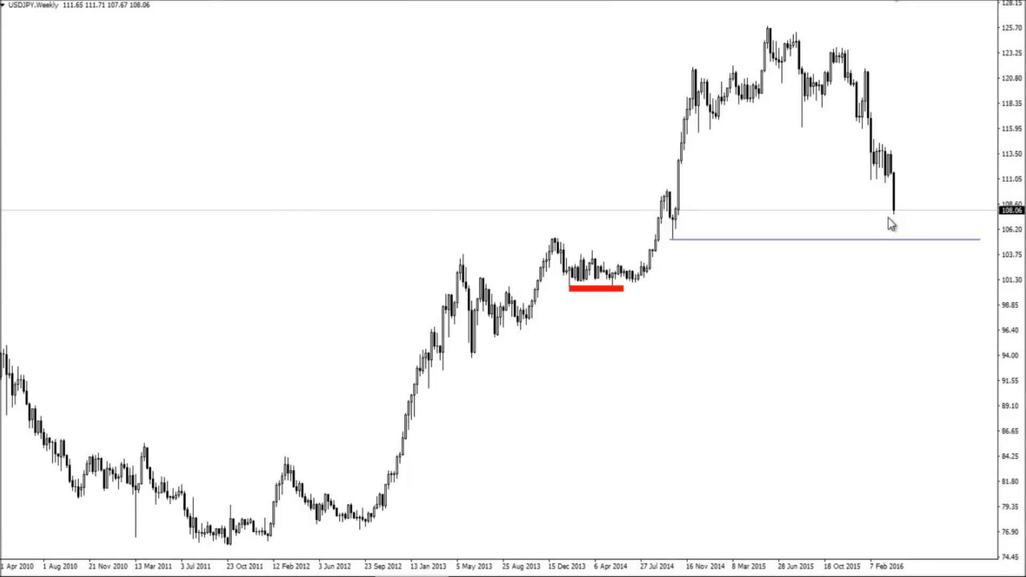